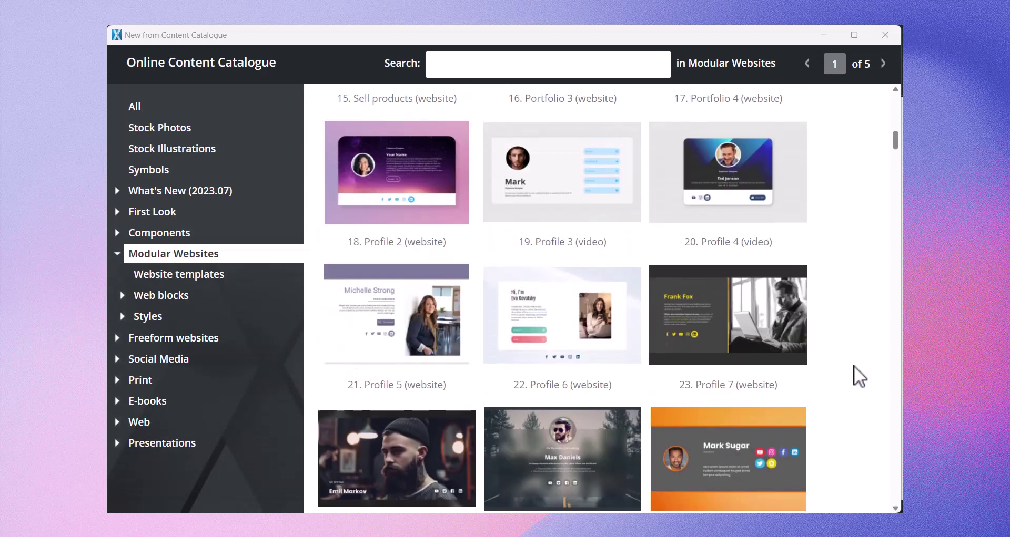
pyautogui.scroll(5, 854, 366)
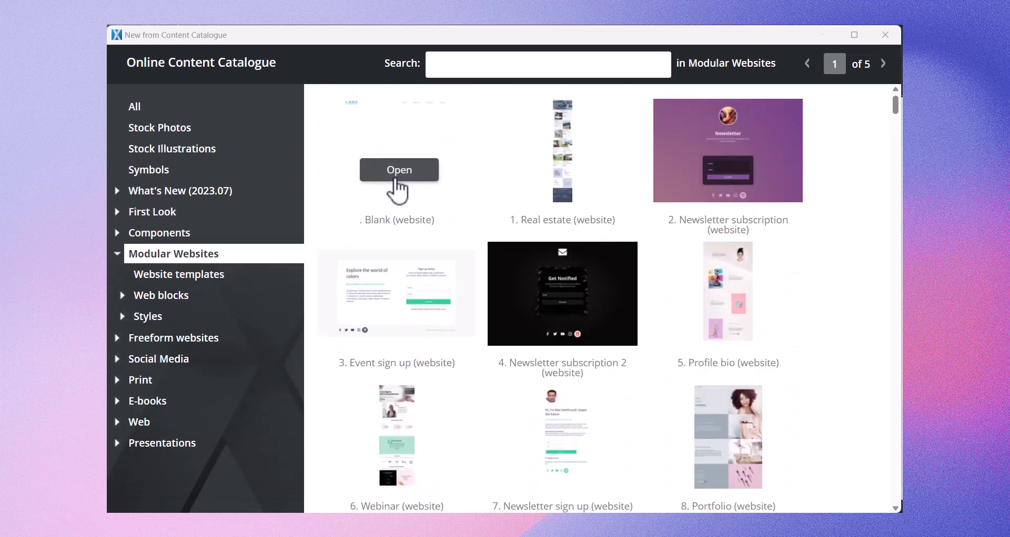
# Start from the Blank template and create a new Block Web 1280px document.
pyautogui.click(398, 174)
pyautogui.click(9, 24)
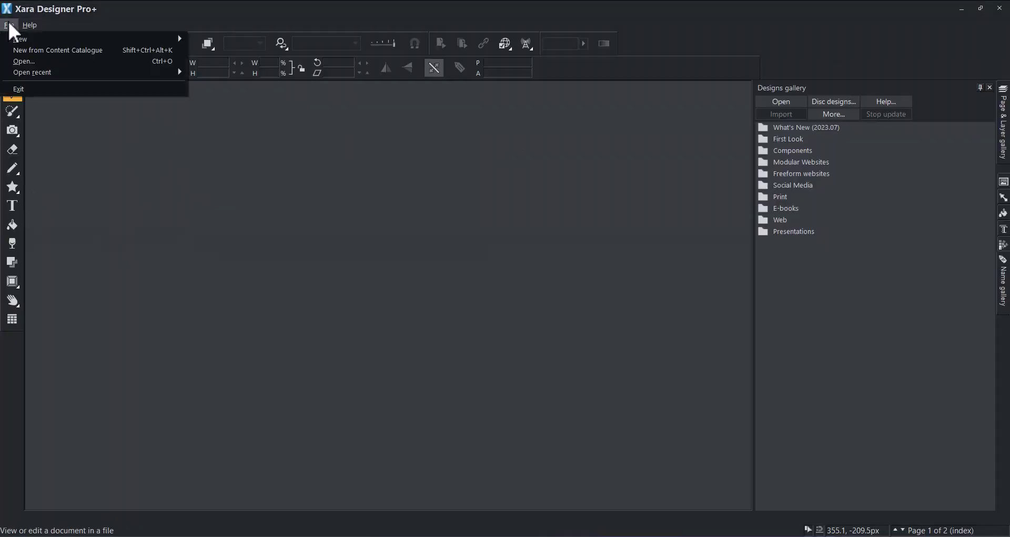
pyautogui.moveTo(23, 37)
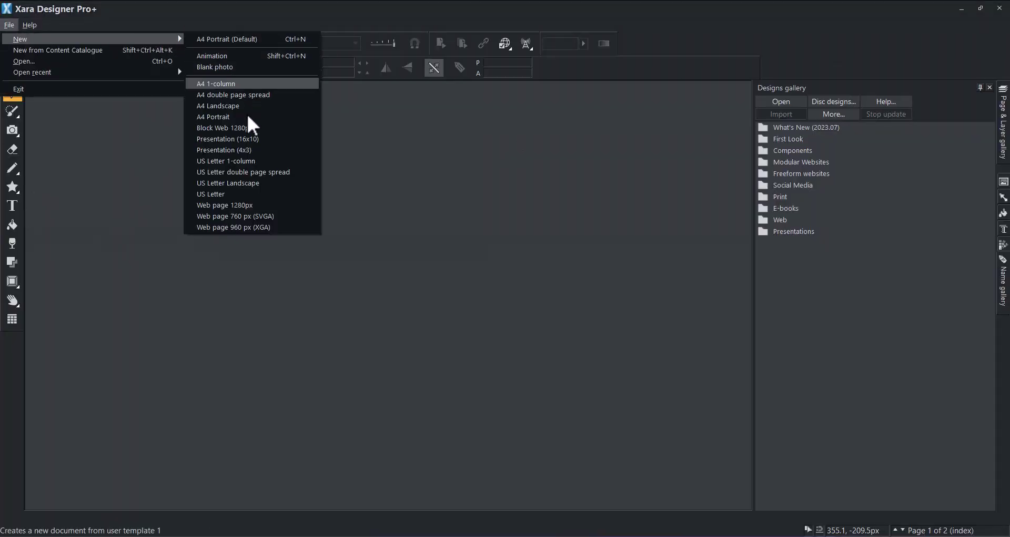
pyautogui.click(260, 128)
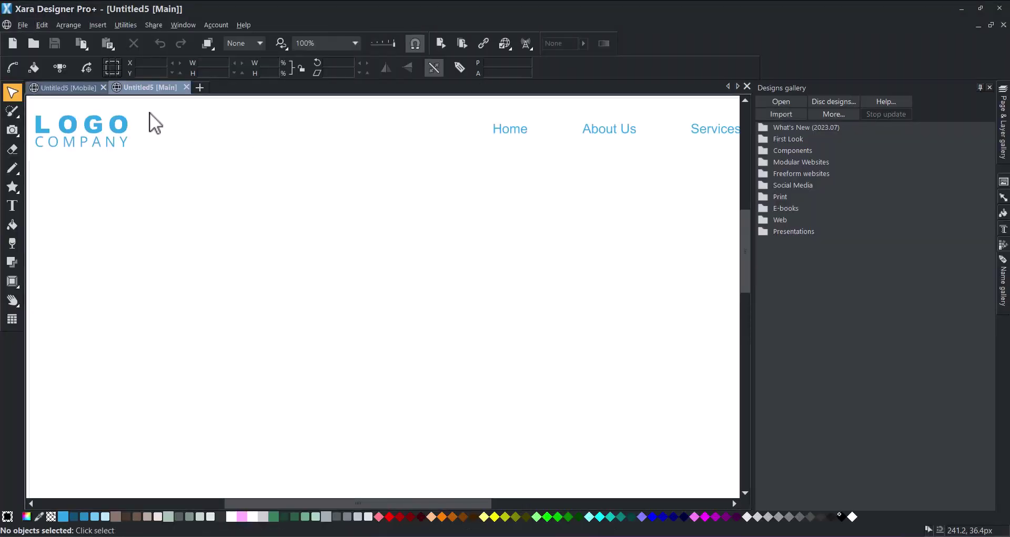
# At 72% zoom, set Theme Color 1 to pale teal aad2c9.
pyautogui.click(312, 44)
pyautogui.write('72')
pyautogui.press('Return')
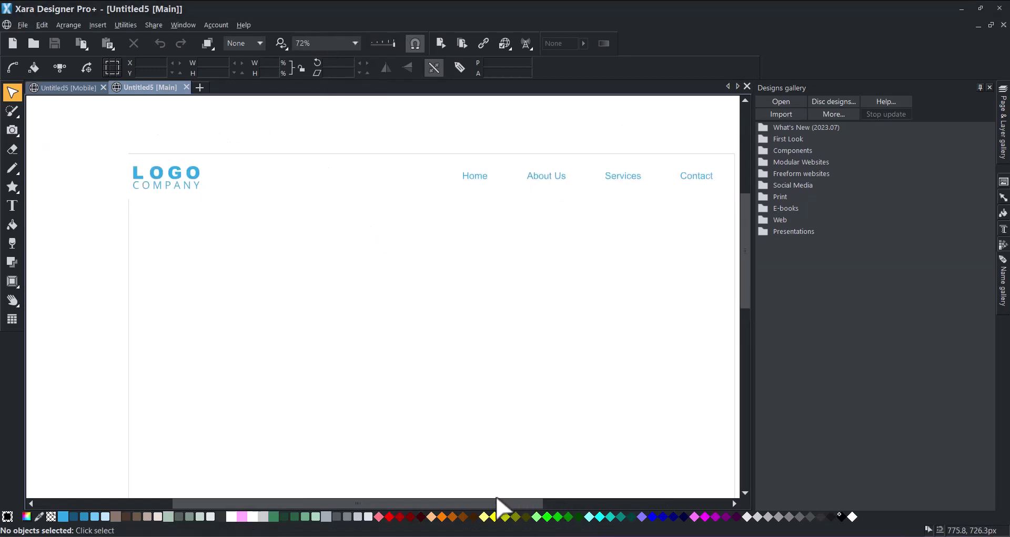
pyautogui.moveTo(504, 502); pyautogui.dragTo(526, 502)
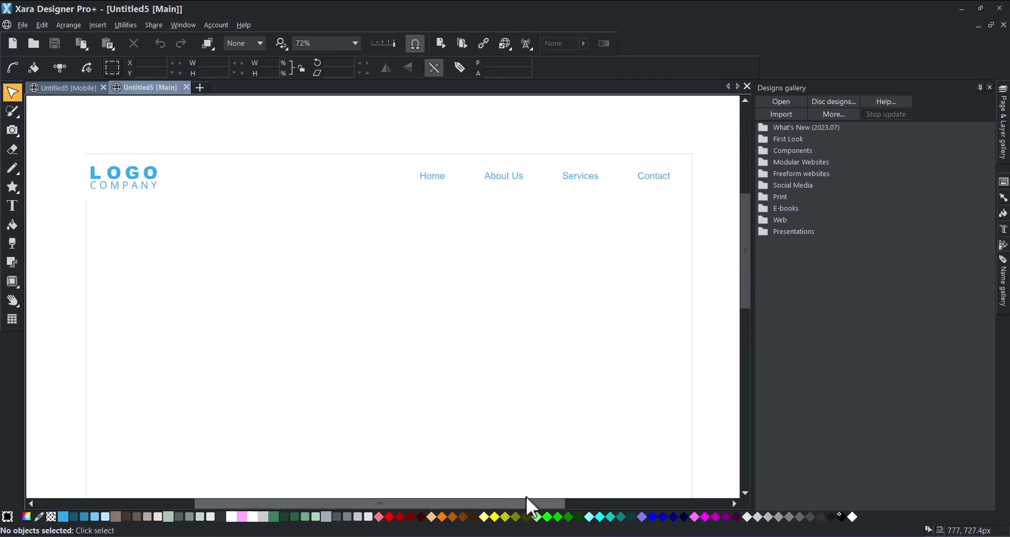
pyautogui.rightClick(82, 521)
pyautogui.click(75, 387)
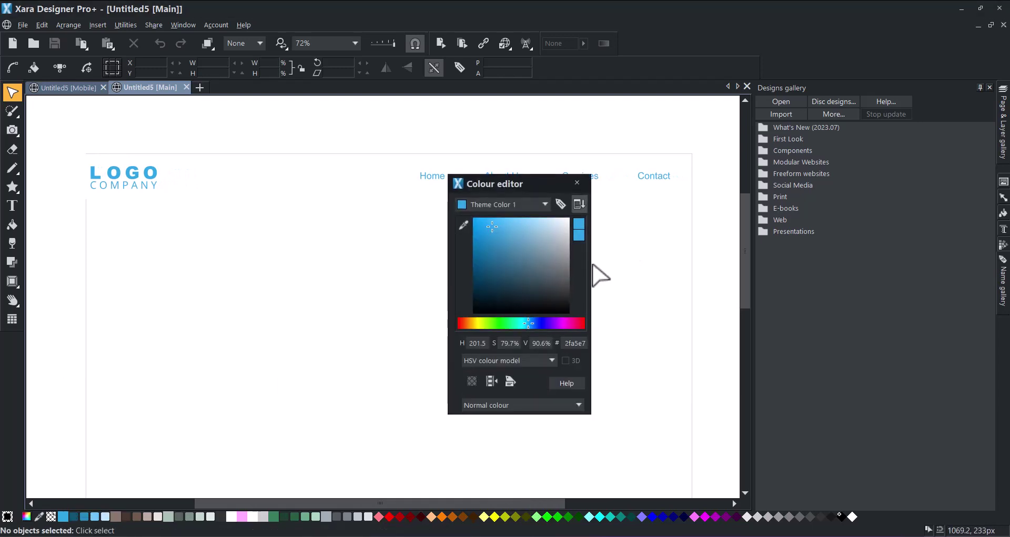
pyautogui.write('aad2c9')
pyautogui.click(579, 184)
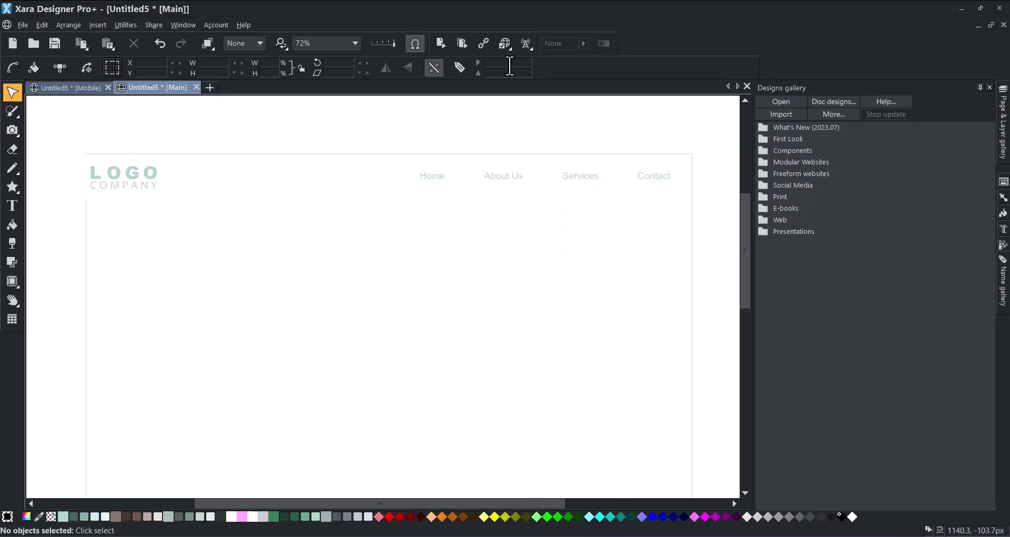
# Set Theme Color 2 to green 7ec19c.
pyautogui.rightClick(116, 518)
pyautogui.click(173, 389)
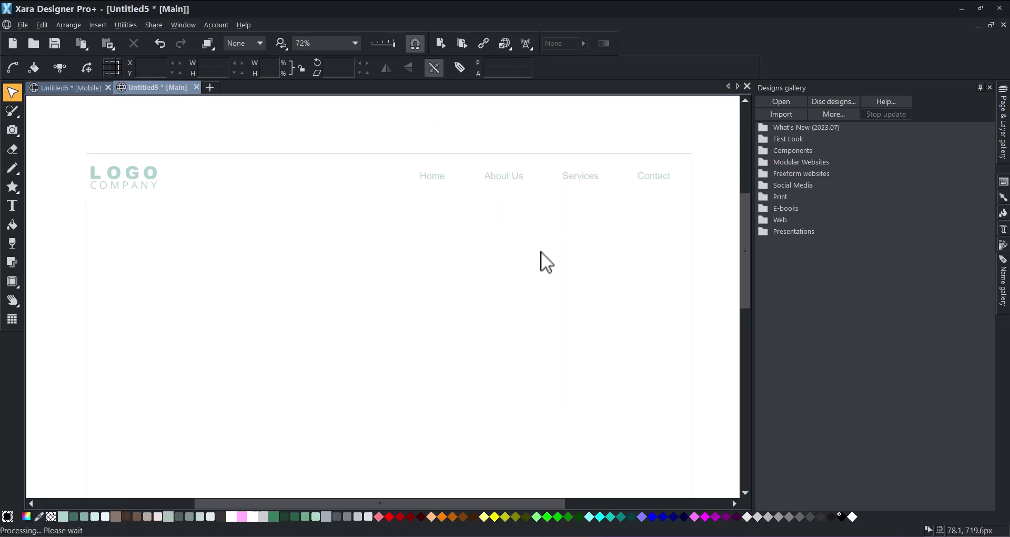
pyautogui.doubleClick(577, 344)
pyautogui.write('7ec19c')
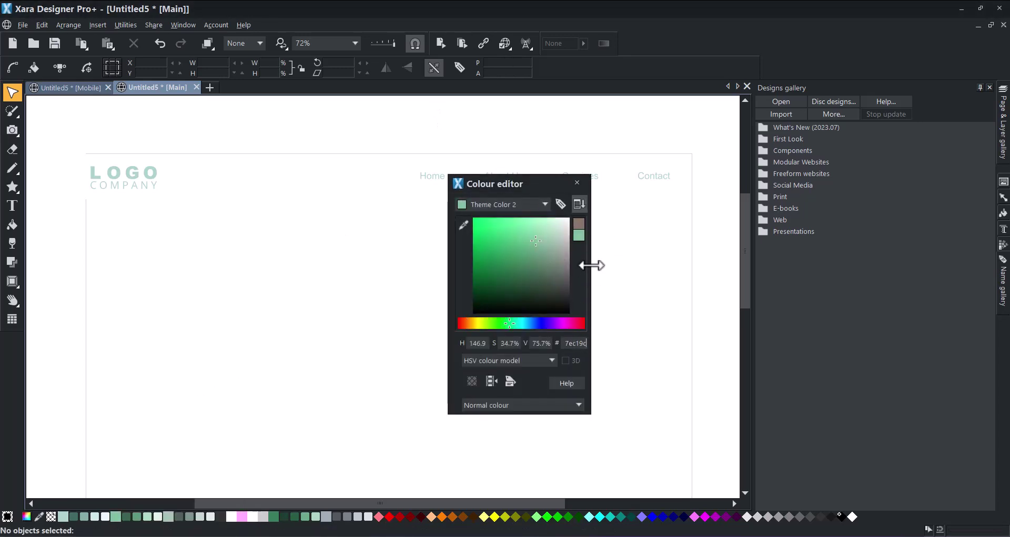
pyautogui.click(577, 183)
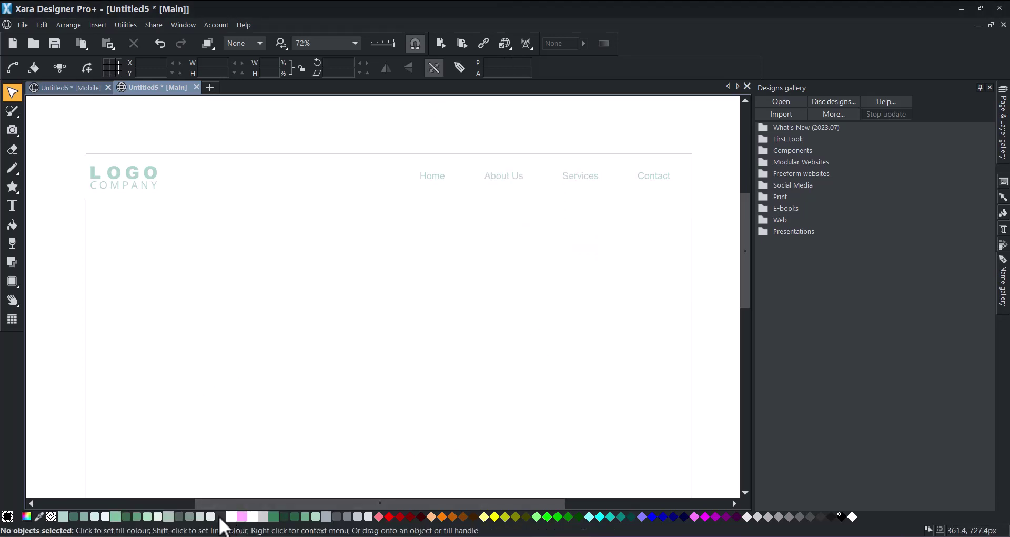
# Darken the Text theme colour to near-black 191919.
pyautogui.rightClick(220, 519)
pyautogui.click(282, 386)
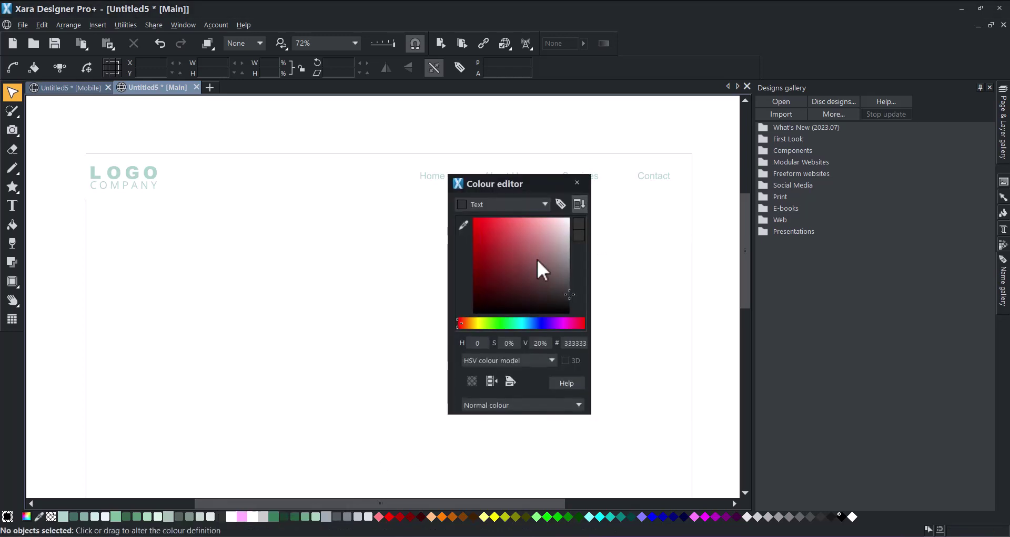
pyautogui.click(568, 304)
pyautogui.click(578, 183)
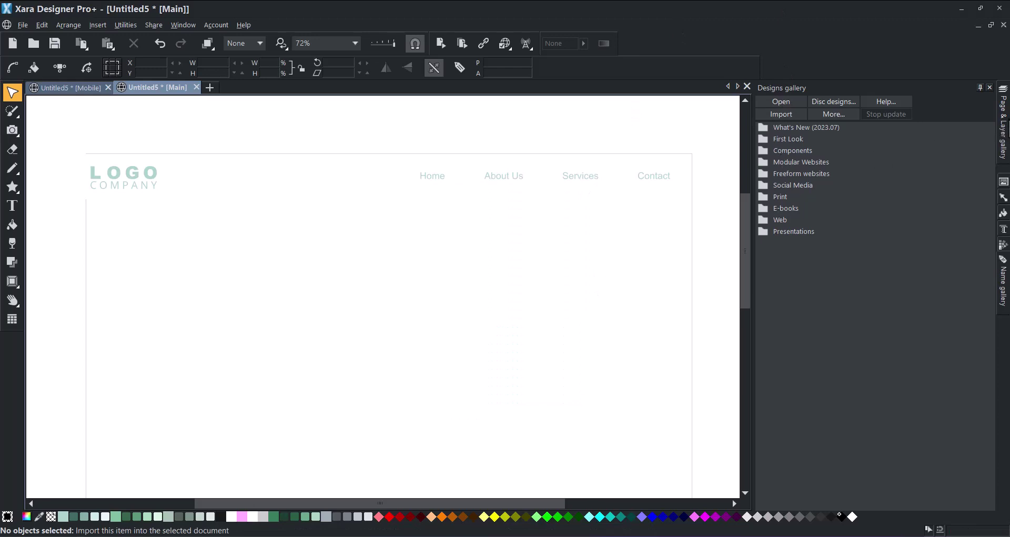
# Add a new page in the Page & Layer gallery and rename it 'contact'.
pyautogui.click(1003, 123)
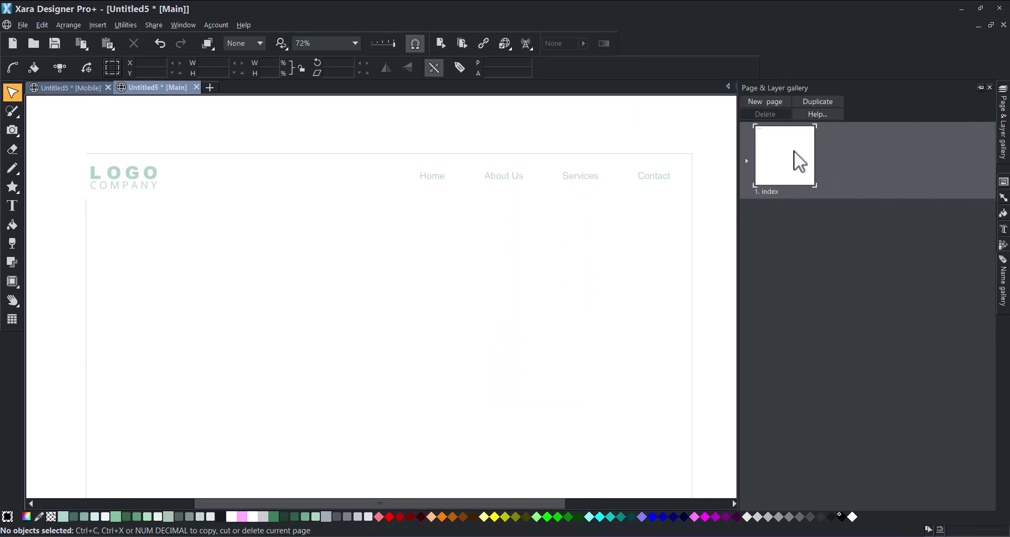
pyautogui.click(771, 101)
pyautogui.rightClick(784, 267)
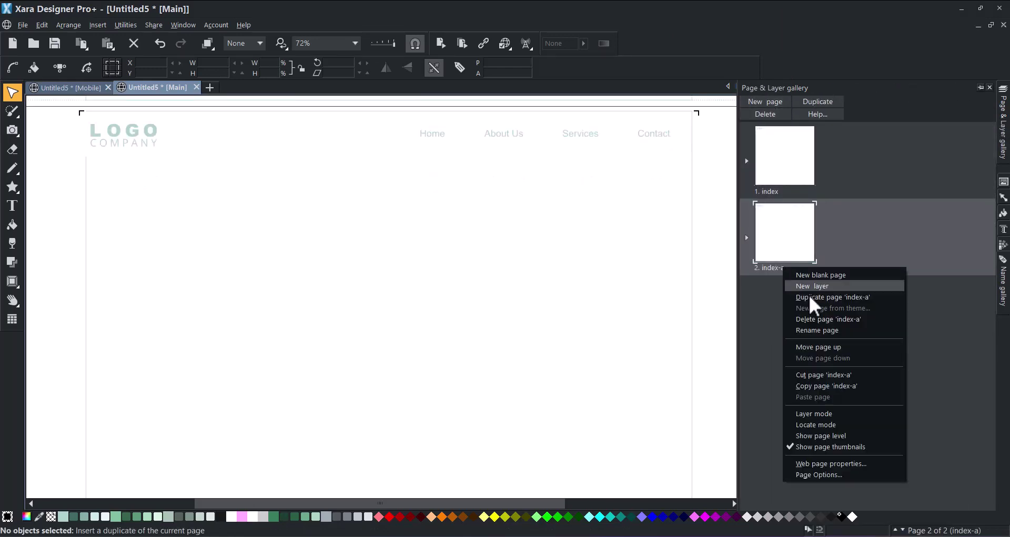
pyautogui.click(829, 332)
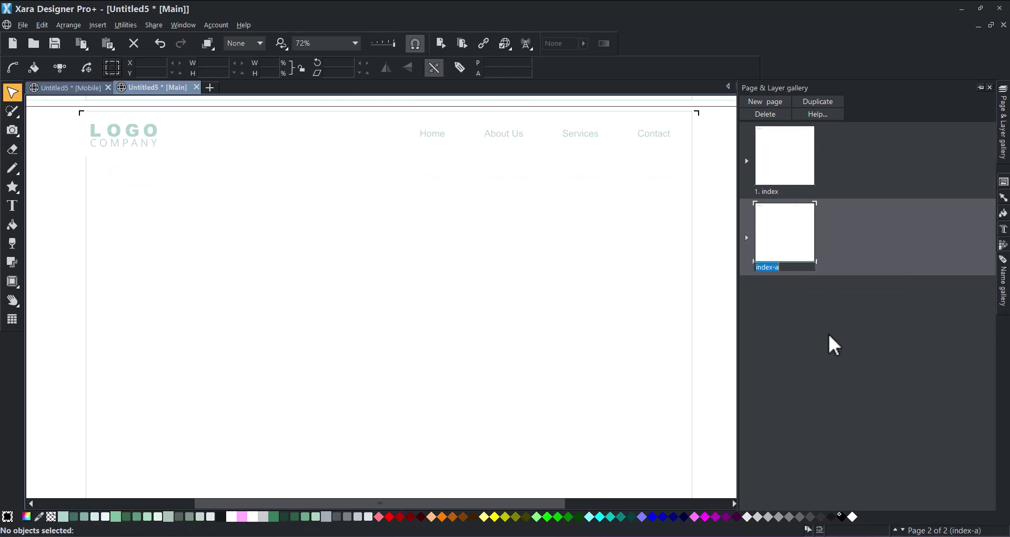
pyautogui.write('contact')
pyautogui.press('Return')
pyautogui.click(784, 139)
pyautogui.click(991, 92)
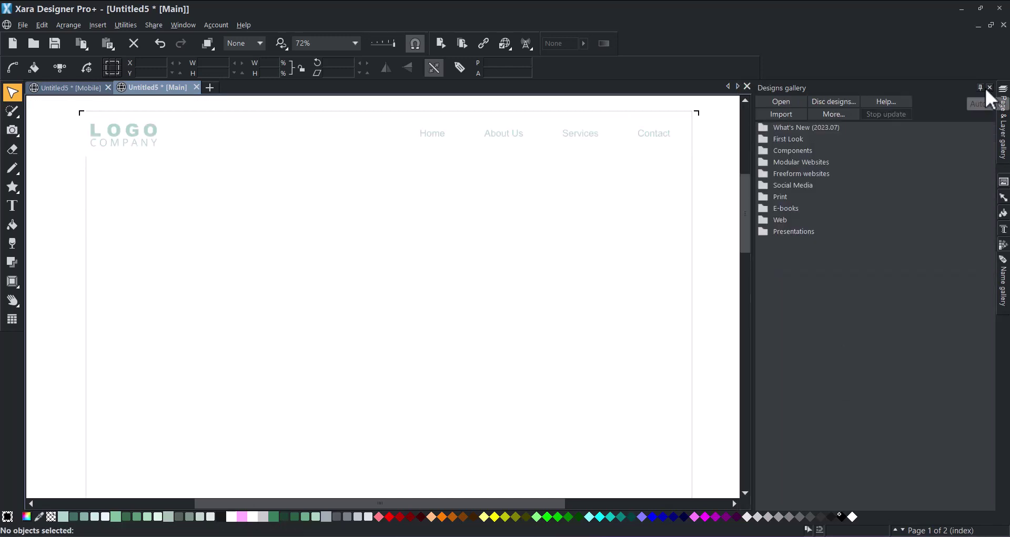
# Give the navigation bar the Text-Text (Dash) style and fill the header rectangle light green.
pyautogui.click(587, 134)
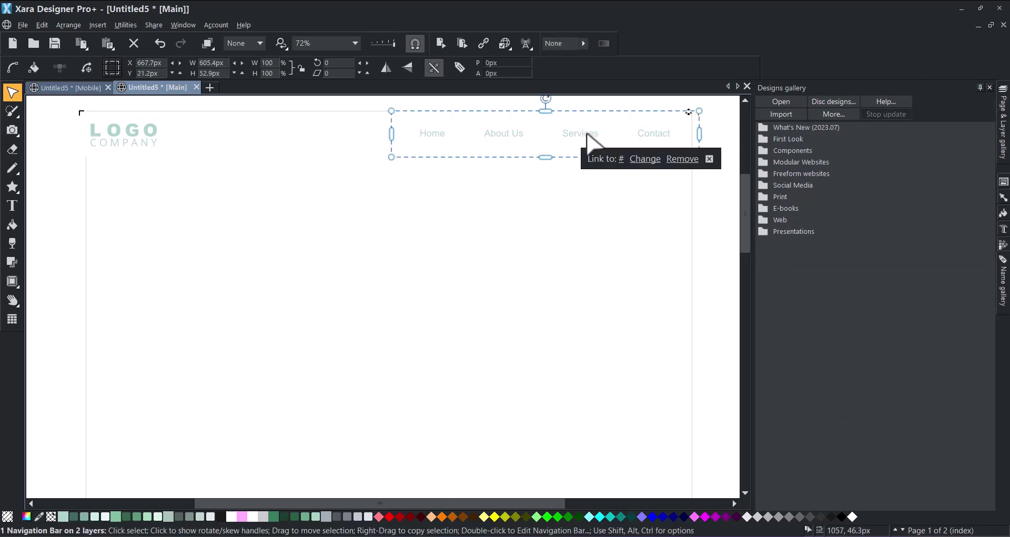
pyautogui.rightClick(588, 136)
pyautogui.click(617, 152)
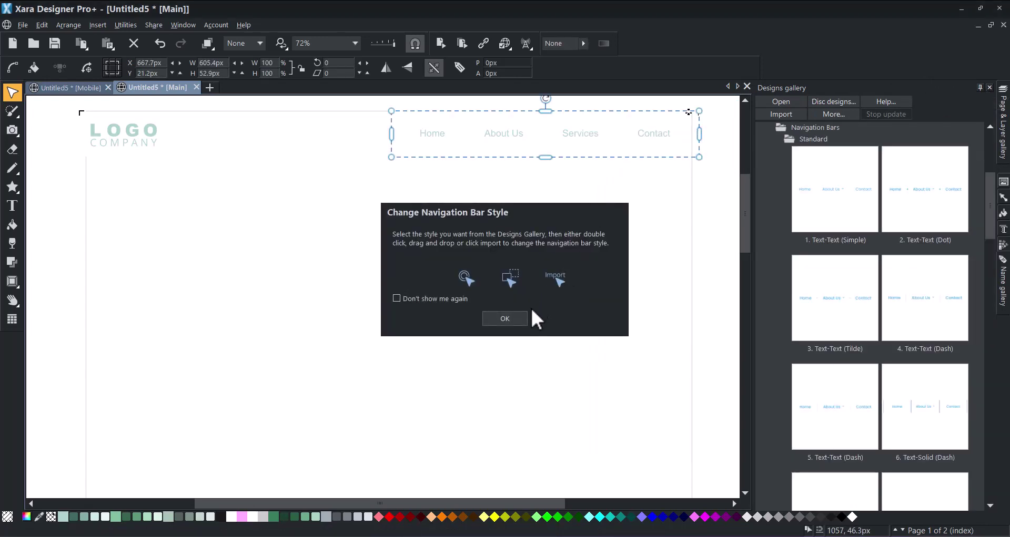
pyautogui.click(522, 317)
pyautogui.click(907, 298)
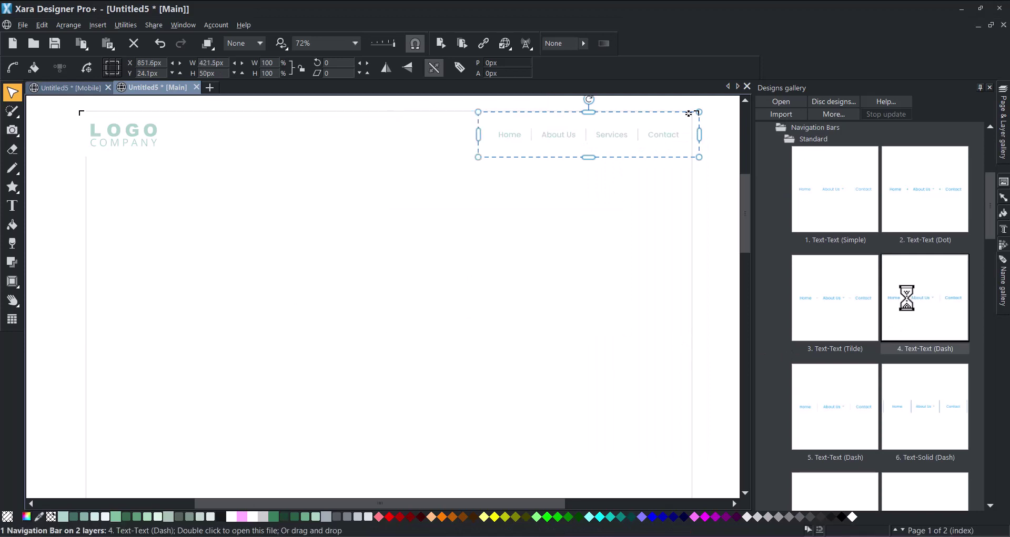
pyautogui.click(710, 255)
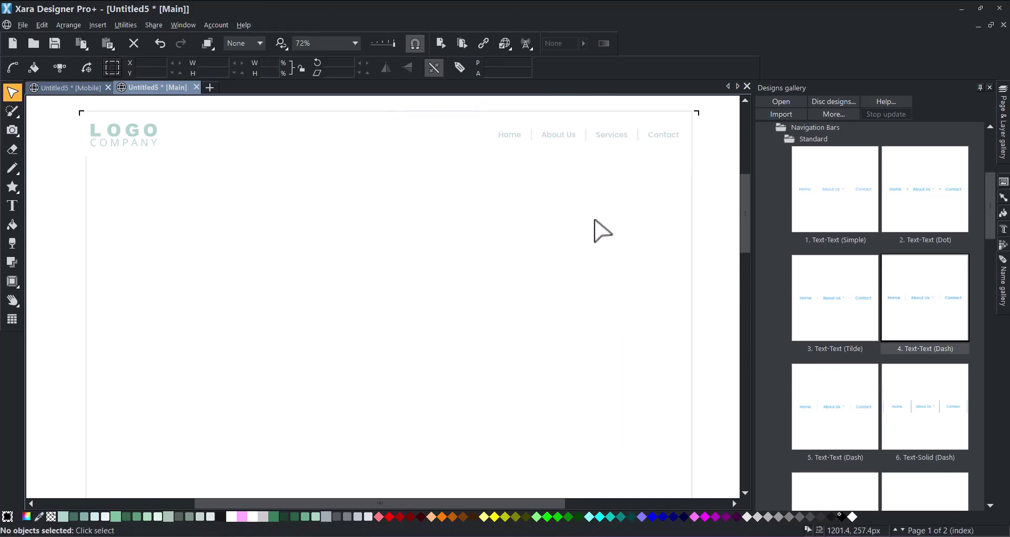
pyautogui.click(367, 133)
pyautogui.click(63, 517)
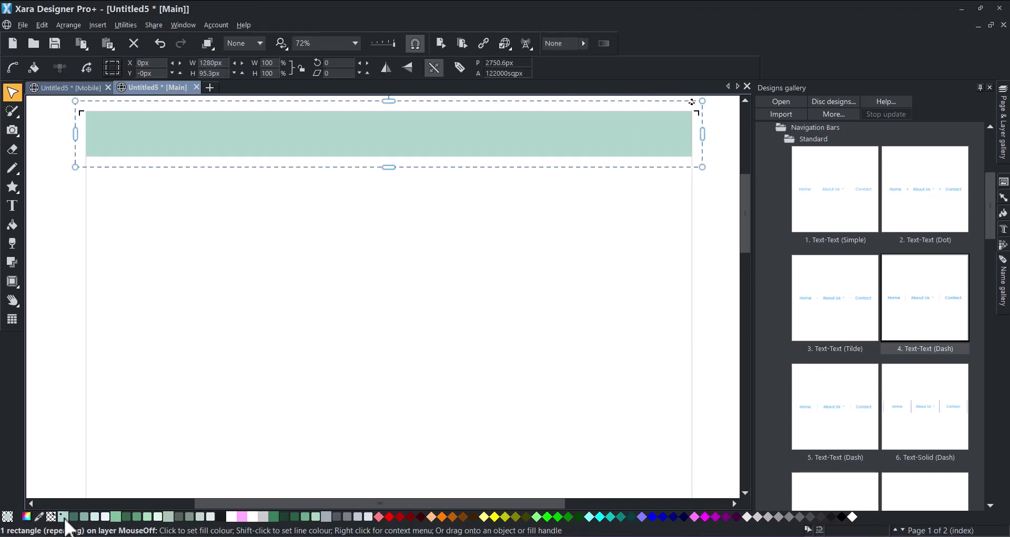
# Replace the logo placeholder with Coffee Shop Logo.png and enlarge it to 205.5px wide.
pyautogui.click(132, 138)
pyautogui.rightClick(134, 129)
pyautogui.moveTo(201, 148)
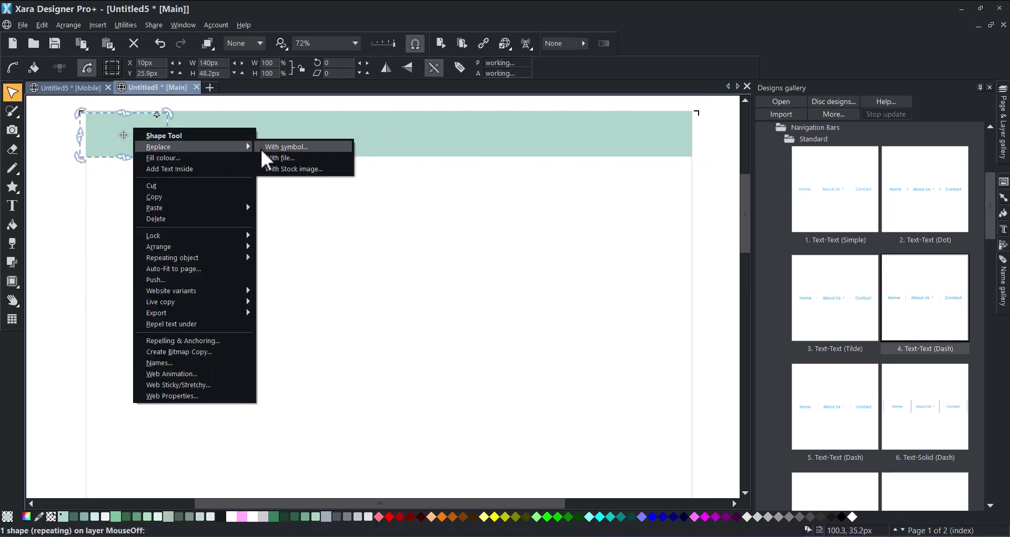
pyautogui.click(292, 158)
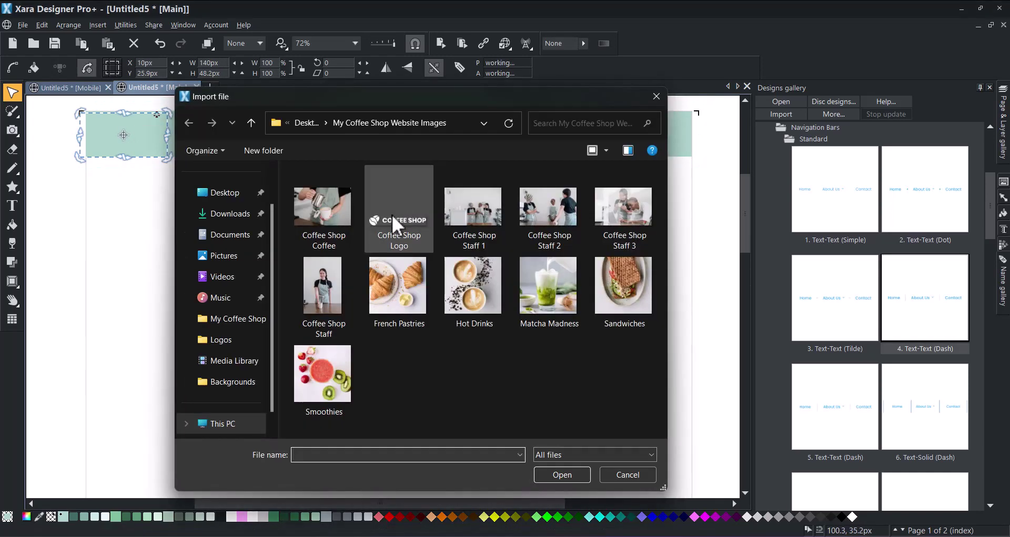
pyautogui.doubleClick(392, 215)
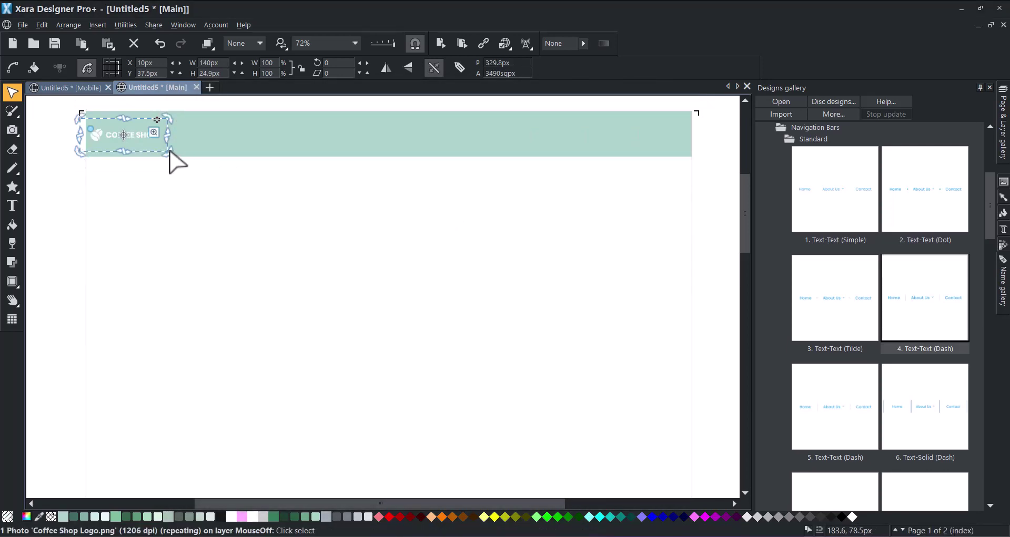
pyautogui.moveTo(167, 151); pyautogui.dragTo(197, 156)
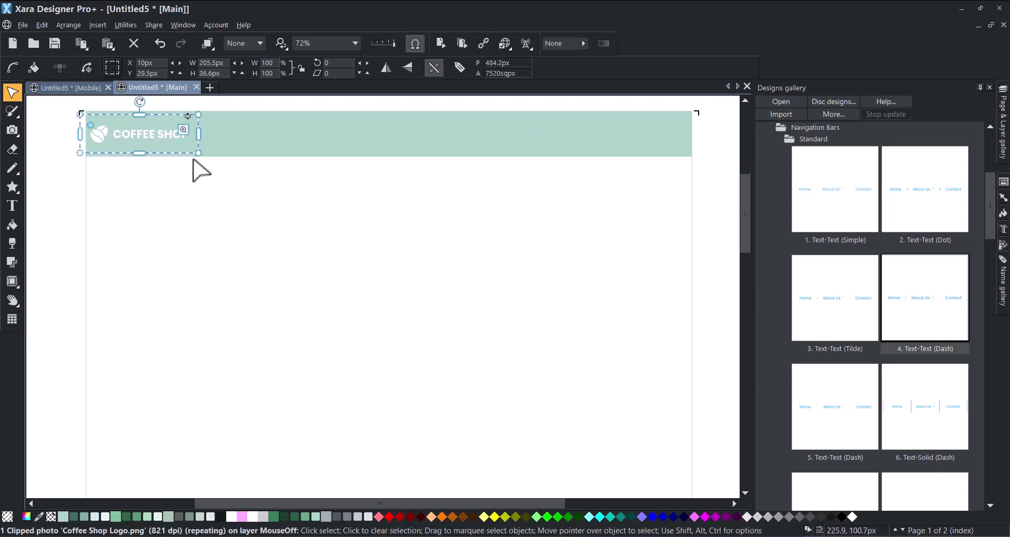
# Make the menu link text and dash separators white.
pyautogui.click(712, 230)
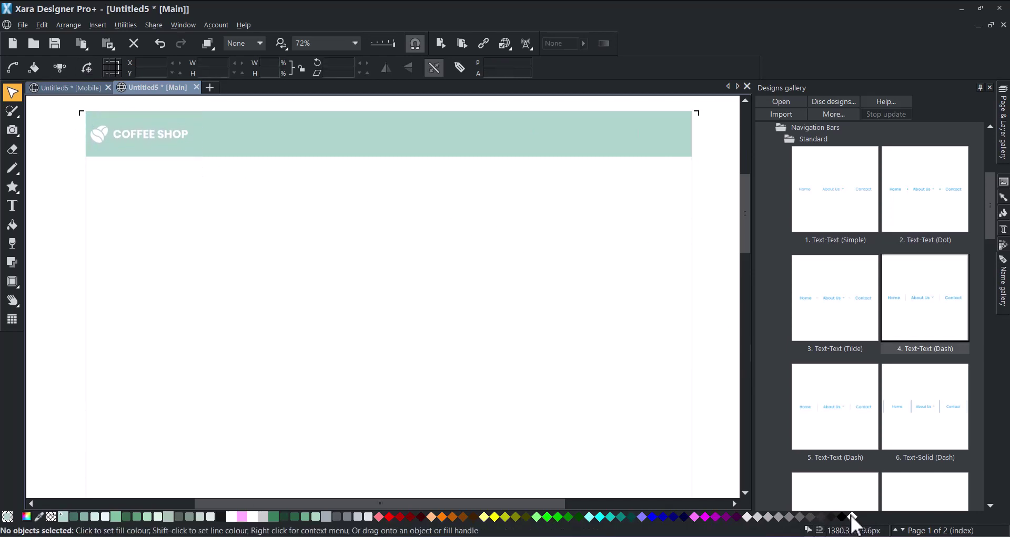
pyautogui.moveTo(852, 518); pyautogui.dragTo(623, 135)
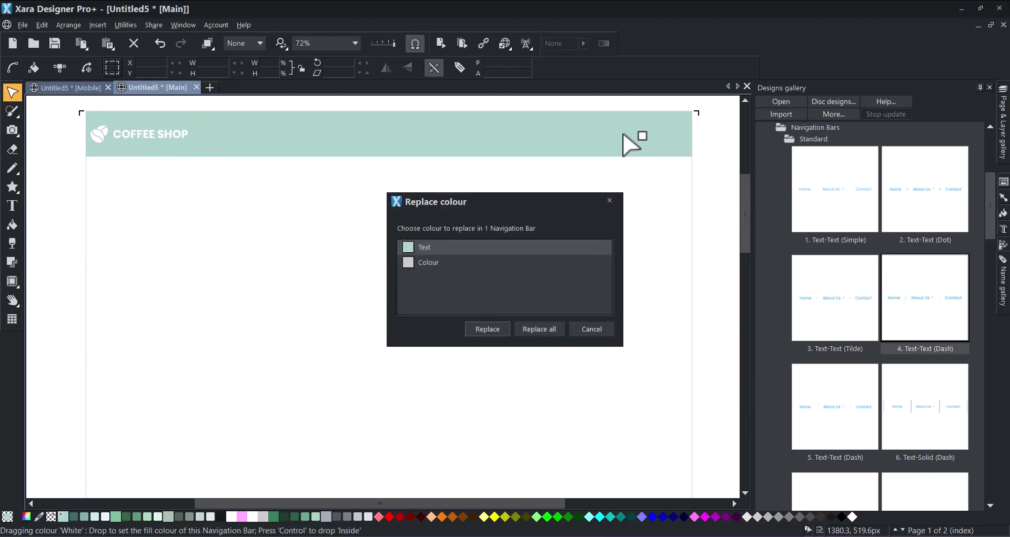
pyautogui.click(497, 323)
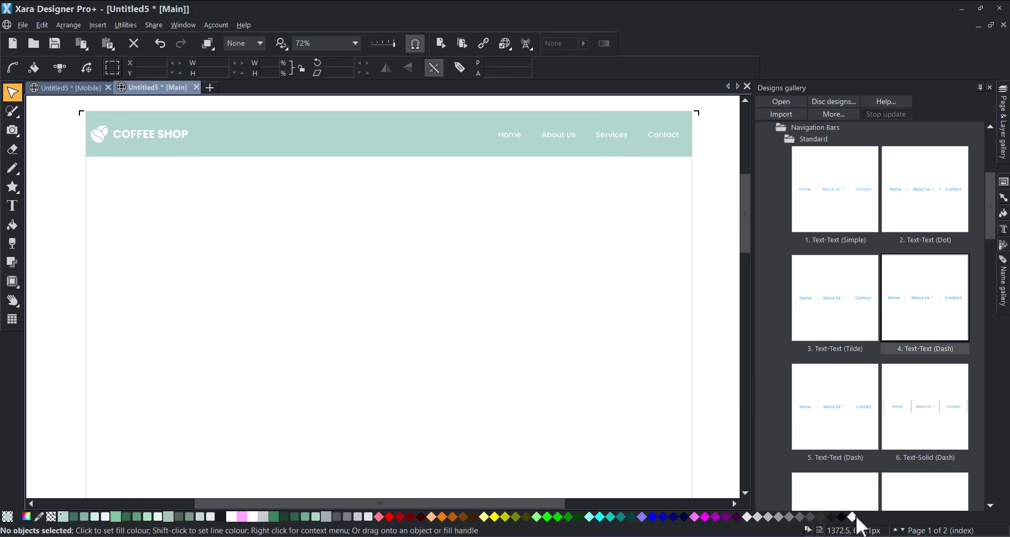
pyautogui.moveTo(855, 520); pyautogui.dragTo(638, 137)
pyautogui.click(473, 278)
pyautogui.click(488, 327)
# Replace the pink text colour with 90% Black.
pyautogui.moveTo(833, 519); pyautogui.dragTo(658, 141)
pyautogui.click(444, 264)
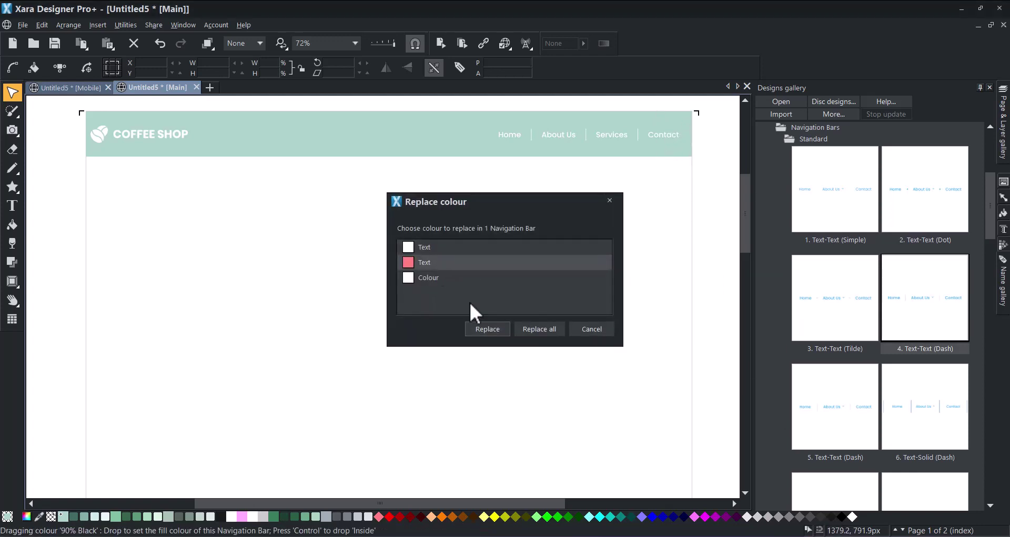
pyautogui.click(488, 329)
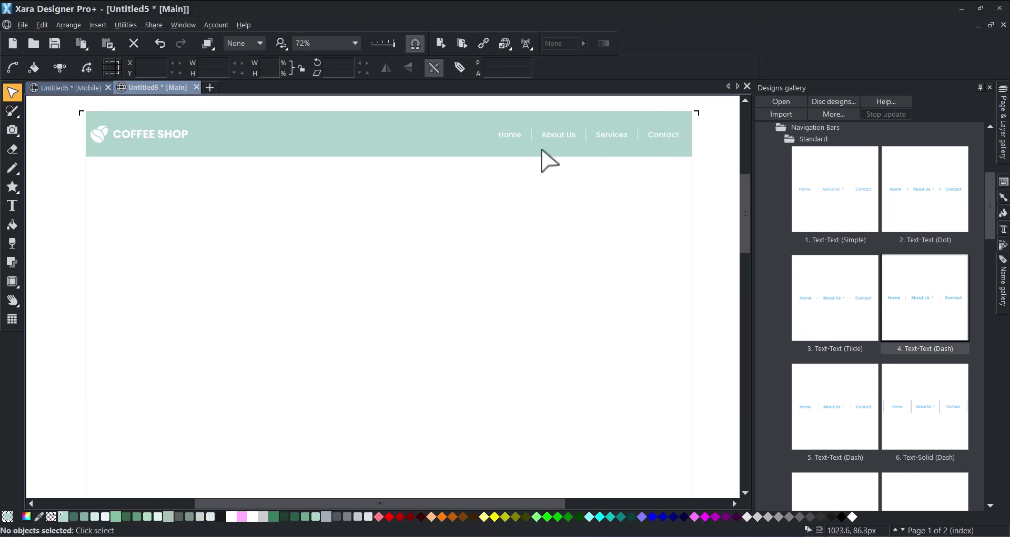
# Set the navigation bar's background strip to Sticky.
pyautogui.click(357, 135)
pyautogui.rightClick(358, 134)
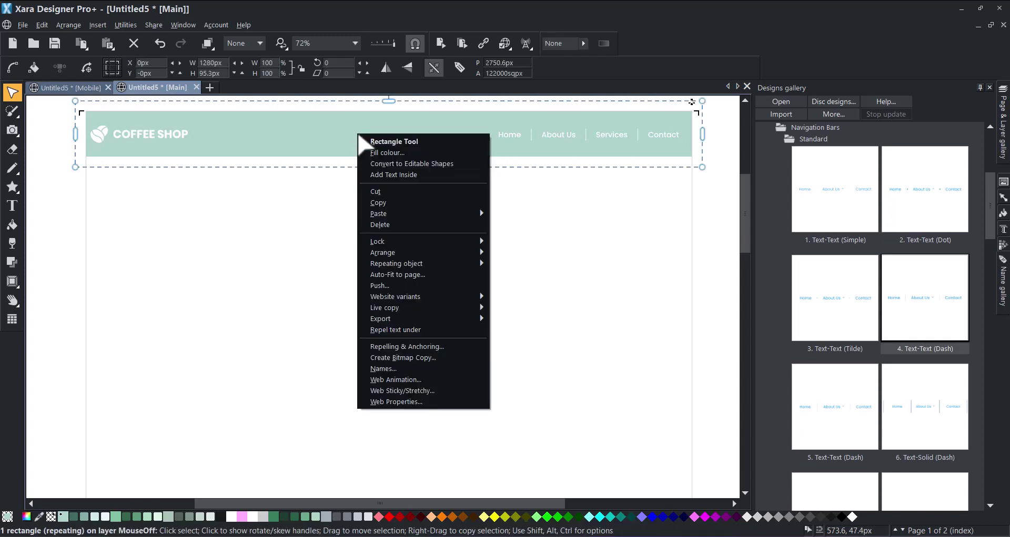
pyautogui.click(428, 380)
pyautogui.click(480, 238)
pyautogui.click(486, 368)
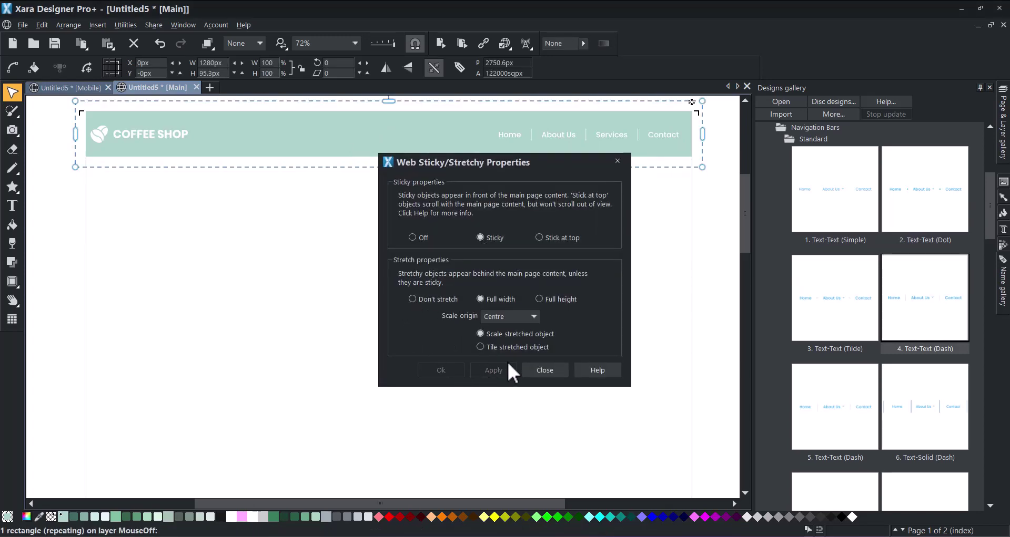
pyautogui.click(562, 371)
# Set the whole navigation bar group to Sticky as well.
pyautogui.click(667, 139)
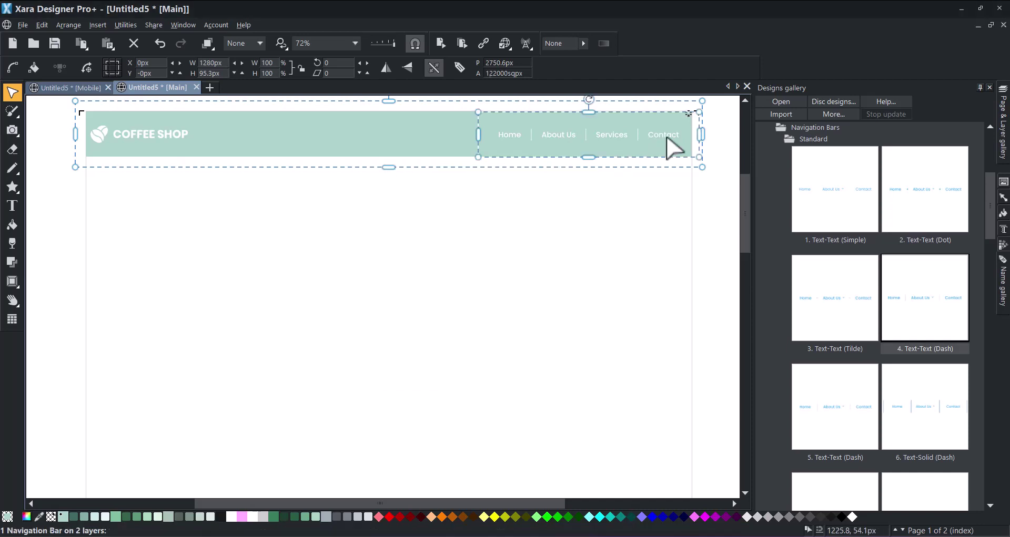
pyautogui.rightClick(162, 136)
pyautogui.click(244, 429)
pyautogui.click(488, 239)
pyautogui.click(445, 369)
pyautogui.click(719, 183)
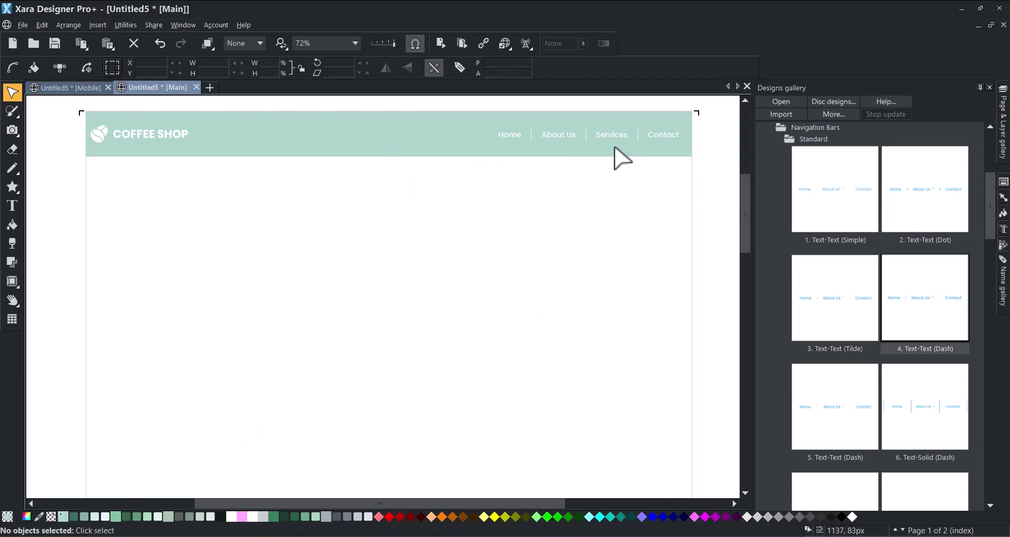
# Rename the four nav links to HOME, LOCATIONS, MENU and ABOUT.
pyautogui.click(564, 137)
pyautogui.rightClick(565, 138)
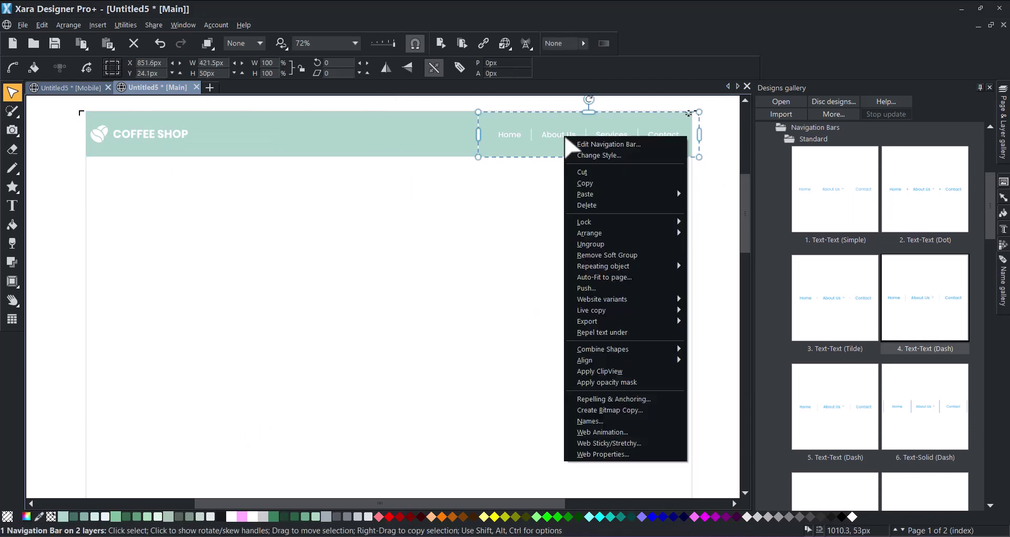
pyautogui.click(611, 144)
pyautogui.click(366, 252)
pyautogui.doubleClick(366, 253)
pyautogui.write('HOME')
pyautogui.click(399, 275)
pyautogui.doubleClick(389, 274)
pyautogui.write('LOCATIONS')
pyautogui.click(389, 298)
pyautogui.doubleClick(390, 298)
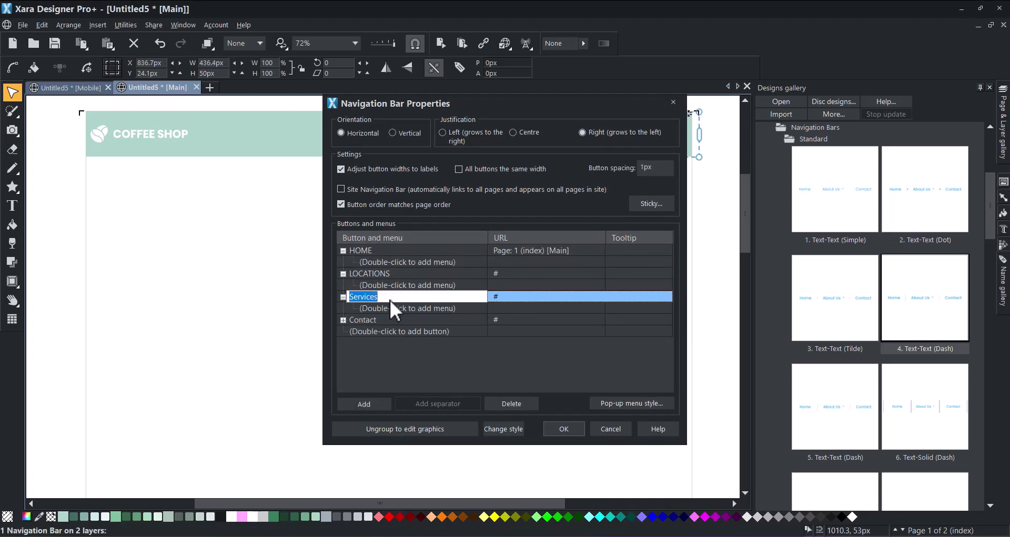
pyautogui.write('MENU')
pyautogui.click(386, 318)
pyautogui.doubleClick(386, 318)
pyautogui.write('ABOUT')
# Add a CONTACT link and DRINKS and FOOD items under MENU.
pyautogui.doubleClick(395, 345)
pyautogui.write('CONTACT')
pyautogui.doubleClick(392, 305)
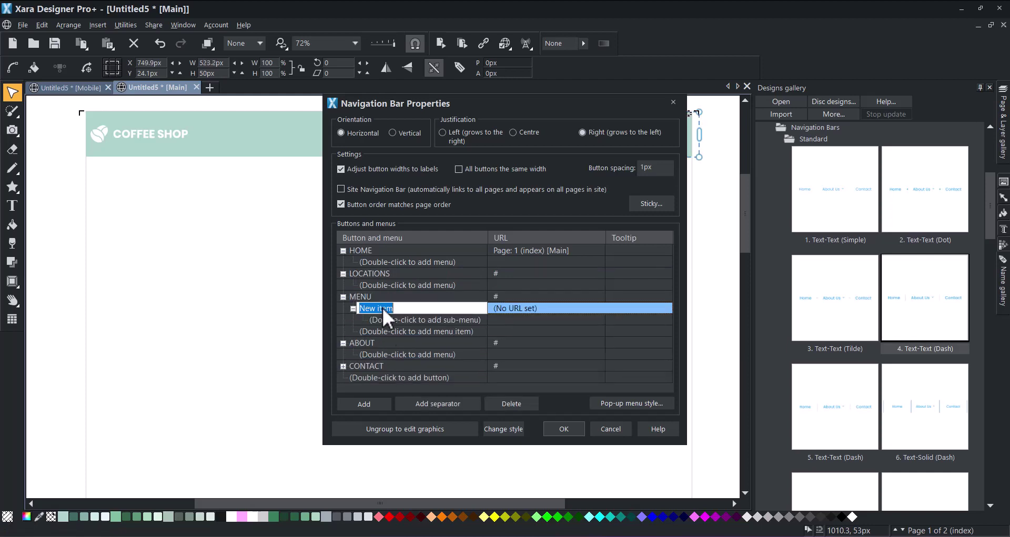
pyautogui.write('DRINKS')
pyautogui.doubleClick(406, 333)
pyautogui.write('FOOD')
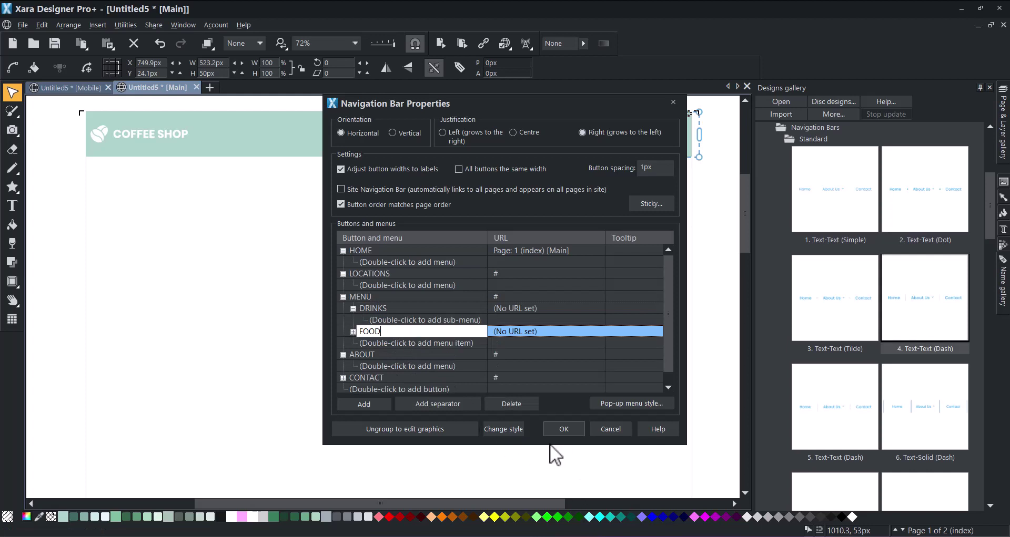
# Link CONTACT to the contact page and apply the navigation bar changes.
pyautogui.click(425, 376)
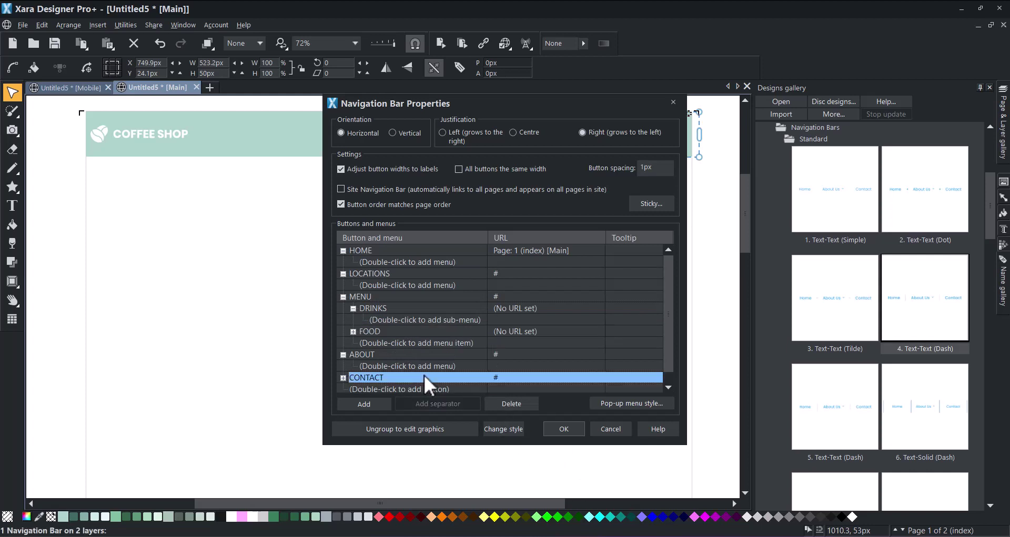
pyautogui.doubleClick(527, 376)
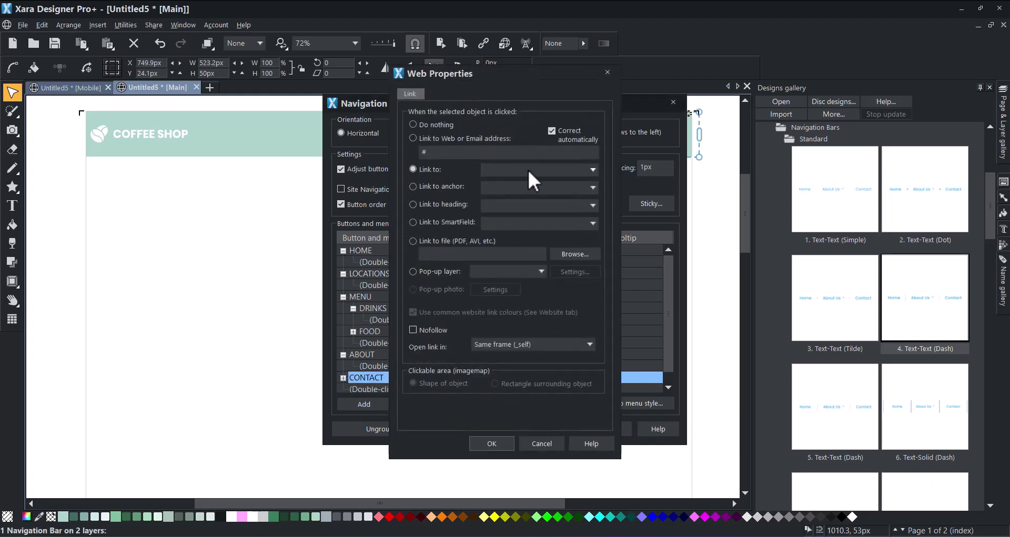
pyautogui.click(528, 170)
pyautogui.click(513, 236)
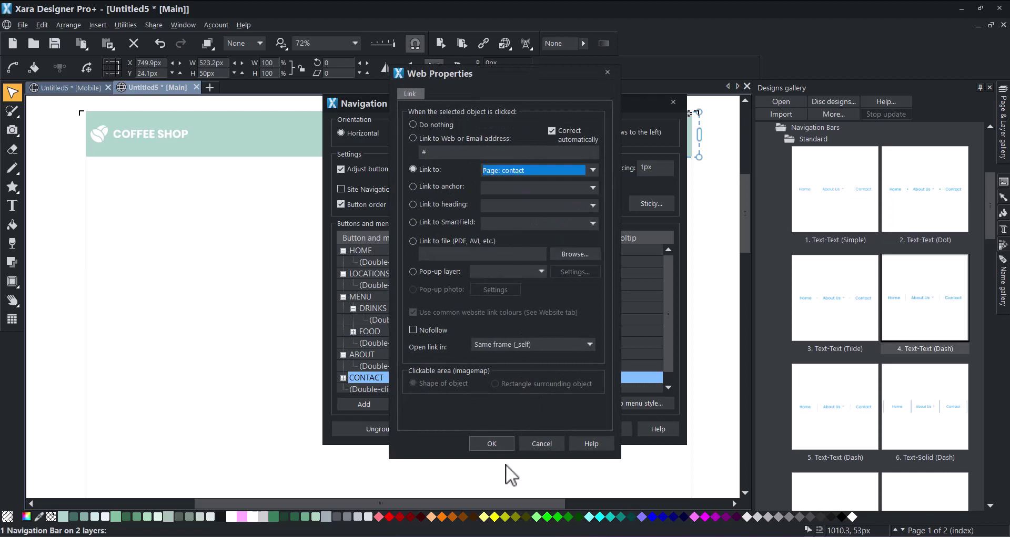
pyautogui.click(494, 443)
pyautogui.click(563, 430)
pyautogui.click(438, 314)
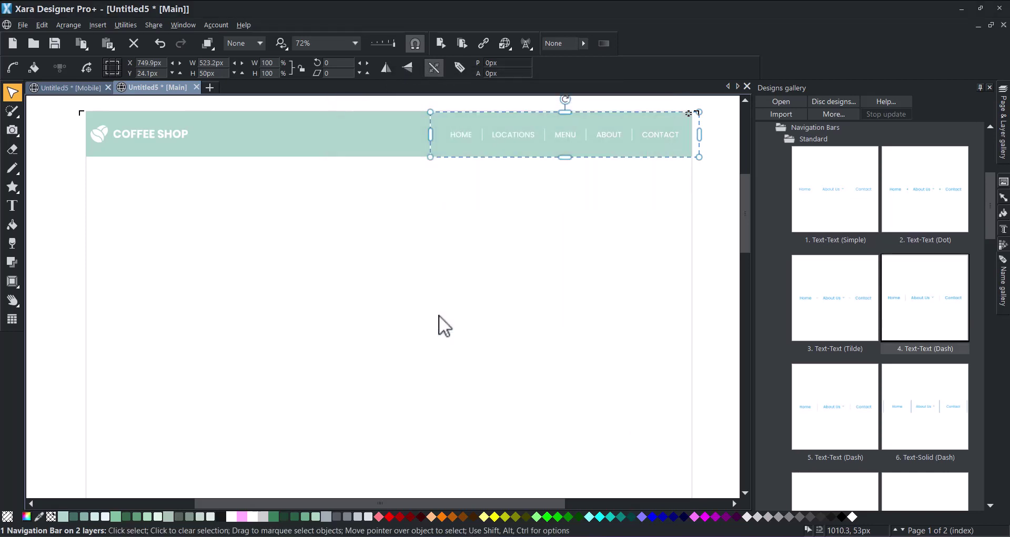
pyautogui.click(723, 224)
pyautogui.scroll(1, 773, 163)
pyautogui.scroll(10, 787, 173)
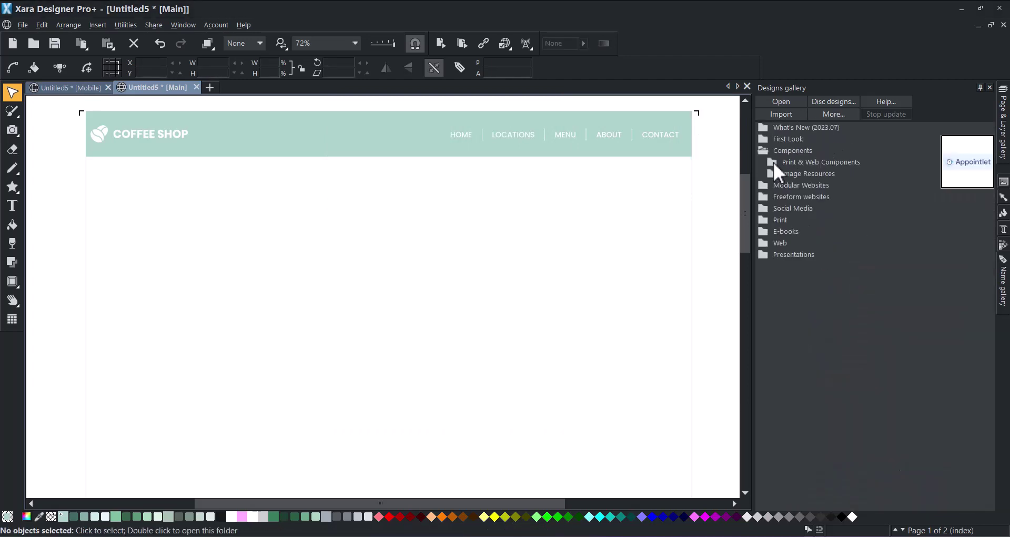
# Insert the 2. Hero block from Modular Websites > Web blocks > Page Heading (Hero).
pyautogui.click(763, 185)
pyautogui.click(774, 209)
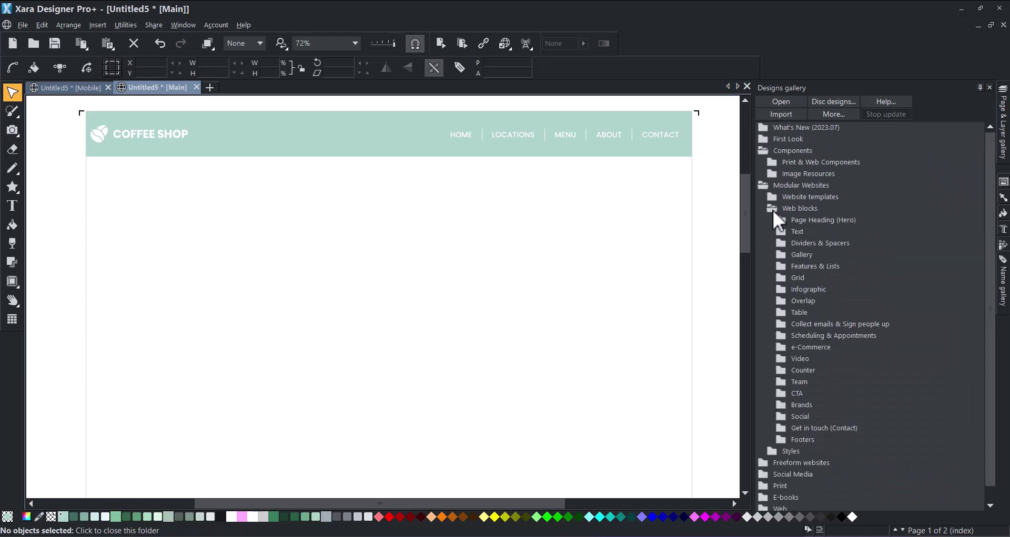
pyautogui.click(780, 220)
pyautogui.doubleClick(895, 276)
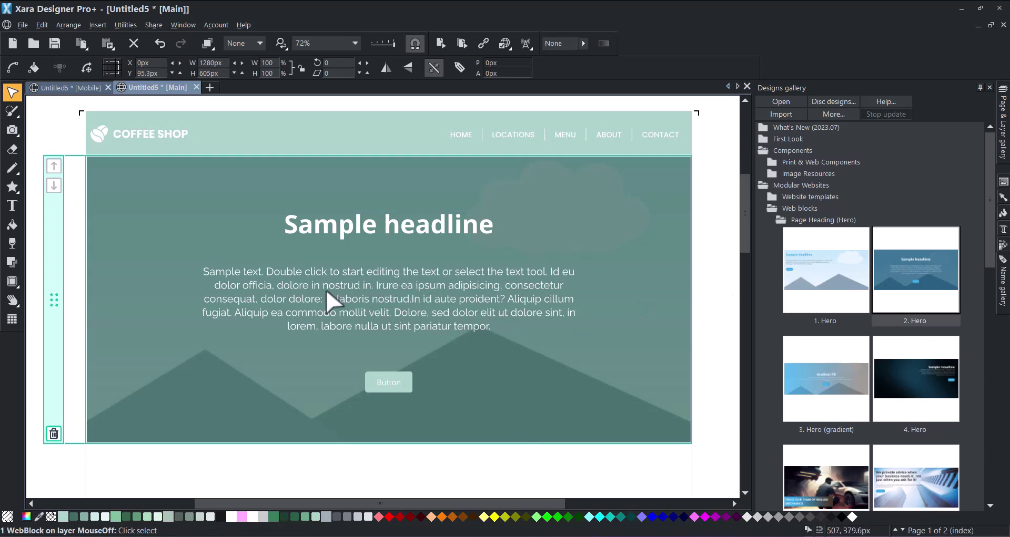
pyautogui.click(435, 248)
# Set the headline to Barlow Condensed 44.77 and paste the new wording as unformatted text.
pyautogui.click(12, 206)
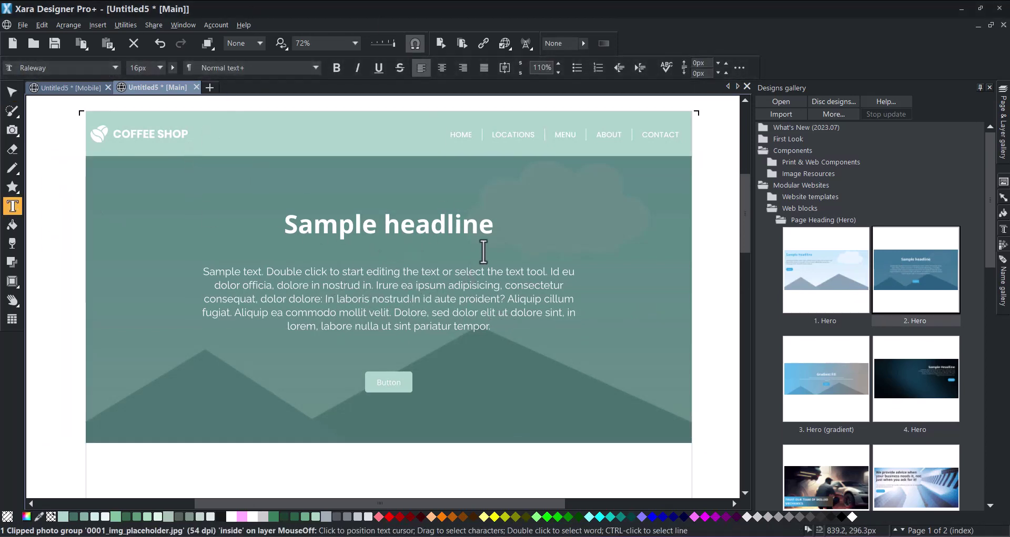
pyautogui.moveTo(495, 226); pyautogui.dragTo(284, 215)
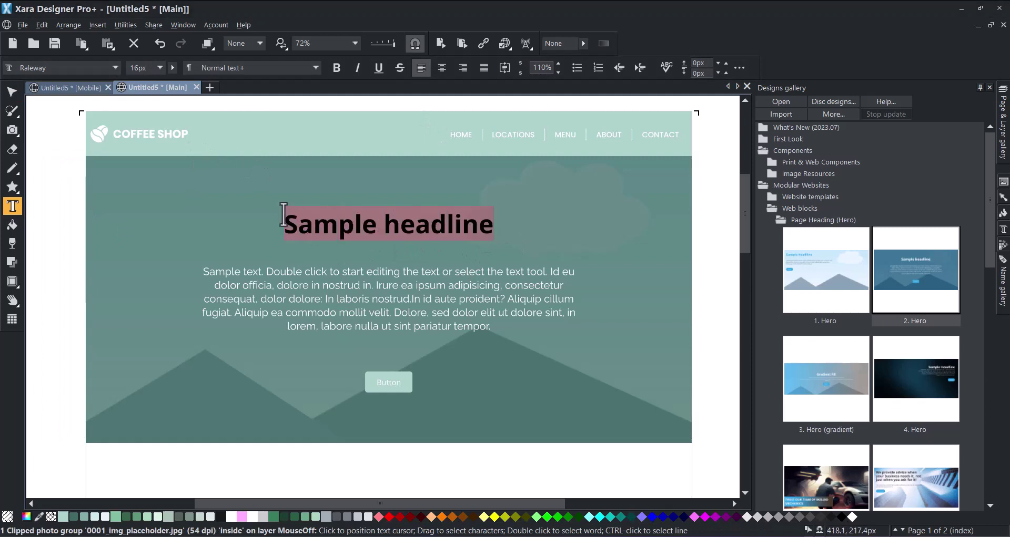
pyautogui.click(115, 68)
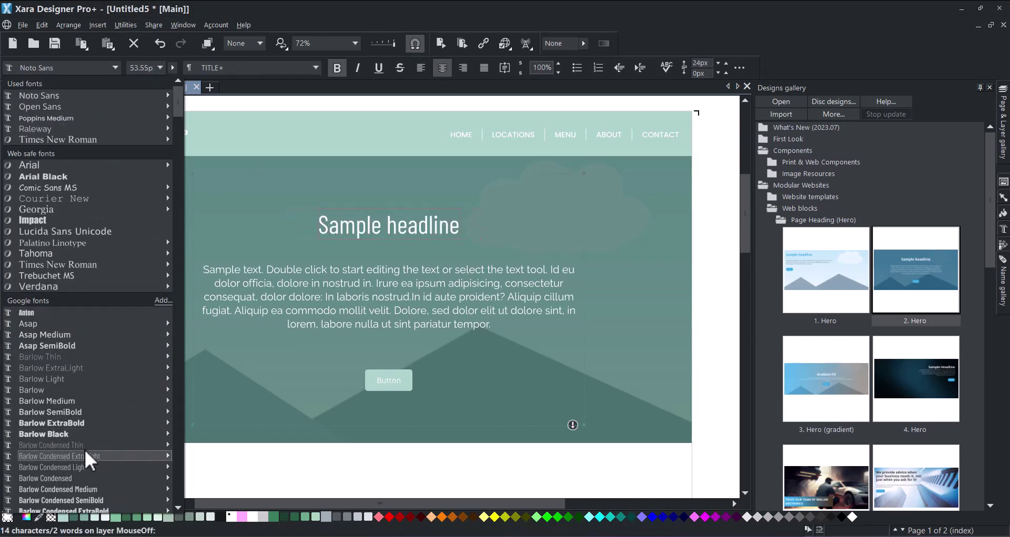
pyautogui.click(78, 478)
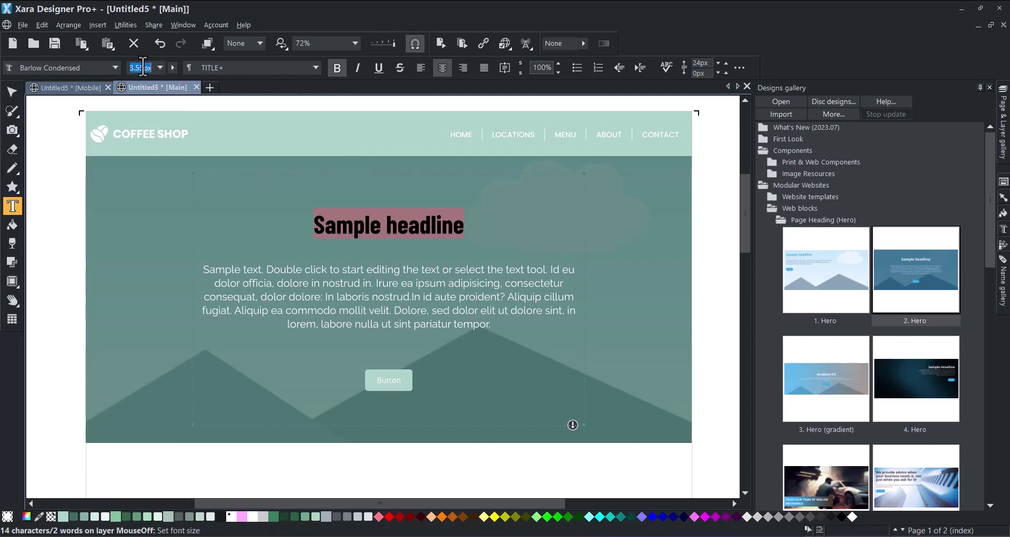
pyautogui.press('Return')
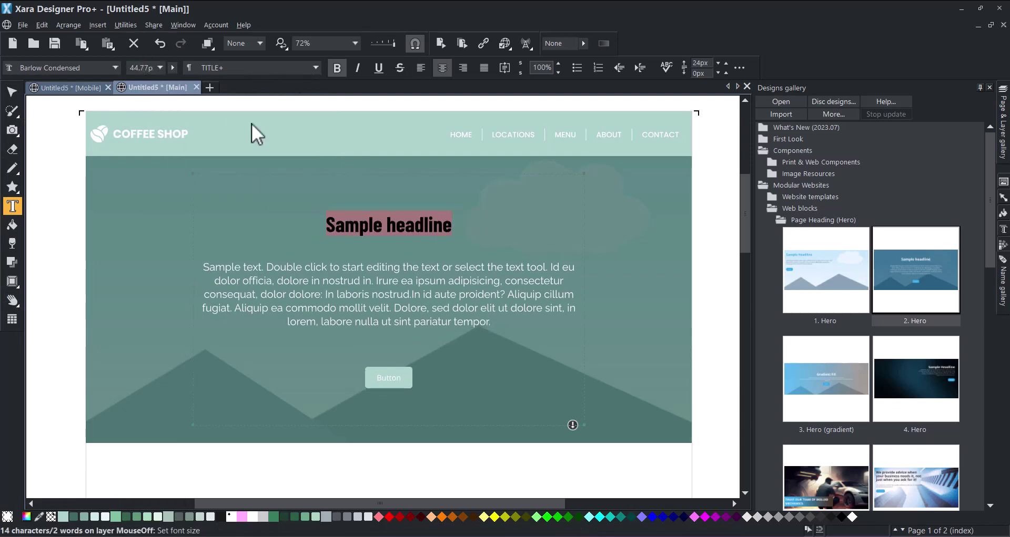
pyautogui.hotkey('ctrl', 'shift', 'v')
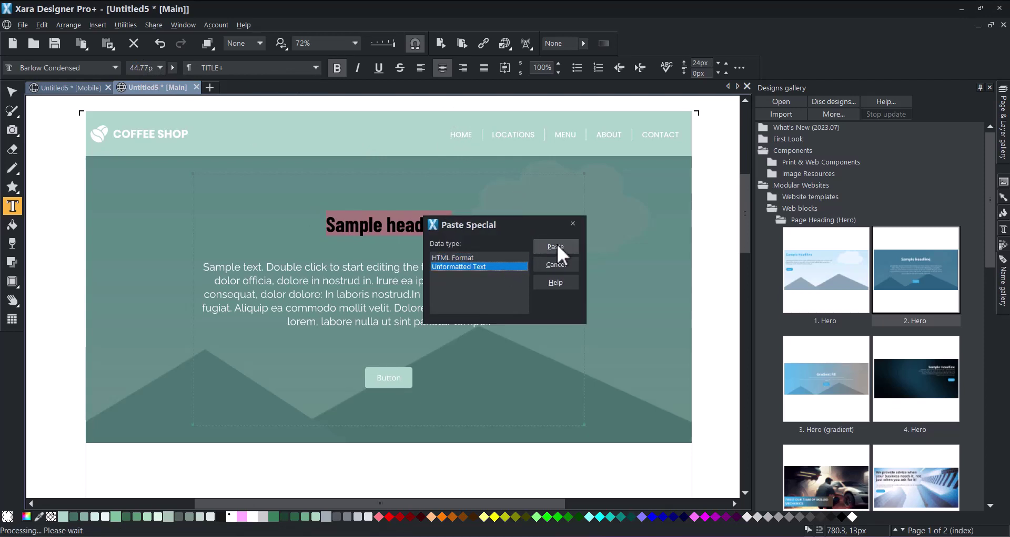
pyautogui.click(556, 247)
# Reduce the headline line spacing to 70% and update the TITLE style.
pyautogui.moveTo(505, 242); pyautogui.dragTo(349, 165)
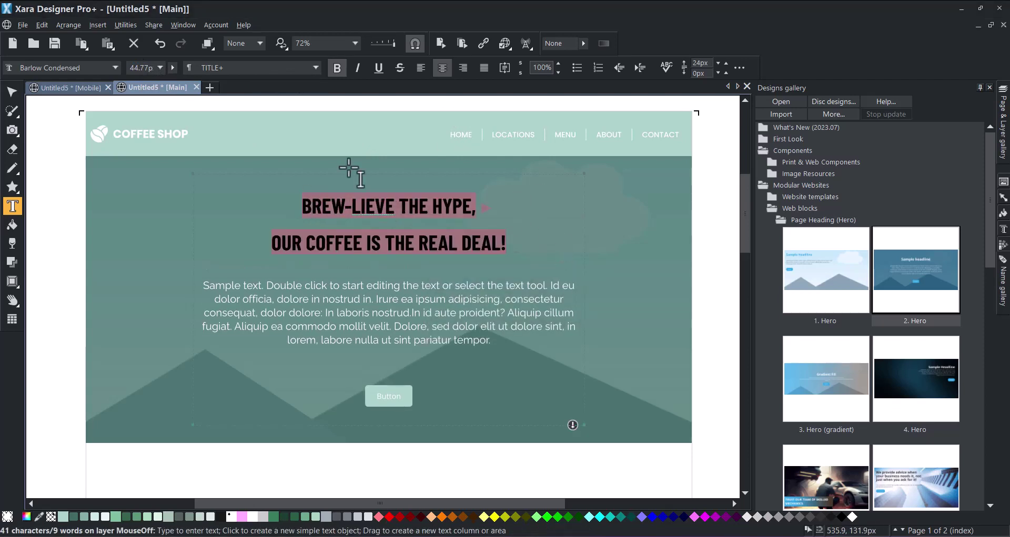
pyautogui.click(559, 72)
pyautogui.click(559, 72)
pyautogui.click(559, 72)
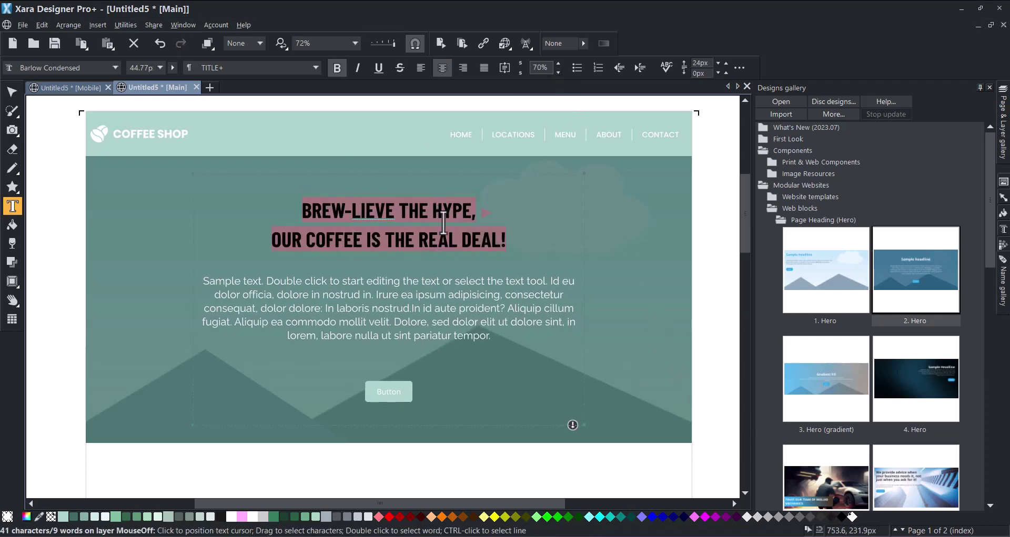
pyautogui.rightClick(452, 247)
pyautogui.click(509, 276)
pyautogui.click(445, 239)
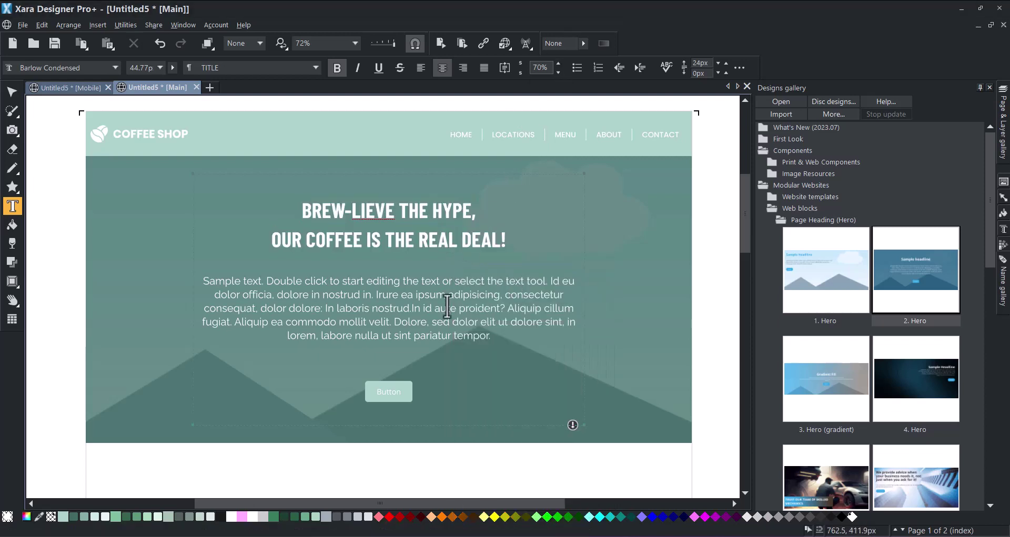
# Format the hero paragraph as centred Normal text 2, Barlow Medium, 20.22 size.
pyautogui.moveTo(492, 335); pyautogui.dragTo(203, 275)
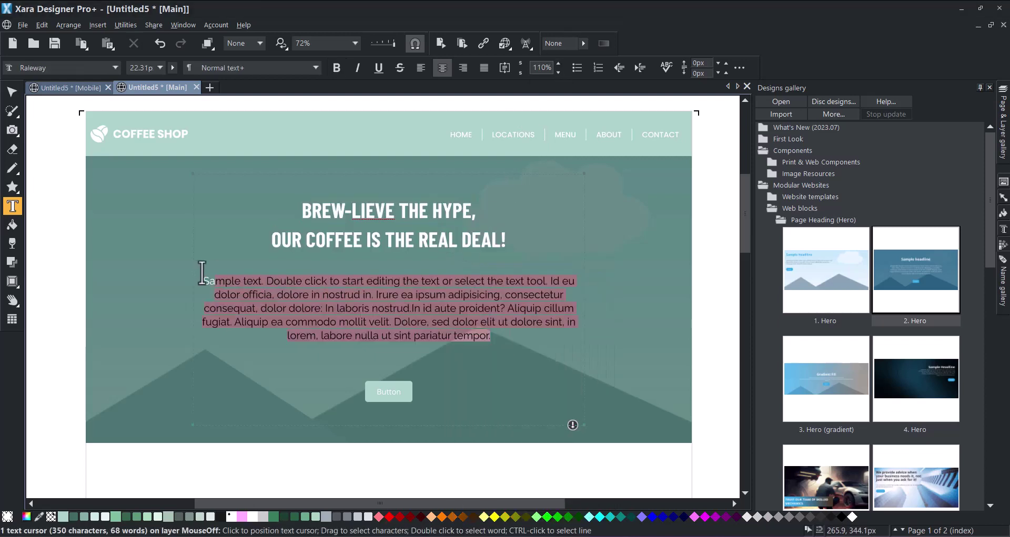
pyautogui.click(314, 66)
pyautogui.click(257, 155)
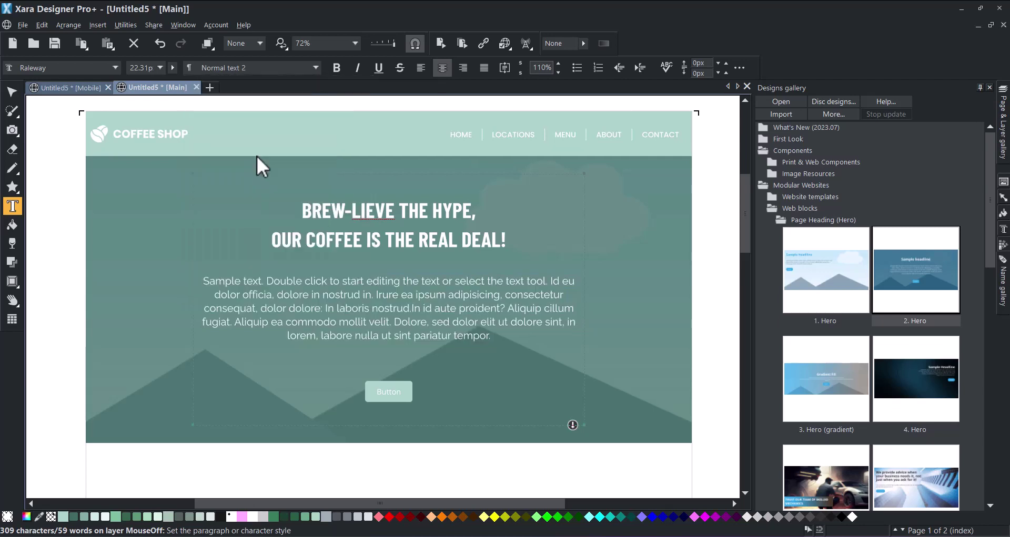
pyautogui.click(145, 68)
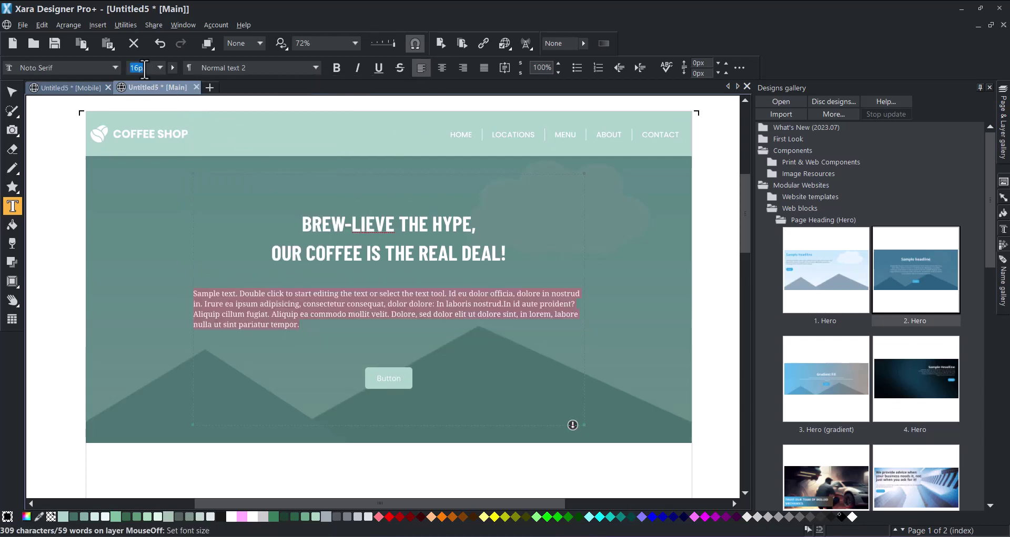
pyautogui.write('20.22')
pyautogui.press('Return')
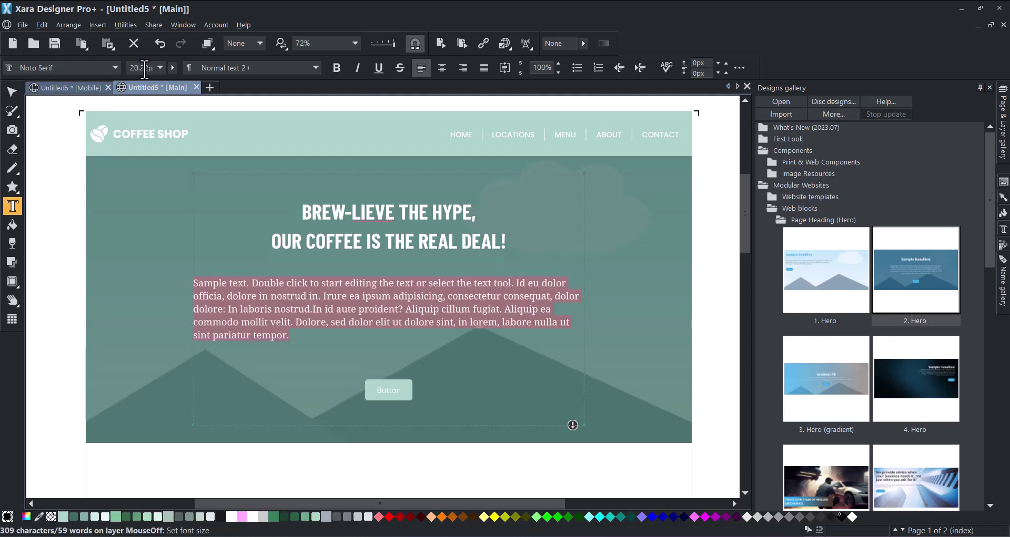
pyautogui.click(114, 67)
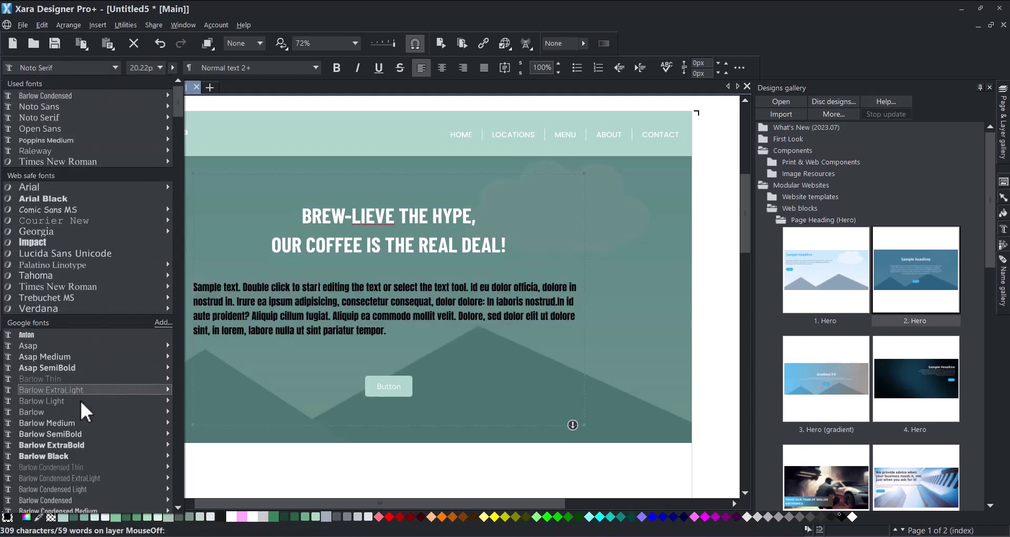
pyautogui.click(72, 423)
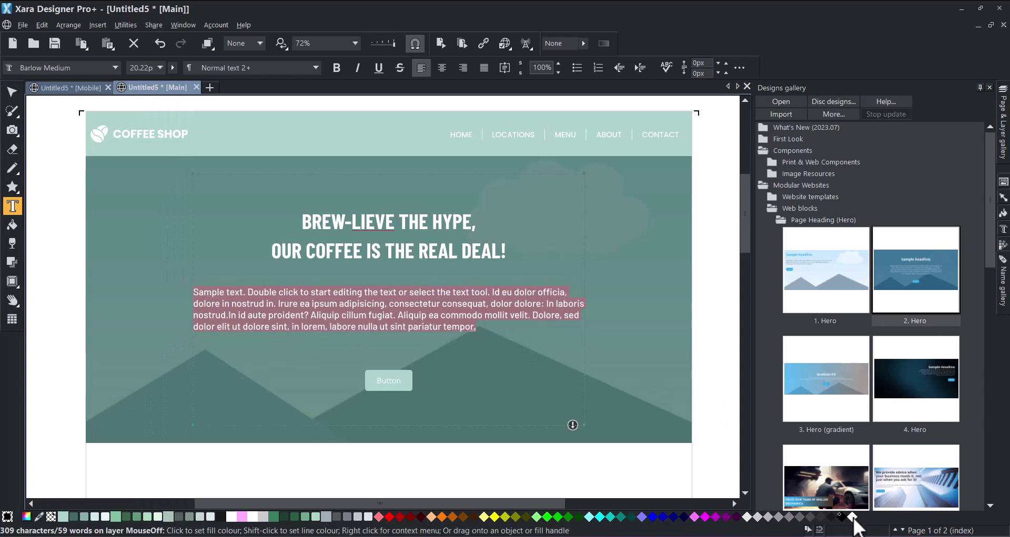
pyautogui.click(442, 68)
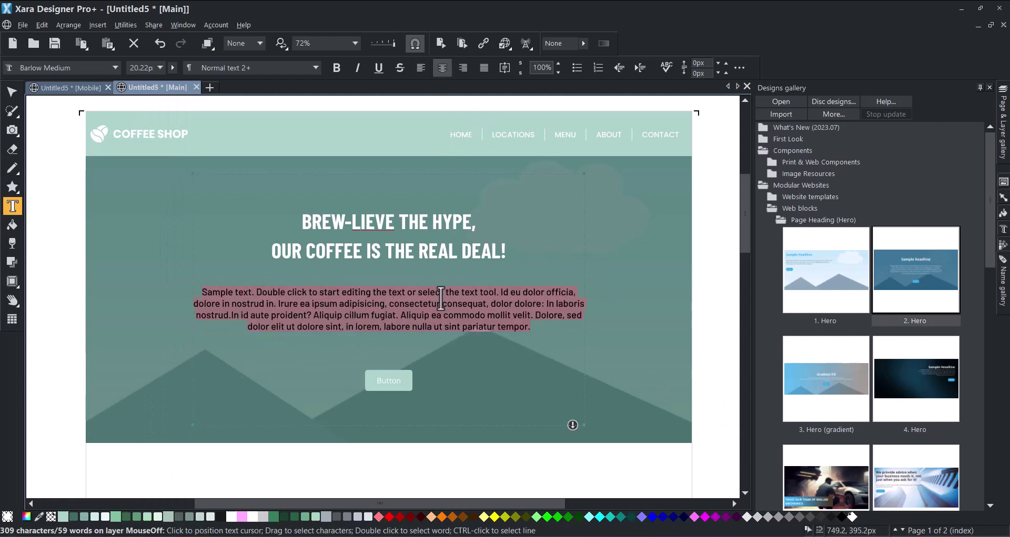
# Paste the new body copy unformatted and update the Normal text 2 style with it.
pyautogui.hotkey('ctrl', 'shift', 'v')
pyautogui.click(554, 246)
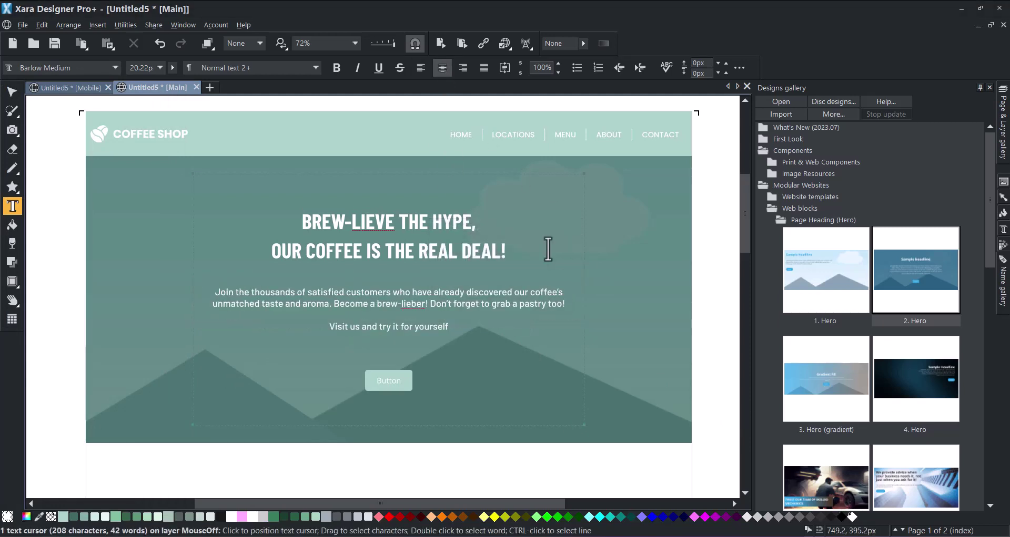
pyautogui.moveTo(456, 327); pyautogui.dragTo(214, 287)
pyautogui.rightClick(364, 296)
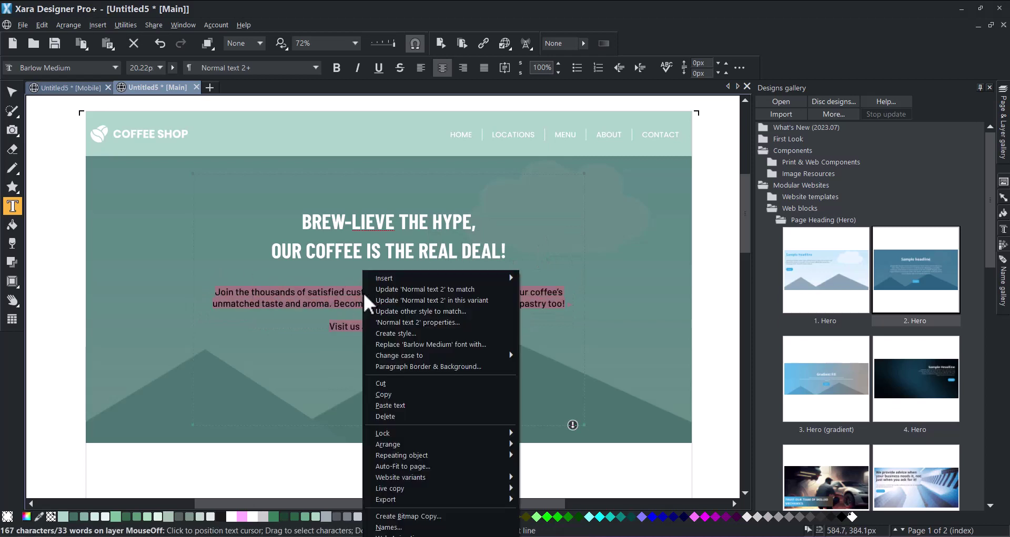
pyautogui.click(432, 298)
pyautogui.click(431, 298)
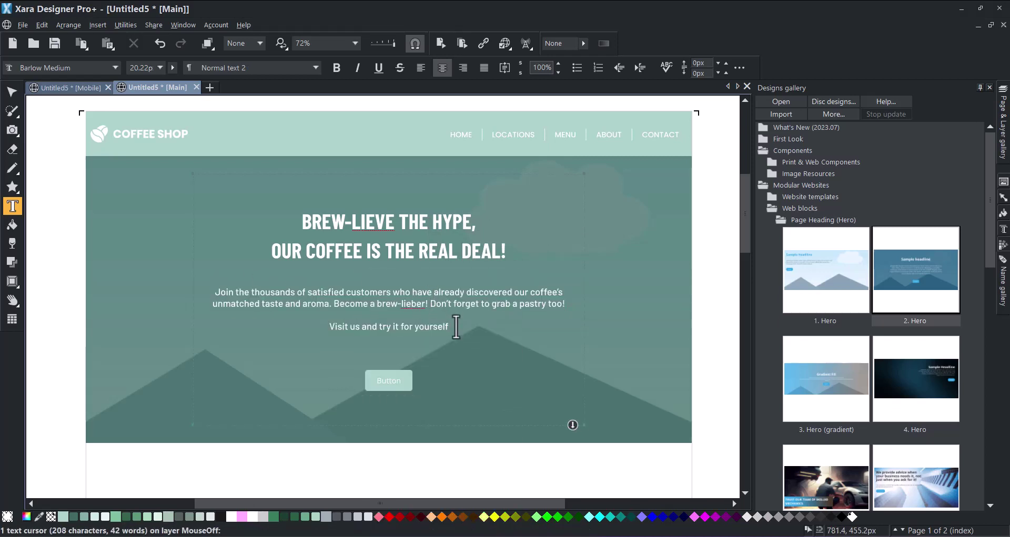
# Style the hero button label as Button Text, 16px Barlow Medium, in white.
pyautogui.write('!')
pyautogui.click(12, 92)
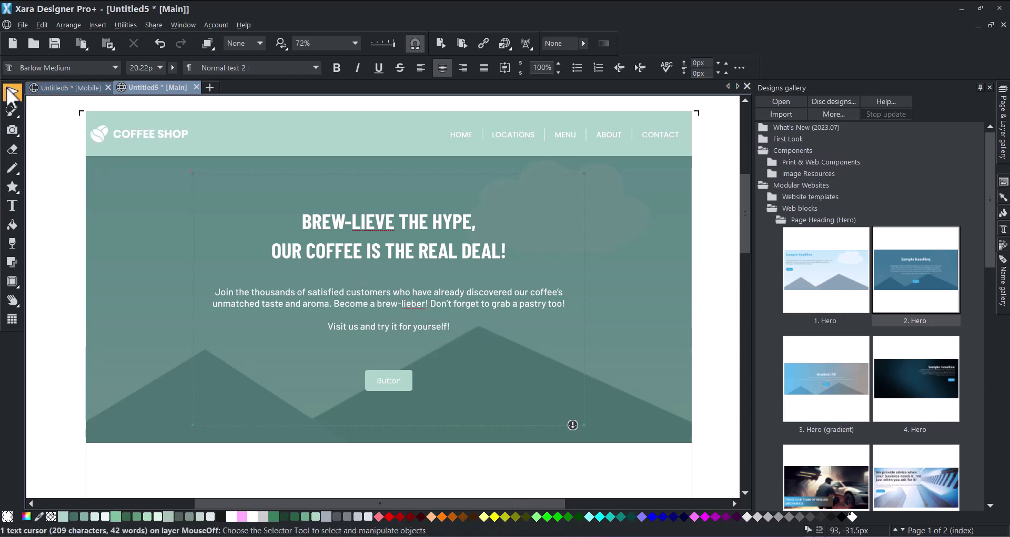
pyautogui.click(410, 383)
pyautogui.click(396, 384)
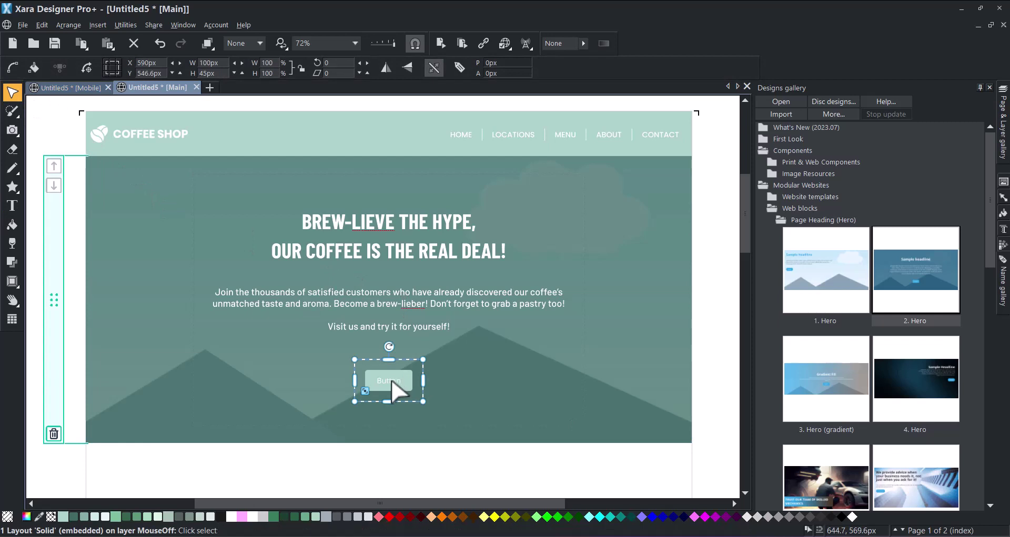
pyautogui.press('F8')
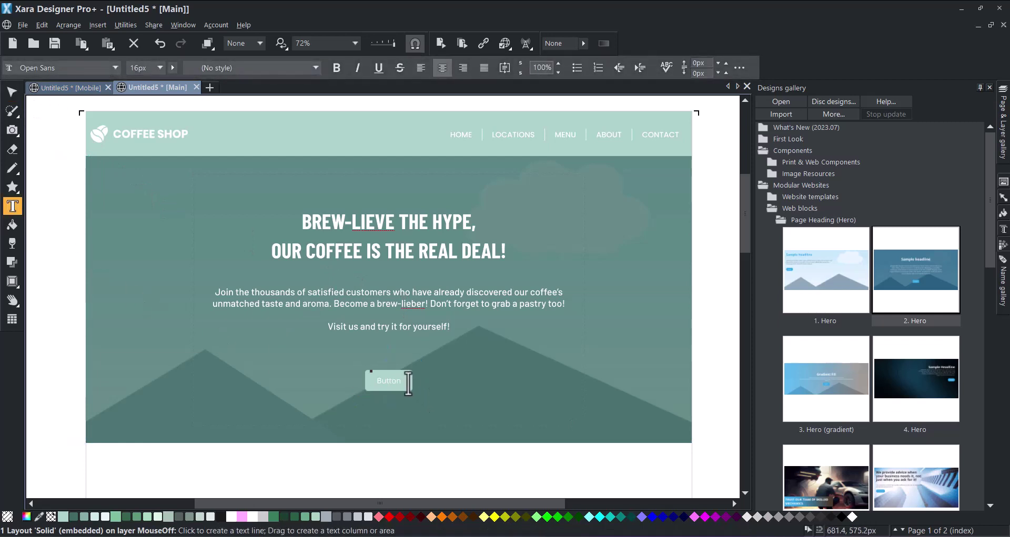
pyautogui.doubleClick(406, 382)
pyautogui.click(315, 68)
pyautogui.click(290, 79)
pyautogui.click(161, 68)
pyautogui.click(141, 142)
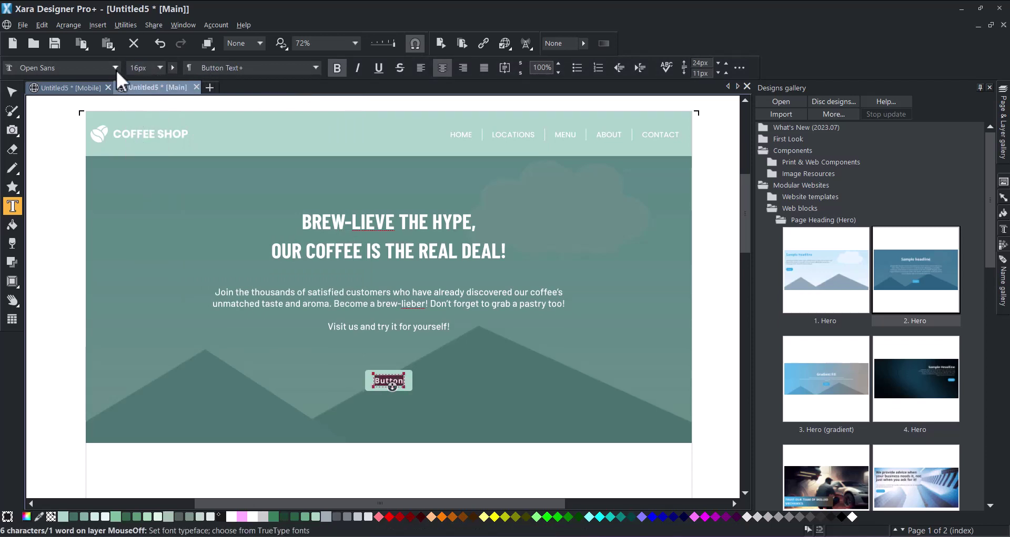
pyautogui.click(115, 69)
pyautogui.click(105, 97)
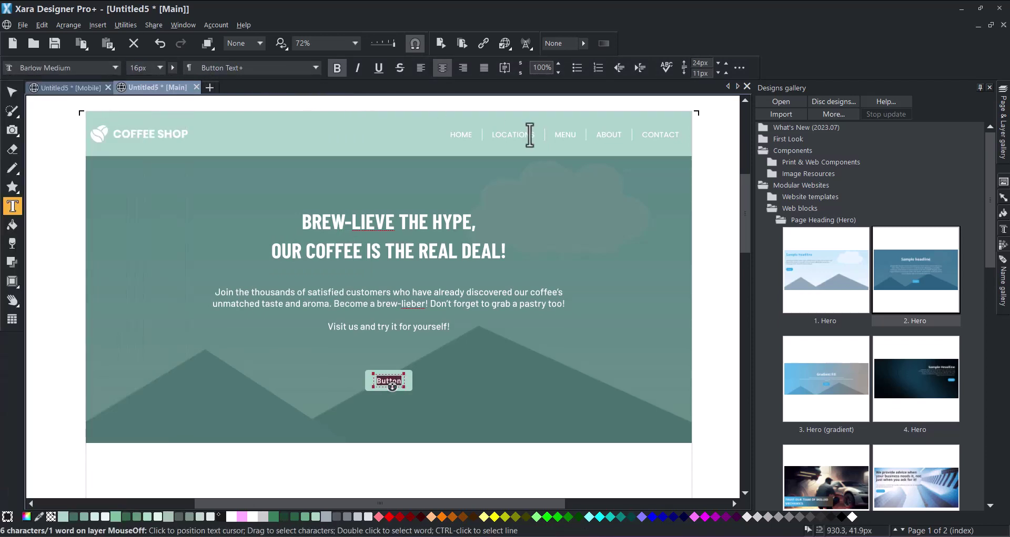
pyautogui.click(852, 517)
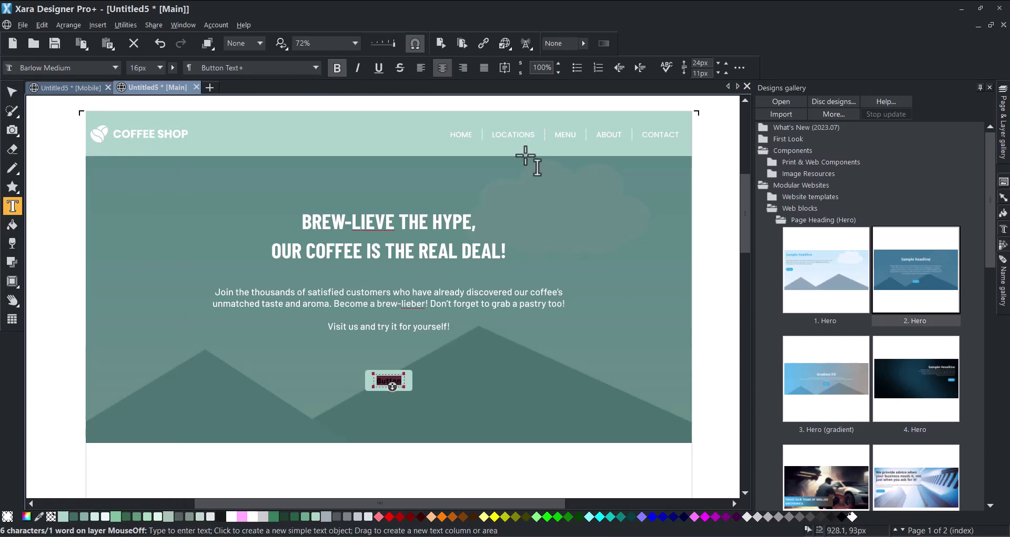
# Relabel the button 'Locations', update the Button Text style, and widen the button to about 186px.
pyautogui.write('Locations')
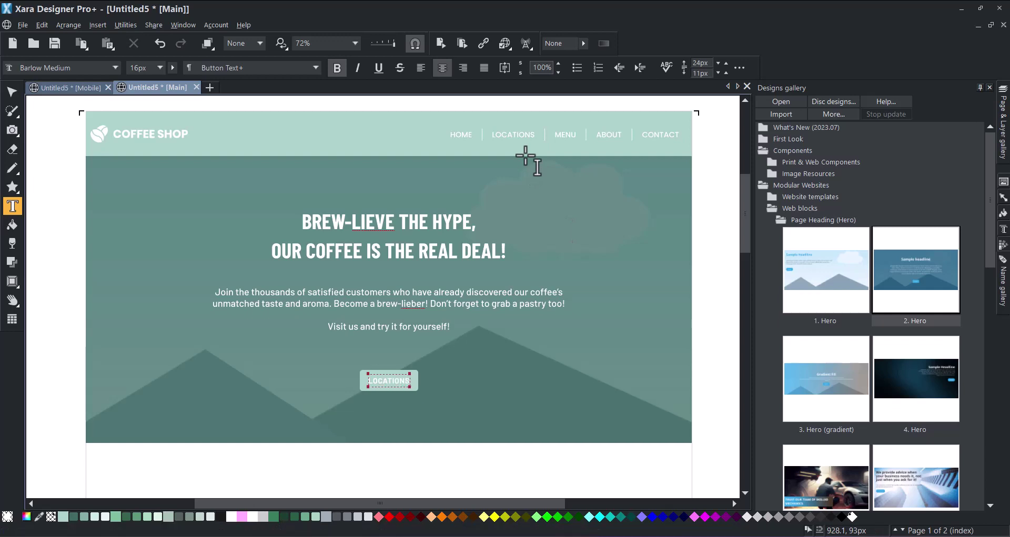
pyautogui.rightClick(402, 379)
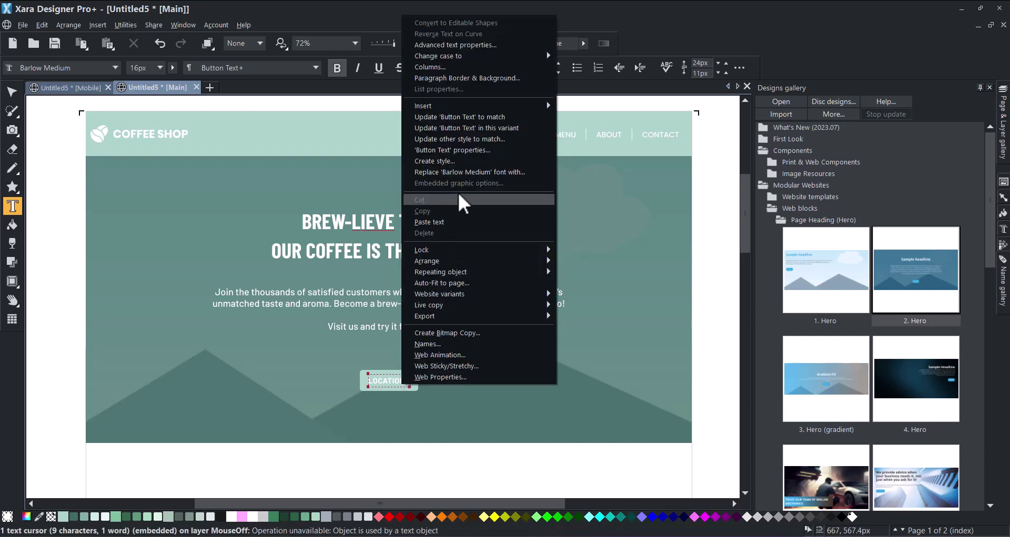
pyautogui.click(481, 128)
pyautogui.click(11, 92)
pyautogui.moveTo(429, 380); pyautogui.dragTo(457, 380)
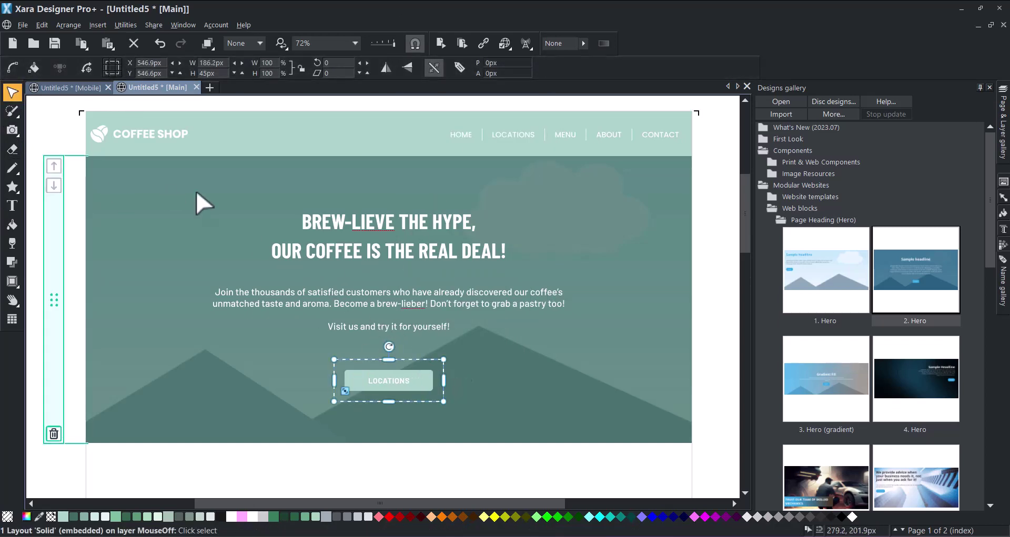
pyautogui.press('Escape')
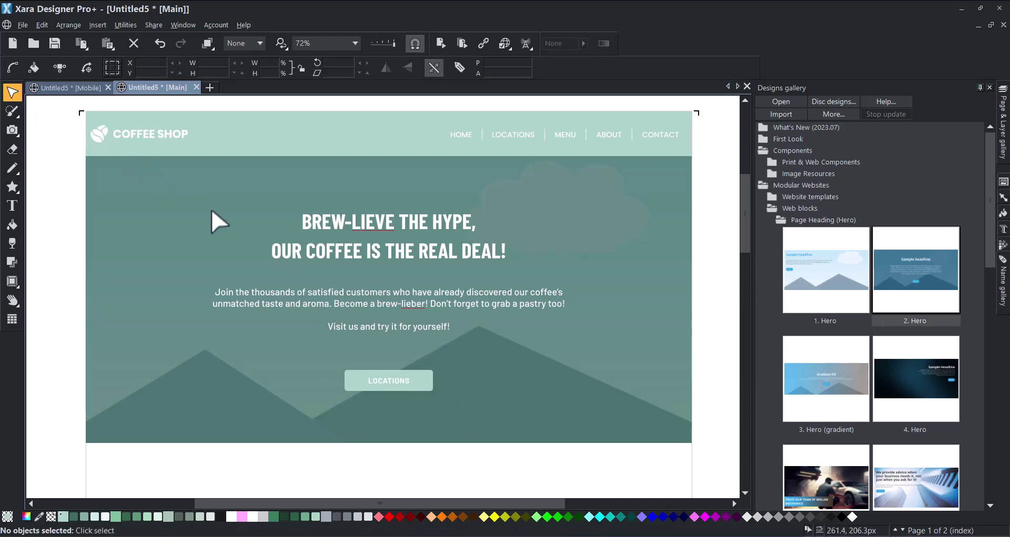
# Drag Coffee Shop Coffee.jpg from the website images folder into the hero background.
pyautogui.click(344, 484)
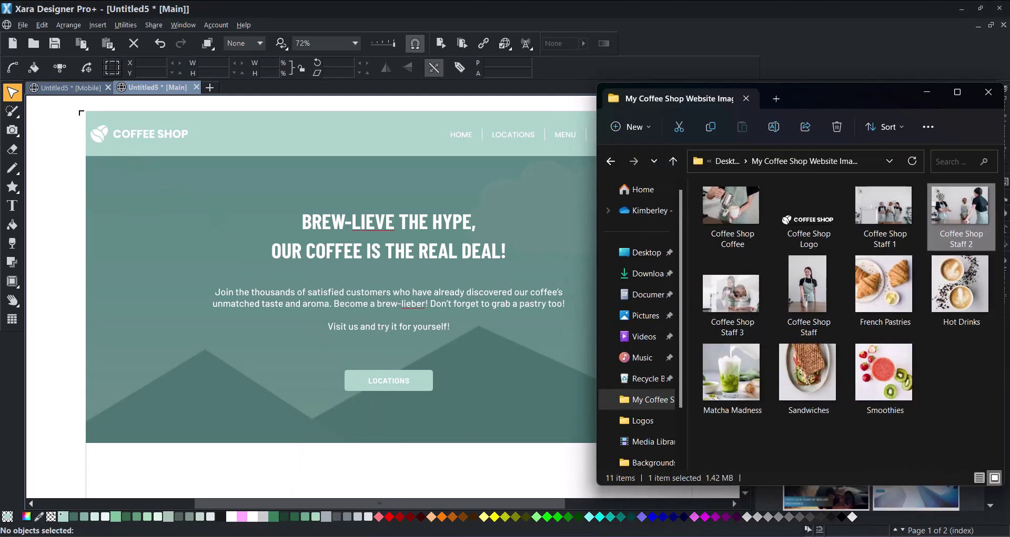
pyautogui.moveTo(725, 211); pyautogui.dragTo(136, 239)
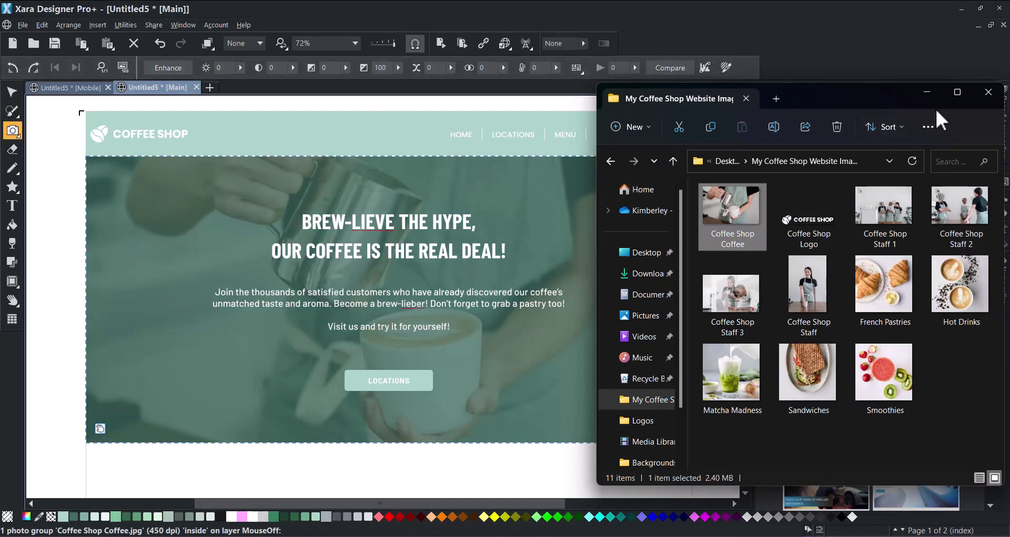
pyautogui.click(927, 91)
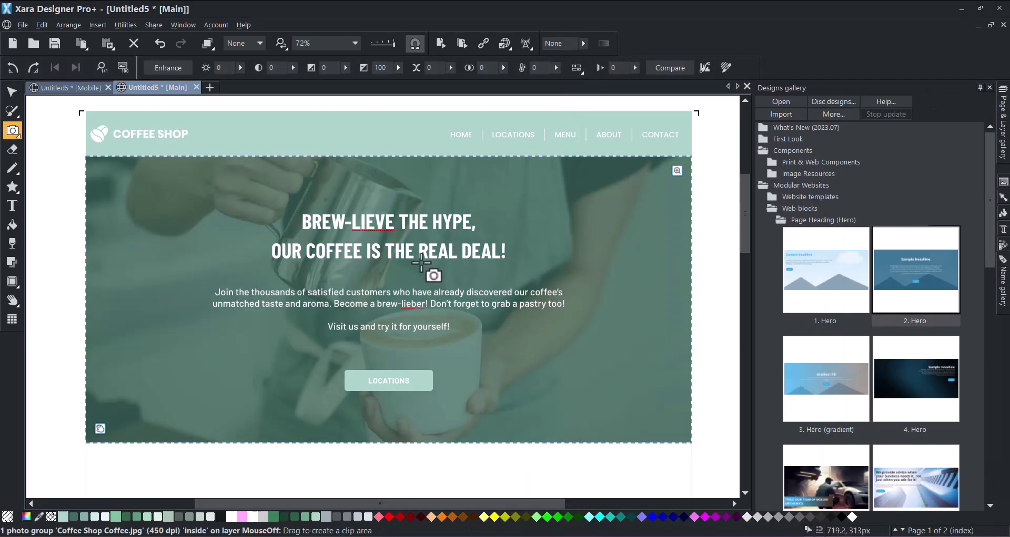
# Desaturate the T1 Darker theme colour to a lighter grey-green (#59706b).
pyautogui.rightClick(76, 518)
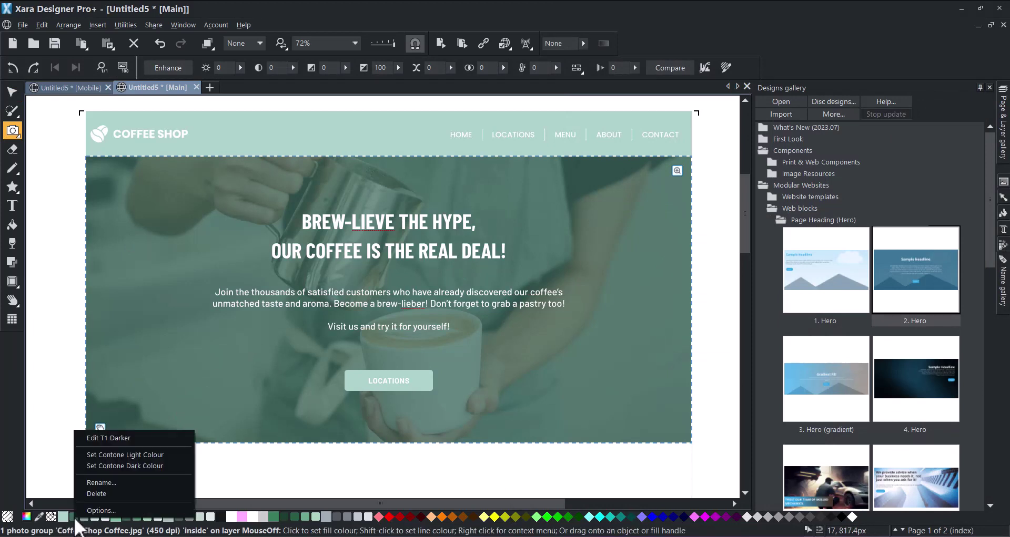
pyautogui.click(122, 437)
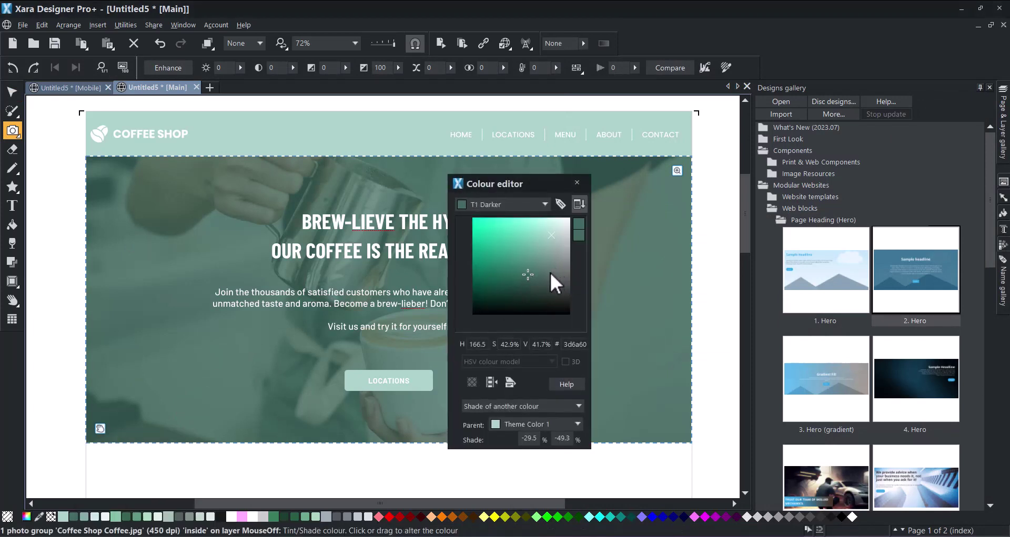
pyautogui.click(549, 273)
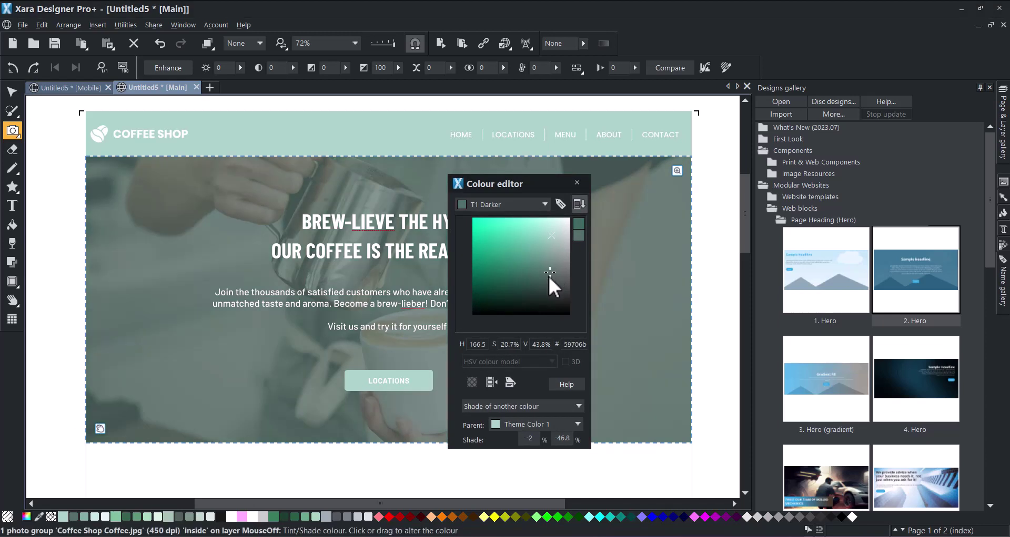
pyautogui.click(577, 182)
pyautogui.press('F2')
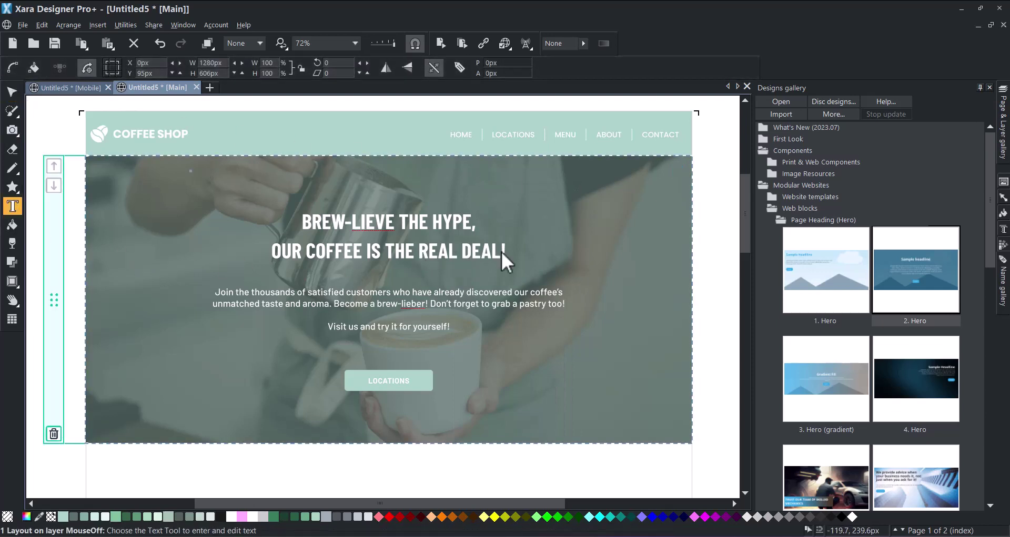
# Shorten the hero section by raising its bottom edge.
pyautogui.click(509, 249)
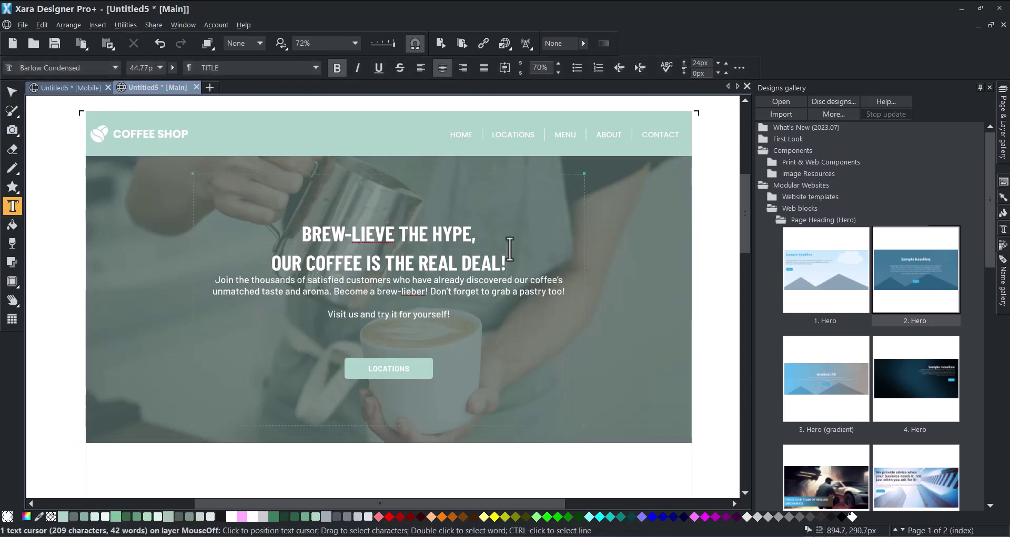
pyautogui.click(12, 93)
pyautogui.click(108, 246)
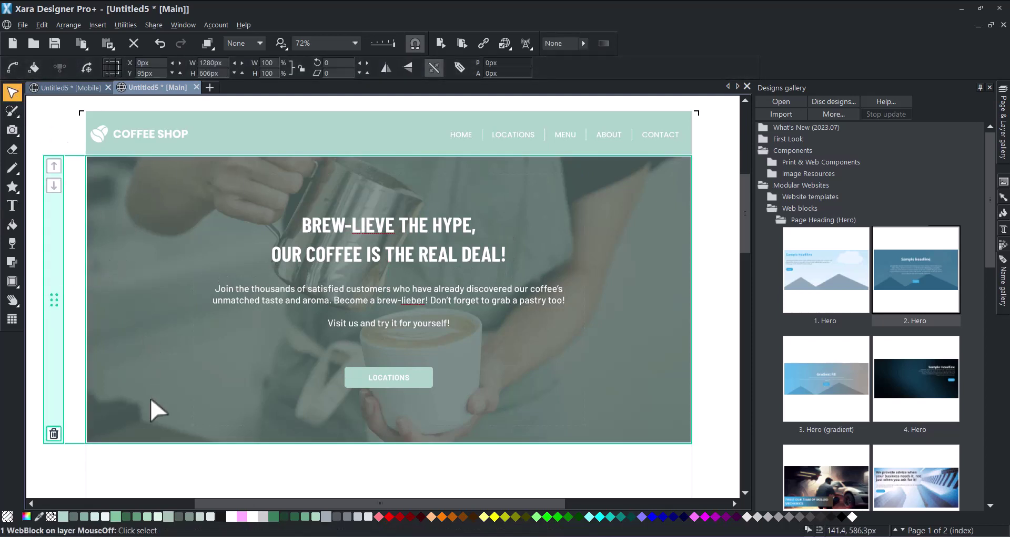
pyautogui.moveTo(137, 445); pyautogui.dragTo(135, 357)
# Shift the coffee photo upward within the hero frame.
pyautogui.click(92, 239)
pyautogui.click(12, 130)
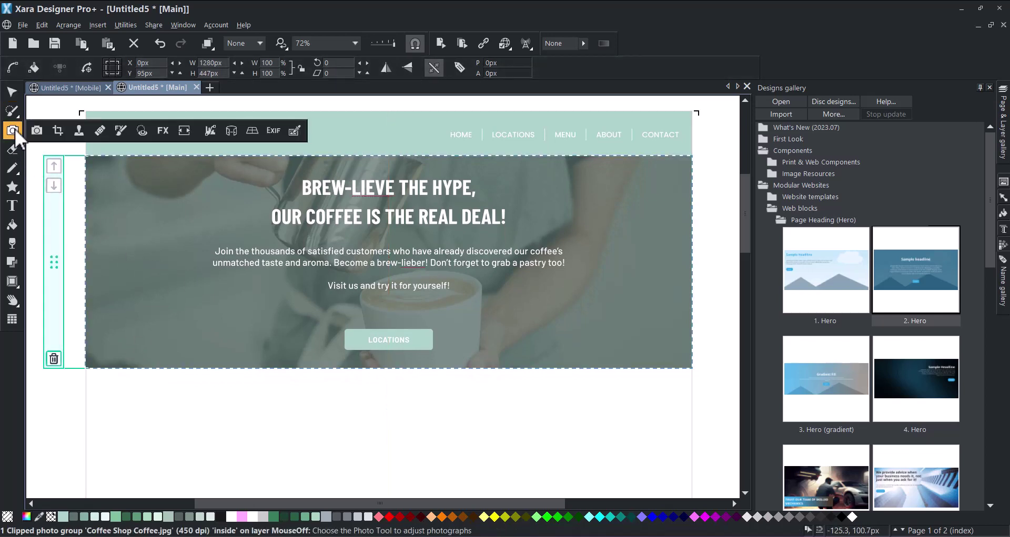
pyautogui.moveTo(97, 426); pyautogui.dragTo(96, 368)
# Move the LOCATIONS button up beneath the Visit us line.
pyautogui.click(11, 95)
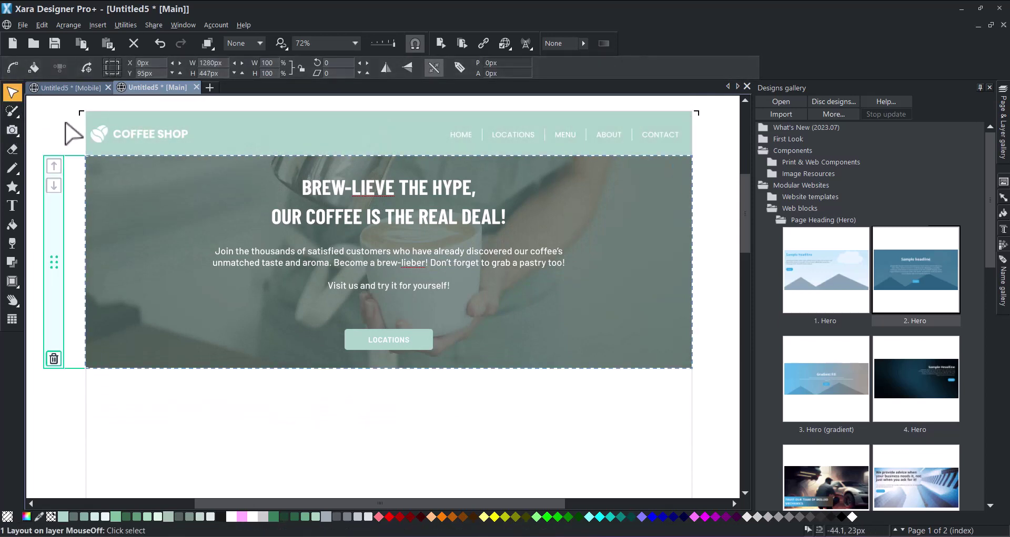
pyautogui.click(392, 342)
pyautogui.moveTo(400, 348); pyautogui.dragTo(406, 316)
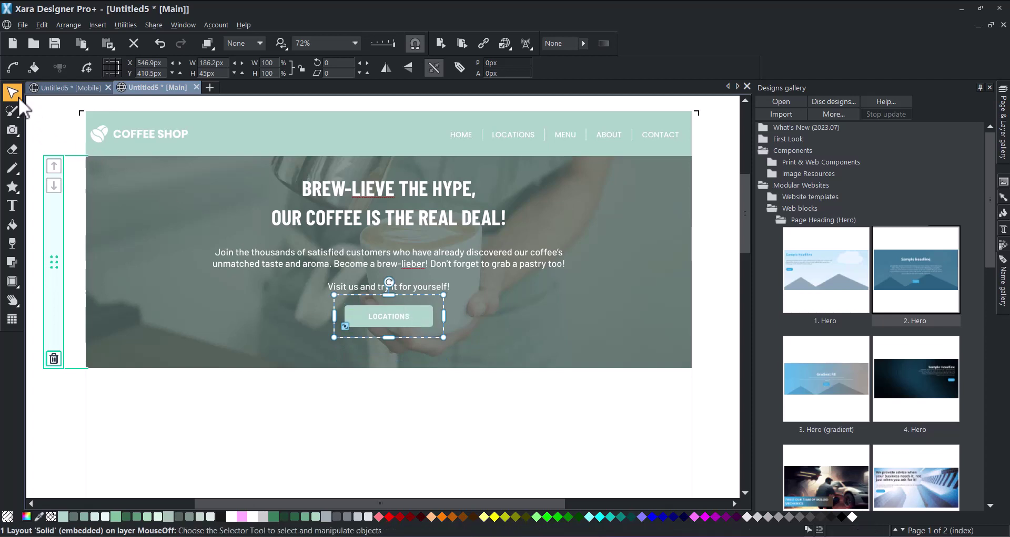
pyautogui.click(72, 134)
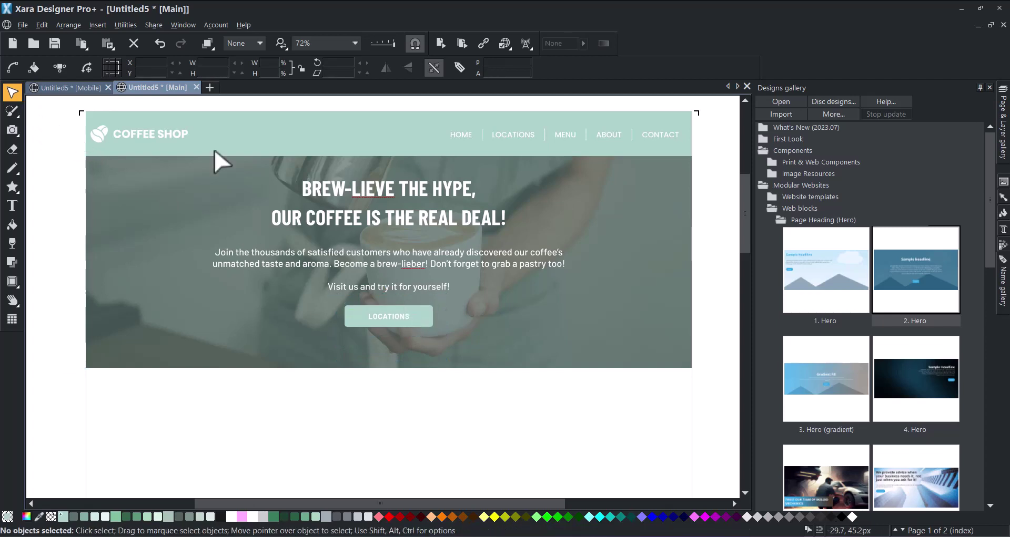
pyautogui.click(781, 219)
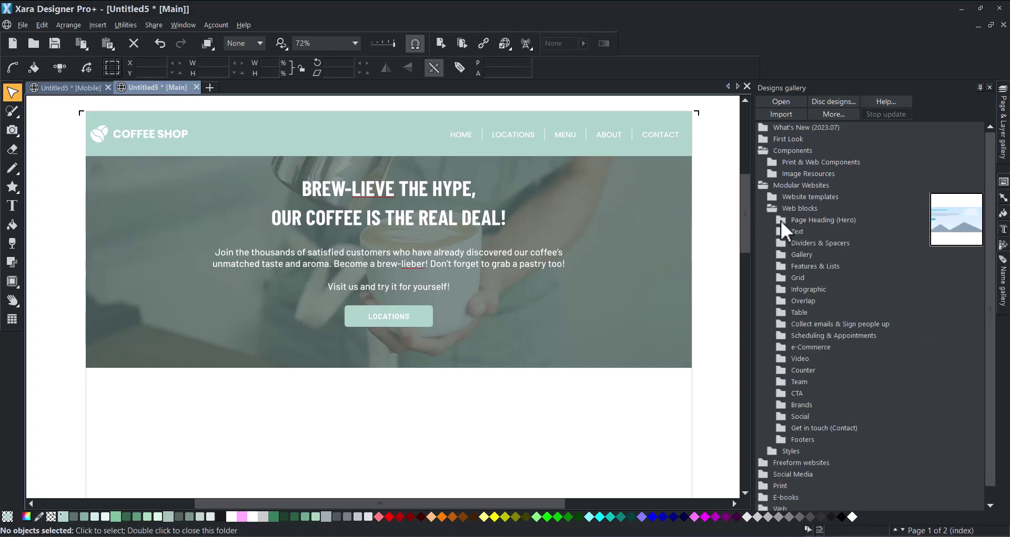
# Insert the 101 Grid (real-estate) web block below the hero.
pyautogui.click(783, 277)
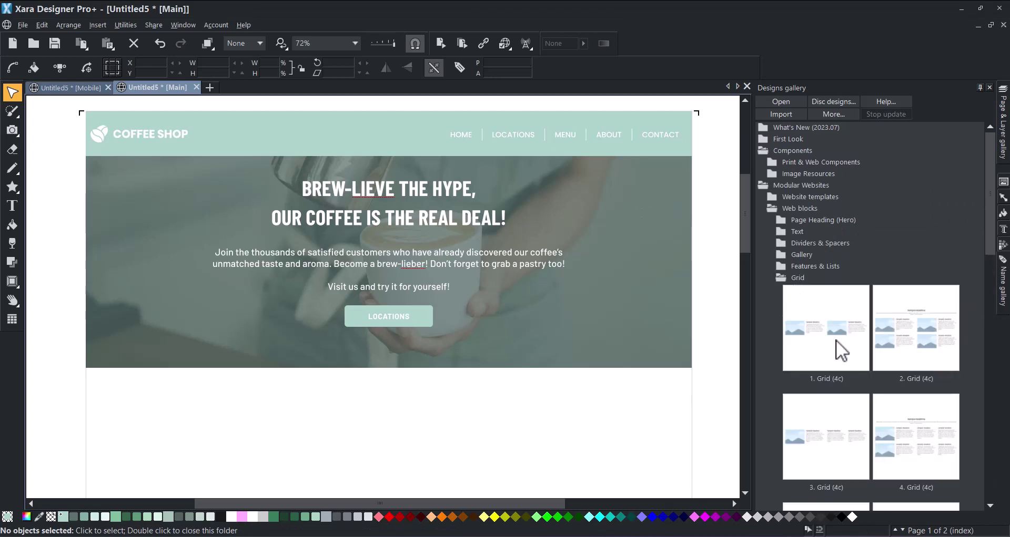
pyautogui.scroll(-7, 835, 340)
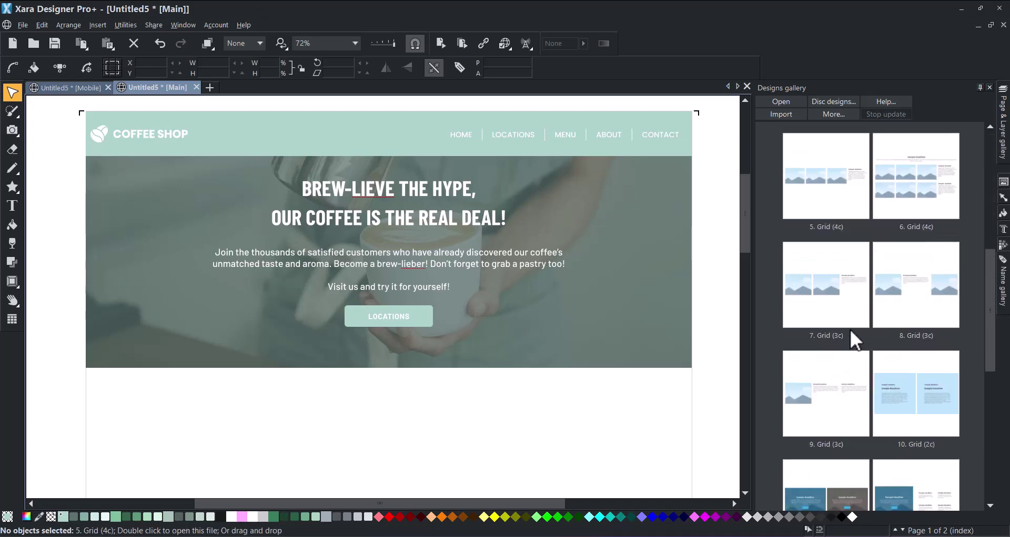
pyautogui.scroll(-4, 848, 337)
pyautogui.doubleClick(816, 377)
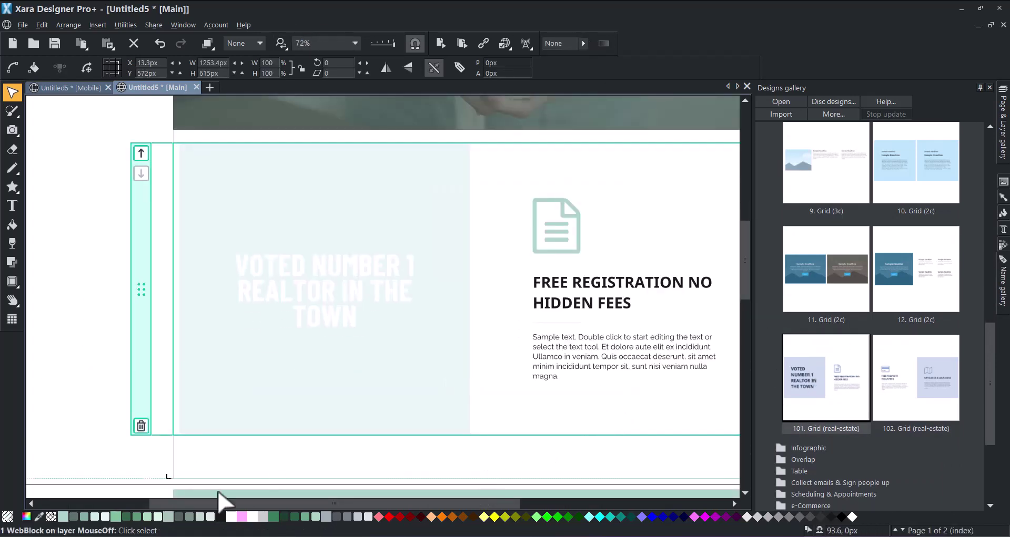
pyautogui.moveTo(309, 500); pyautogui.dragTo(346, 500)
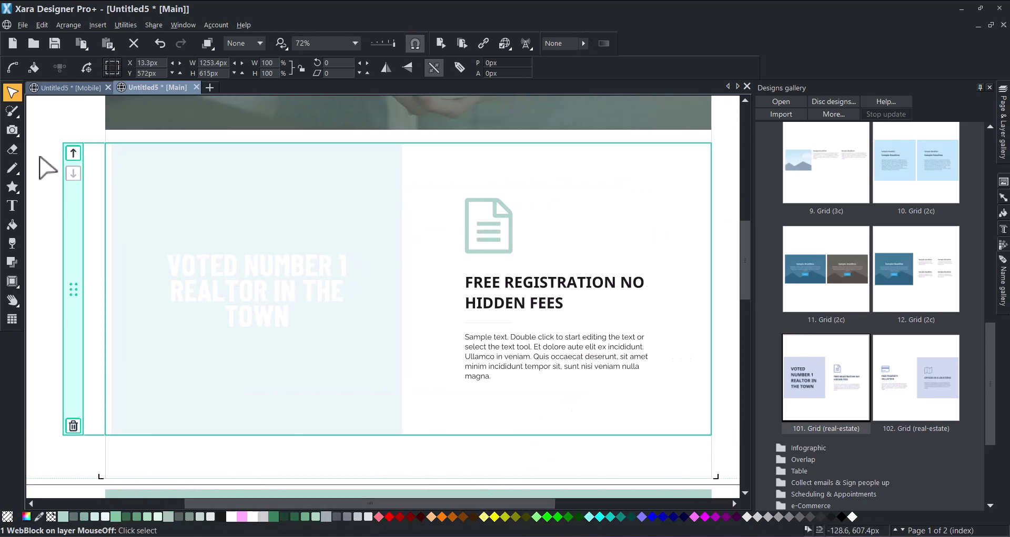
# Delete the VOTED NUMBER 1 REALTOR IN THE TOWN heading text.
pyautogui.click(286, 284)
pyautogui.hotkey('ctrl', 'a')
pyautogui.press('Delete')
pyautogui.press('Escape')
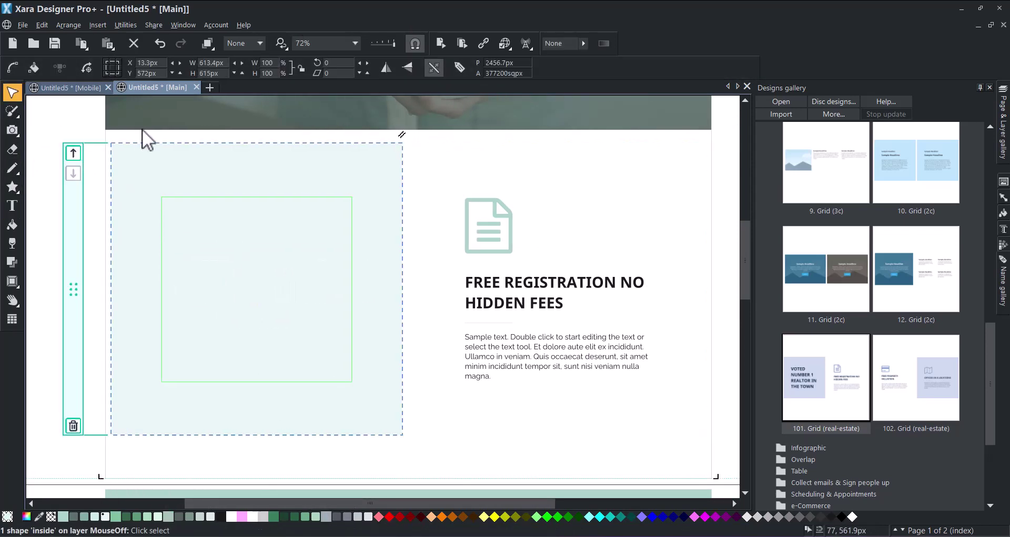
# Give the empty left panel a bitmap fill using the Coffee Shop Staff photo.
pyautogui.click(16, 228)
pyautogui.click(91, 67)
pyautogui.click(65, 159)
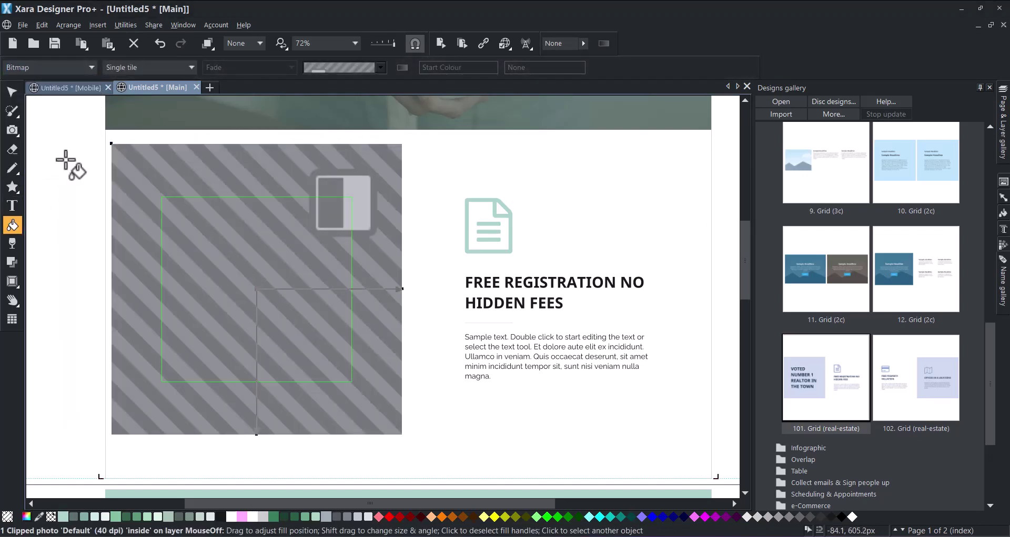
pyautogui.click(12, 95)
pyautogui.click(50, 199)
pyautogui.hotkey('alt', 'Tab')
pyautogui.moveTo(804, 291); pyautogui.dragTo(298, 289)
pyautogui.click(926, 92)
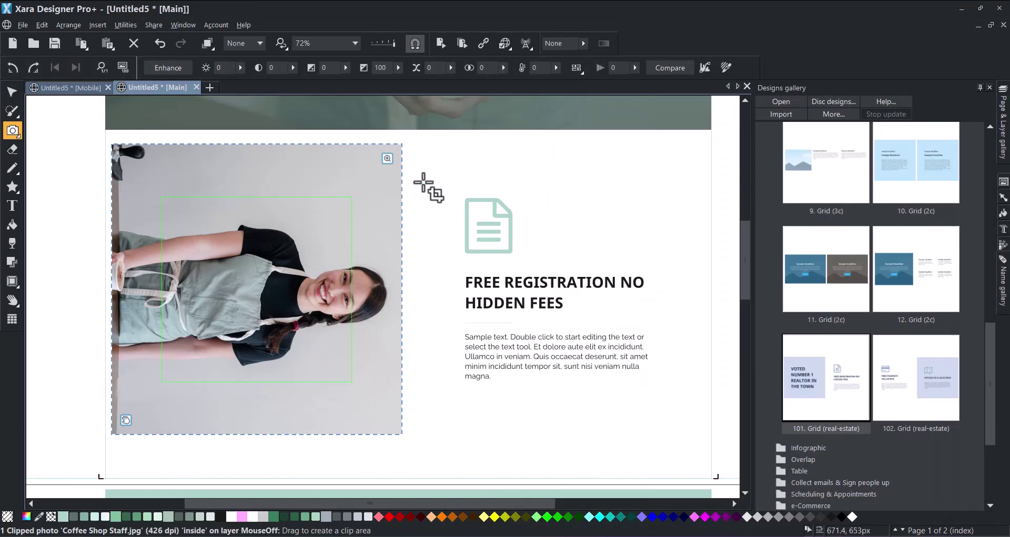
# Rotate the staff photo upright and shift it up so the cup shows.
pyautogui.moveTo(391, 165); pyautogui.dragTo(166, 198)
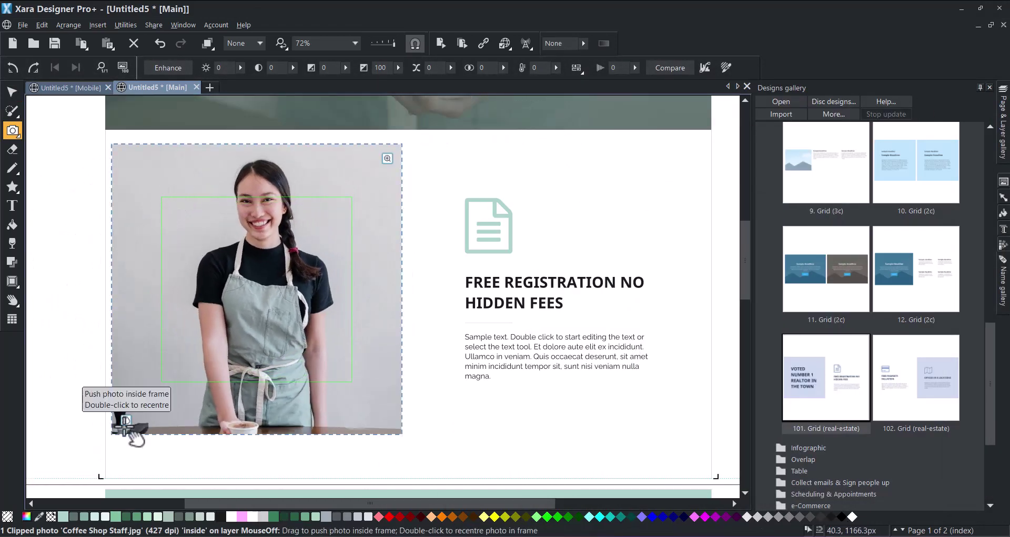
pyautogui.moveTo(131, 427); pyautogui.dragTo(132, 404)
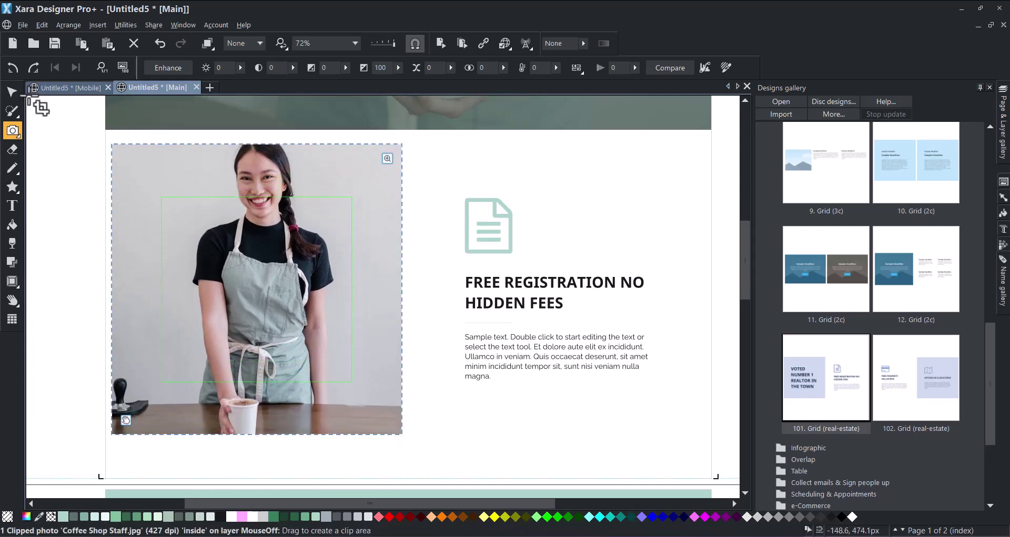
pyautogui.click(13, 93)
# Swap the placeholder document icon for the coffee-cup symbol found by searching 'coffee'.
pyautogui.click(489, 227)
pyautogui.rightClick(492, 230)
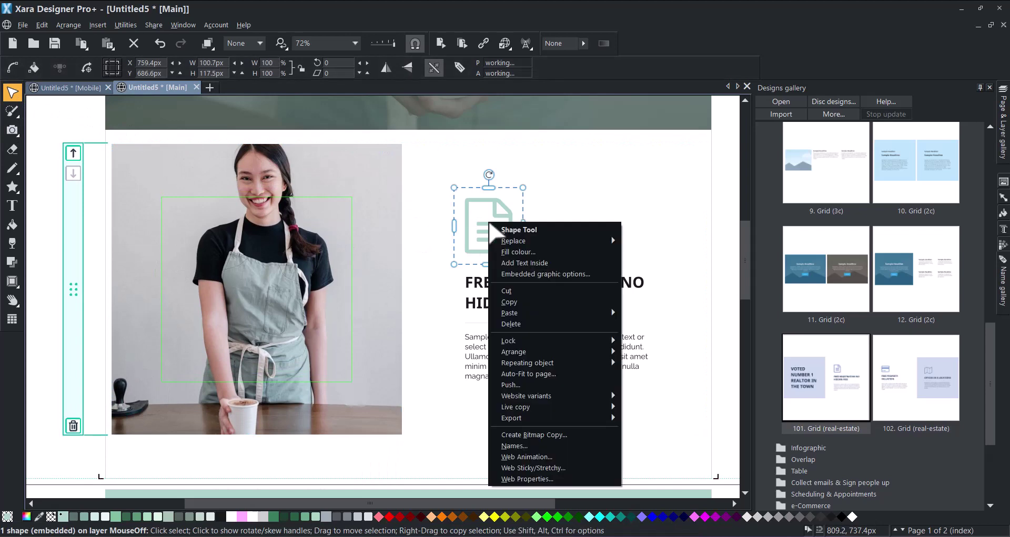
pyautogui.click(643, 241)
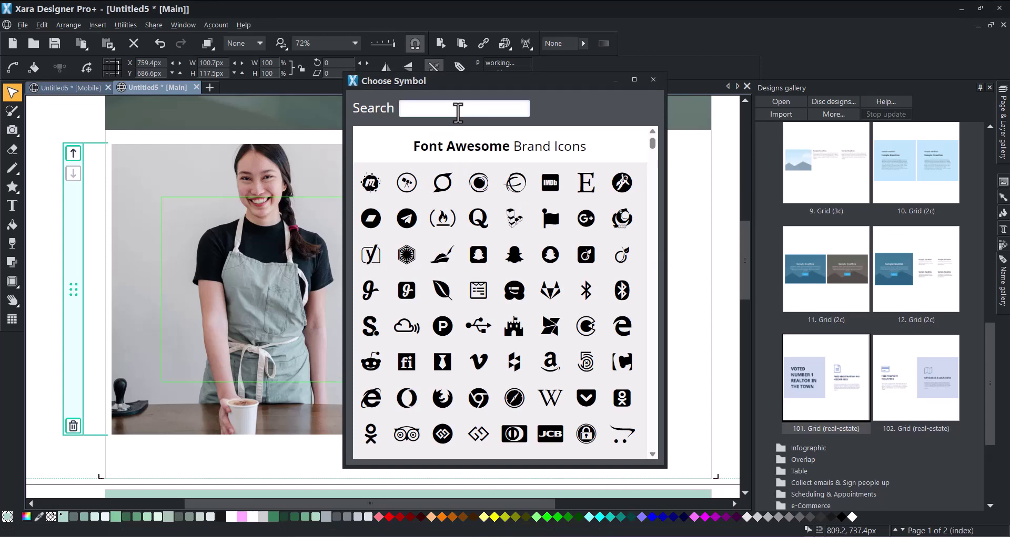
pyautogui.click(457, 112)
pyautogui.write('coffee')
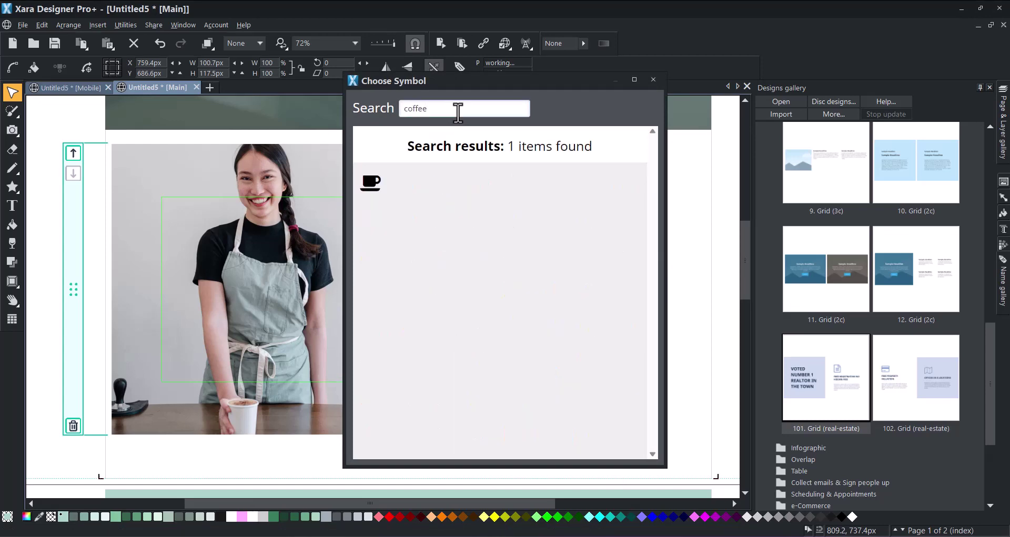
pyautogui.doubleClick(374, 191)
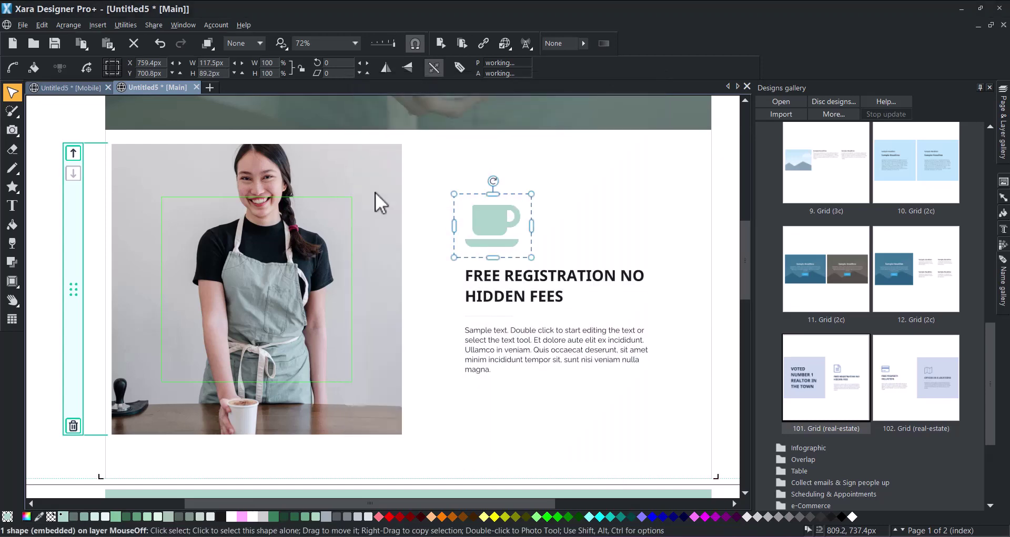
# Format the heading as Heading 2 in Barlow Condensed at 36px.
pyautogui.click(492, 276)
pyautogui.click(13, 206)
pyautogui.moveTo(565, 295); pyautogui.dragTo(451, 282)
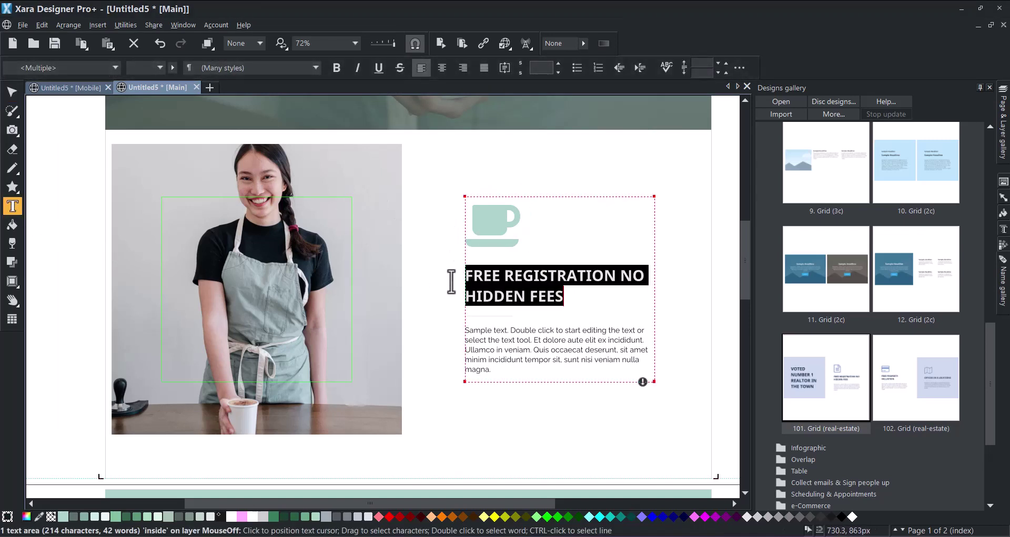
pyautogui.click(315, 67)
pyautogui.click(267, 104)
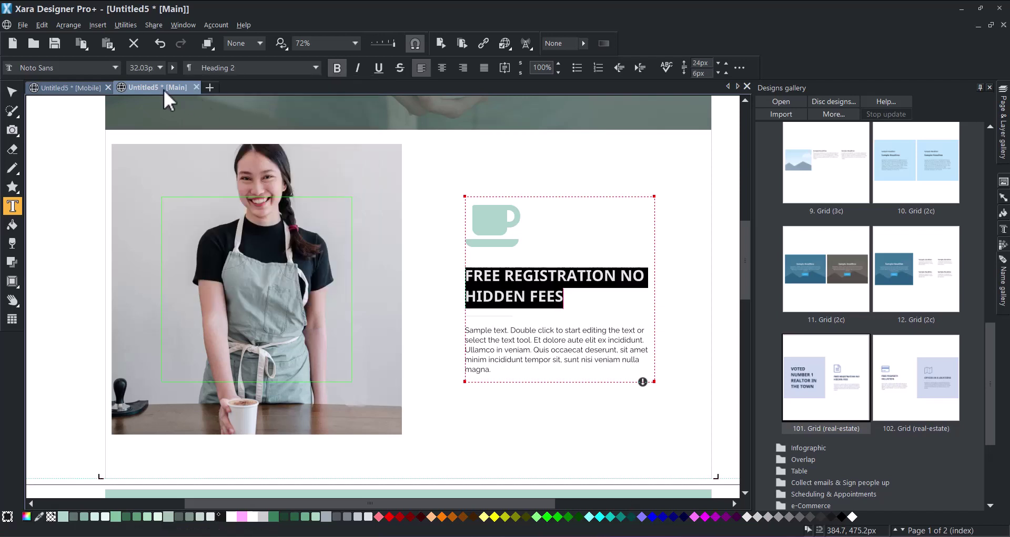
pyautogui.click(114, 68)
pyautogui.click(93, 103)
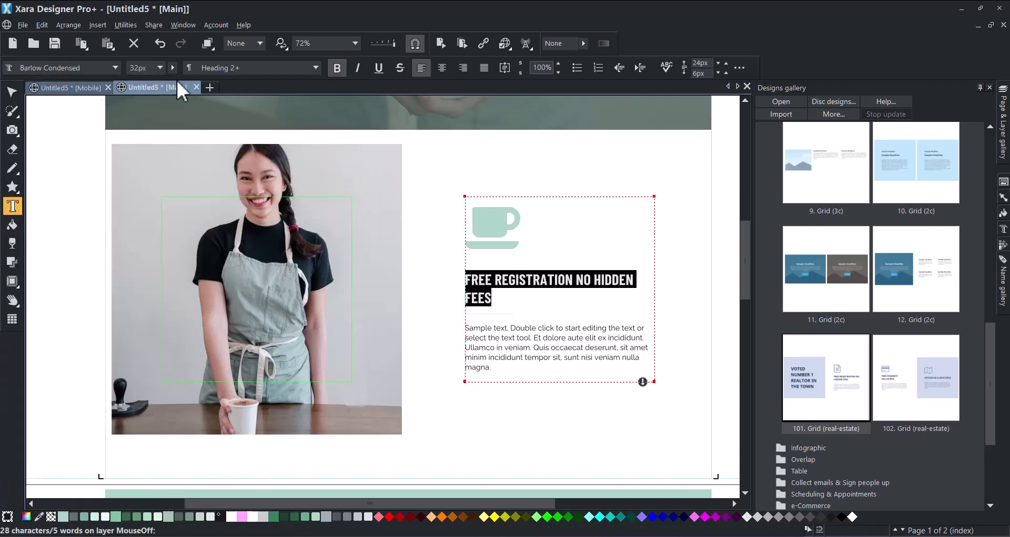
pyautogui.click(159, 66)
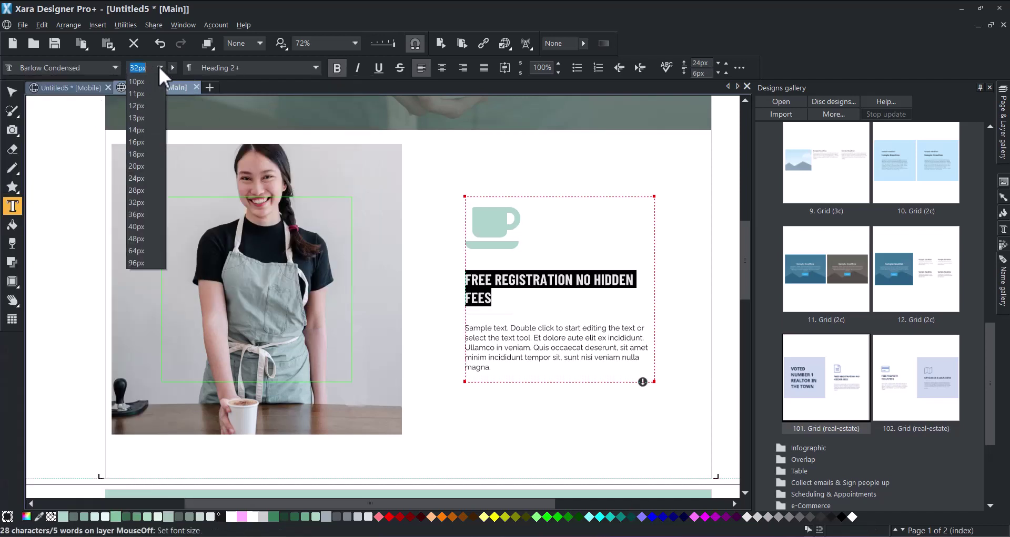
pyautogui.click(140, 210)
# Paste DISCOVER OUR MENU / TASTE THE MAGIC!, set 50% line spacing, and update Heading 2.
pyautogui.hotkey('ctrl', 'shift', 'v')
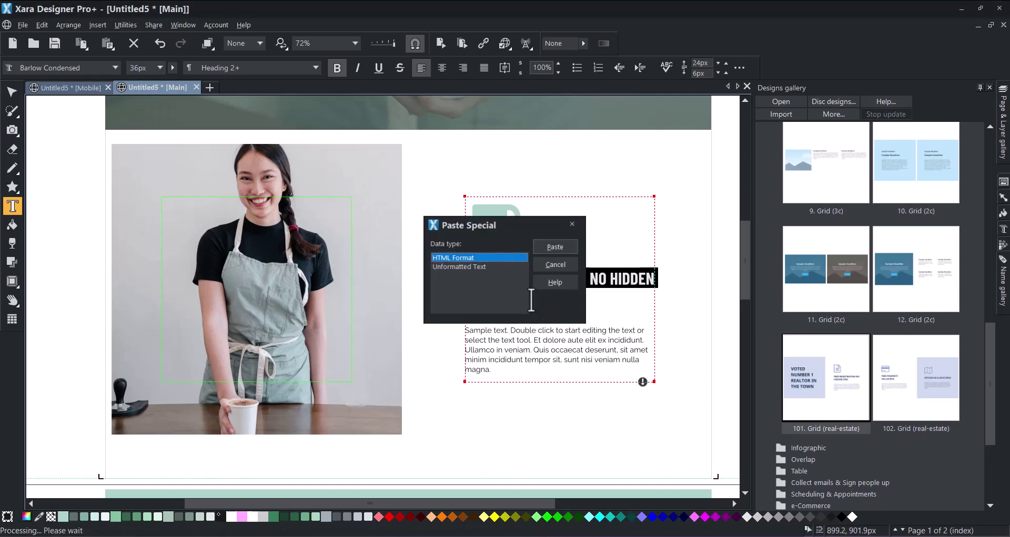
pyautogui.click(544, 252)
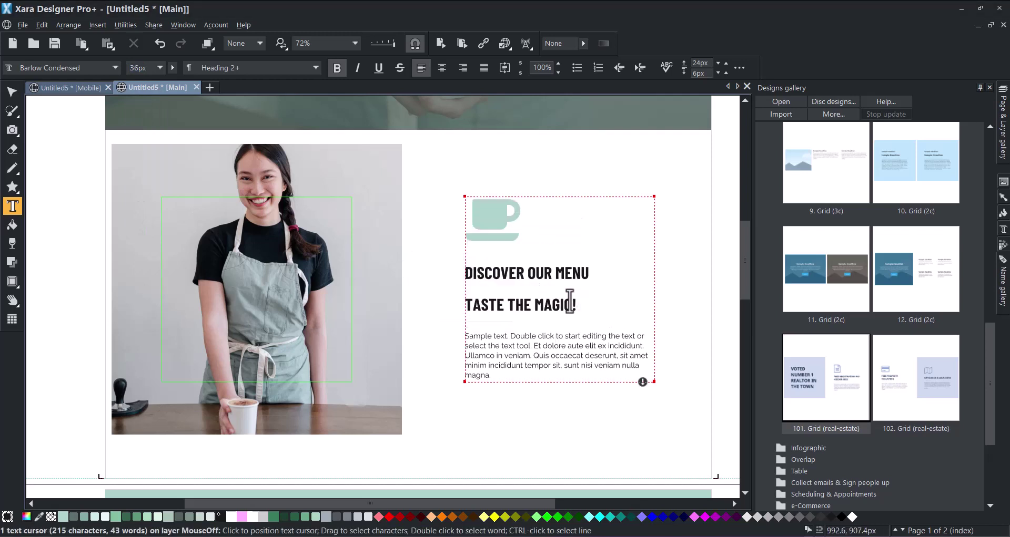
pyautogui.moveTo(542, 288); pyautogui.dragTo(465, 271)
pyautogui.click(558, 72)
pyautogui.click(558, 72)
pyautogui.click(558, 72)
pyautogui.click(558, 72)
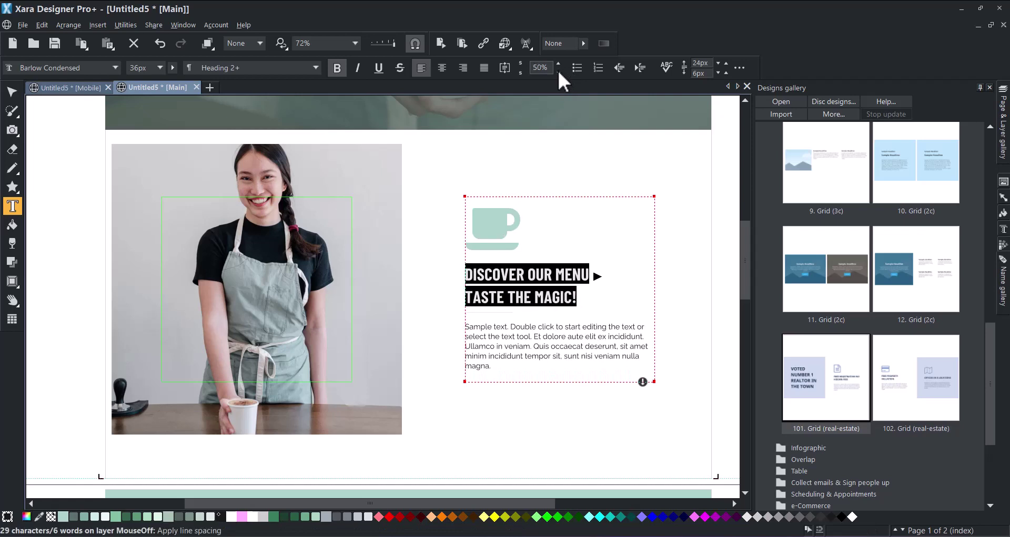
pyautogui.rightClick(565, 271)
pyautogui.click(603, 299)
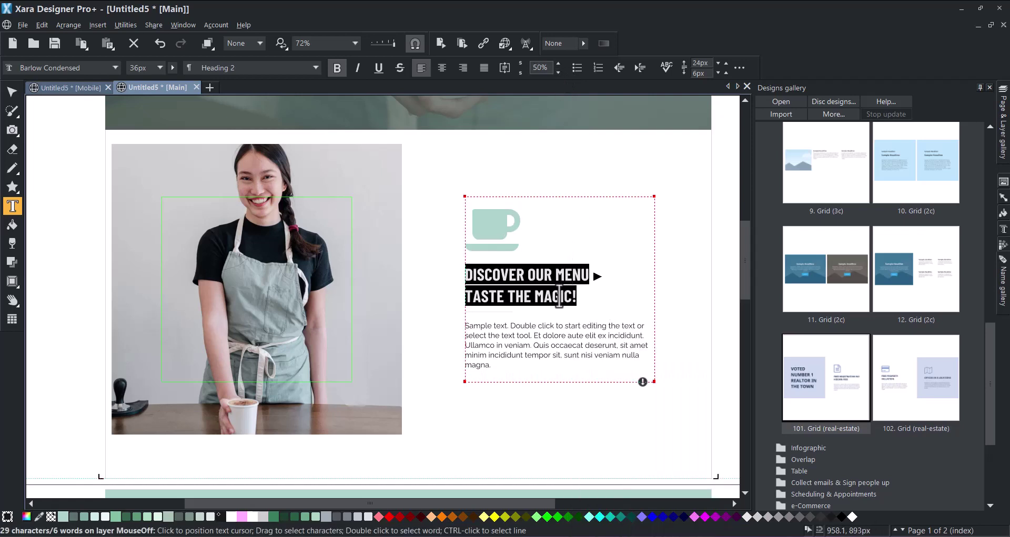
# Set the body paragraph to Normal text, 17px Barlow Medium, and paste the menu description.
pyautogui.tripleClick(500, 356)
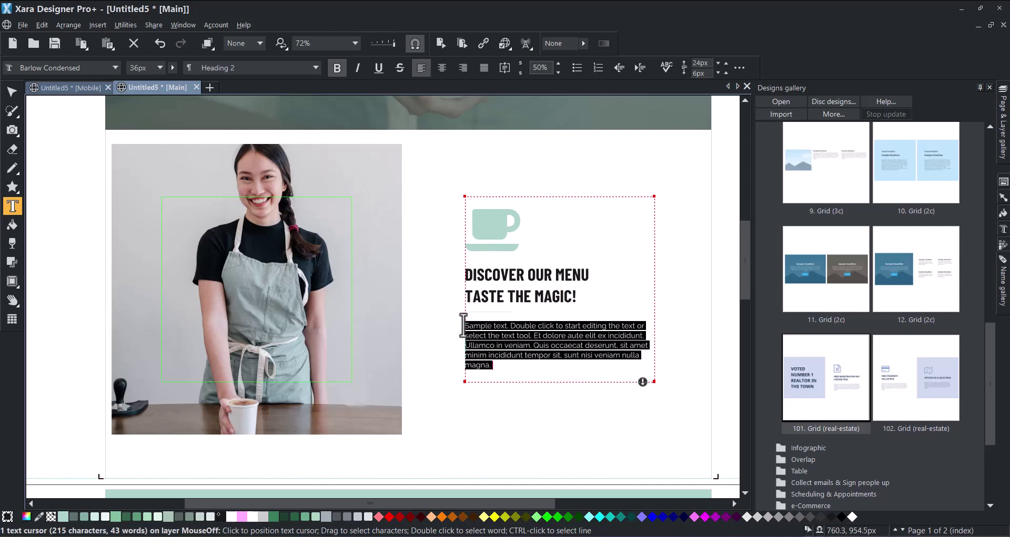
pyautogui.click(314, 63)
pyautogui.click(276, 139)
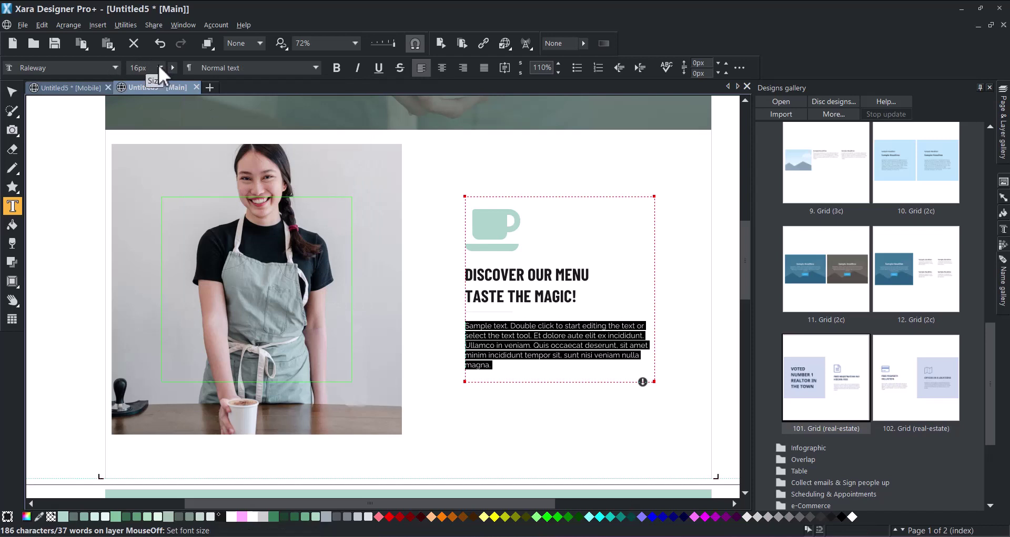
pyautogui.click(139, 68)
pyautogui.press('Return')
pyautogui.click(117, 68)
pyautogui.click(112, 95)
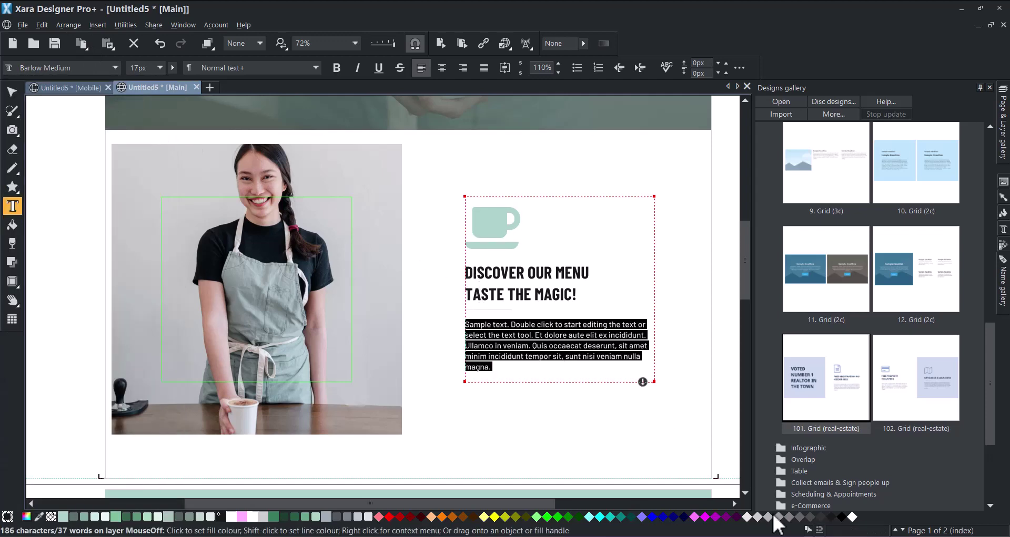
pyautogui.hotkey('ctrl', 'shift', 'v')
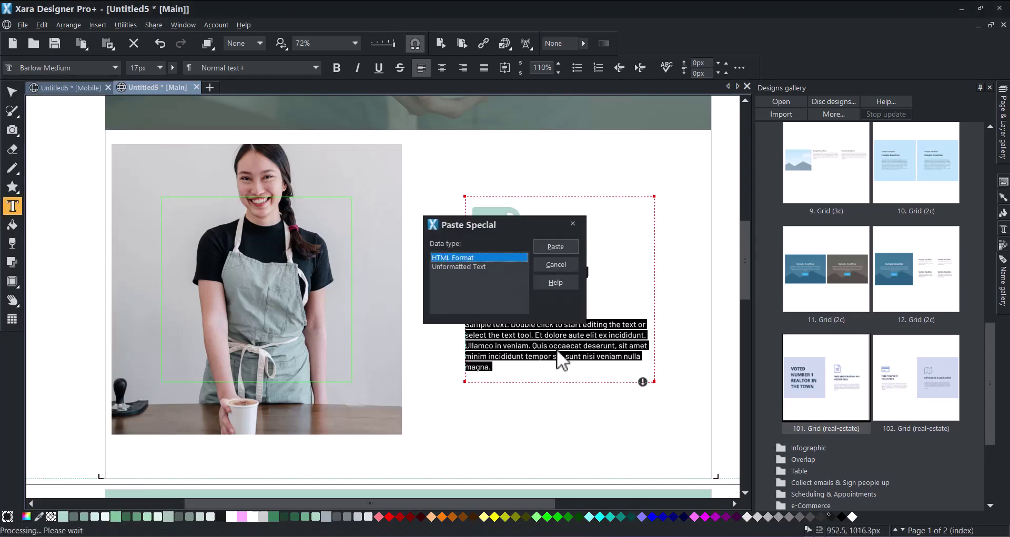
# Update the Normal text style to match the pasted coffee-menu paragraphs.
pyautogui.click(555, 248)
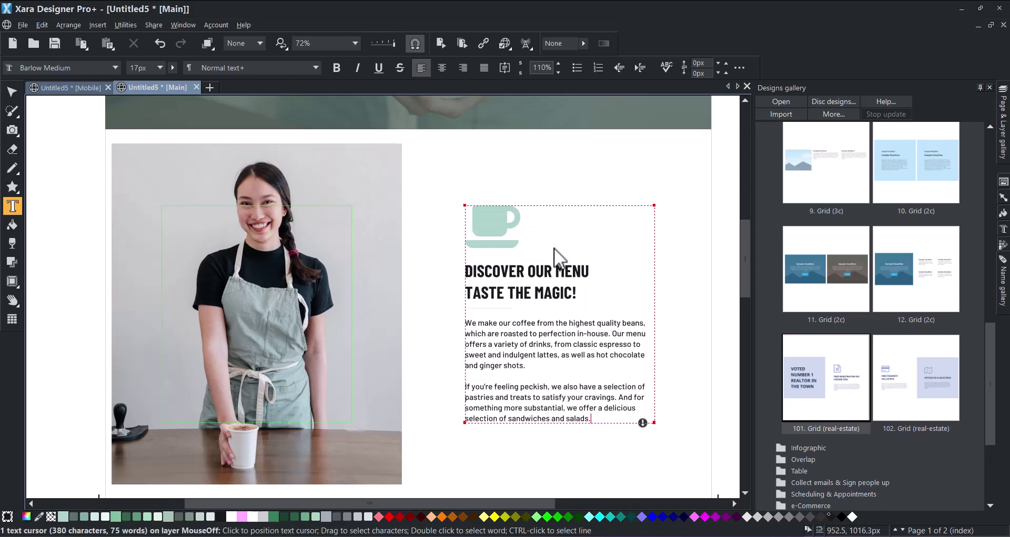
pyautogui.moveTo(590, 419); pyautogui.dragTo(465, 322)
pyautogui.rightClick(524, 334)
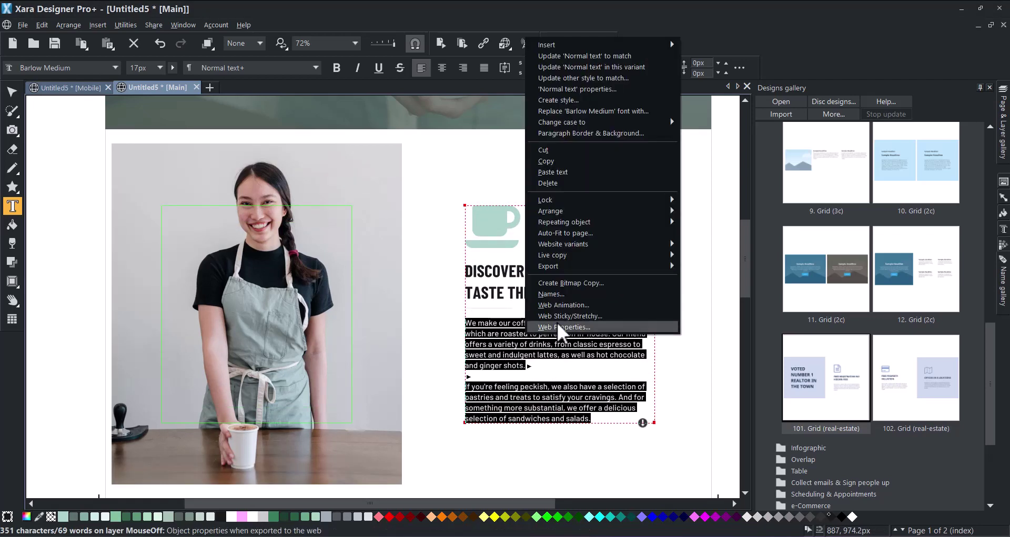
pyautogui.click(626, 66)
pyautogui.click(544, 363)
# Raise the top of the menu text block beside the staff photo.
pyautogui.click(13, 95)
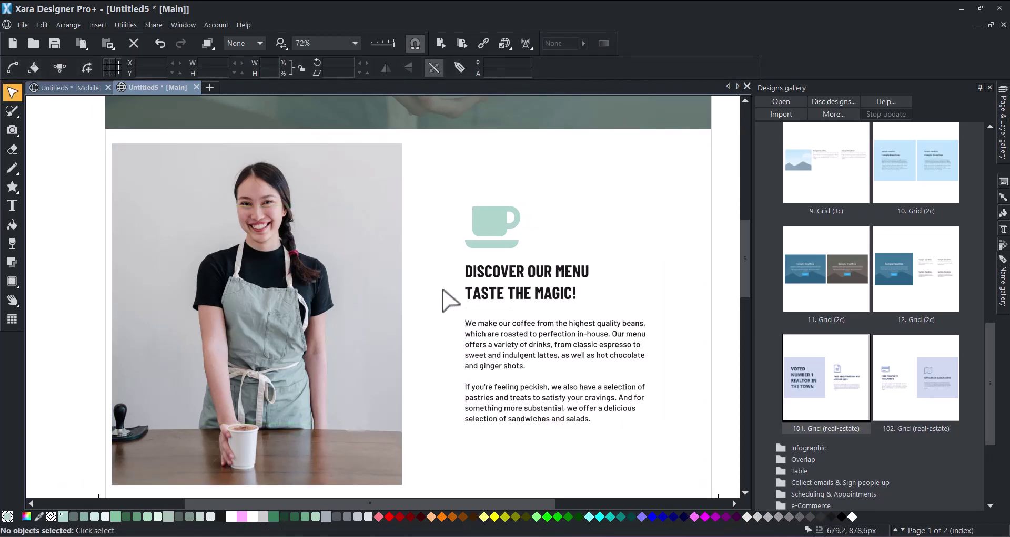
pyautogui.click(549, 299)
pyautogui.click(10, 210)
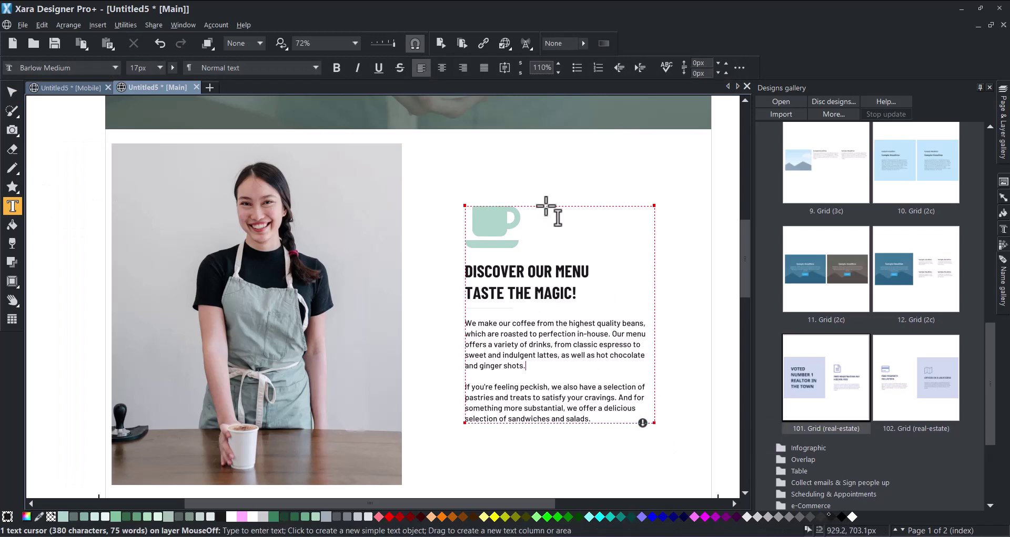
pyautogui.moveTo(655, 206); pyautogui.dragTo(651, 164)
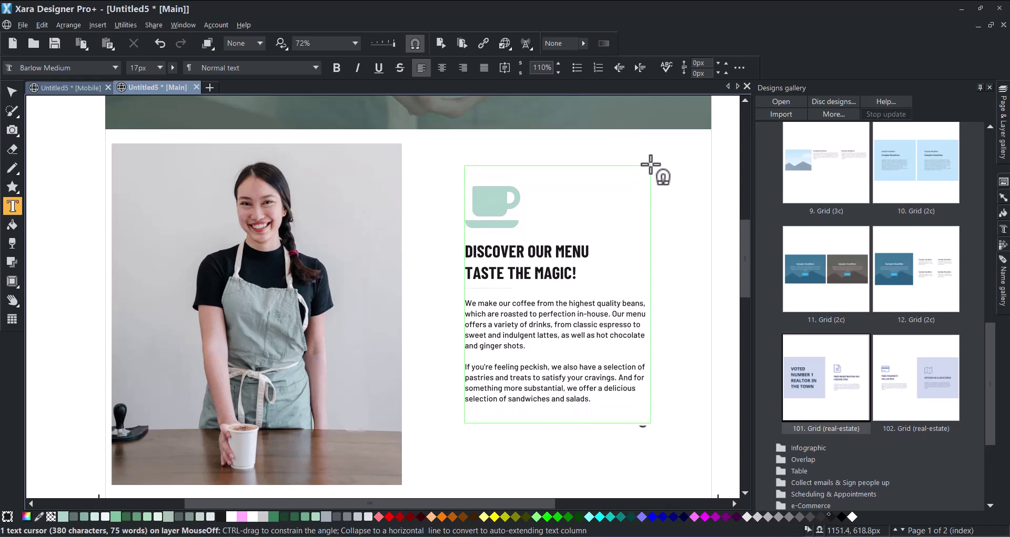
# Place a Solid rounded button from Print & Web Components beside the heading.
pyautogui.click(14, 93)
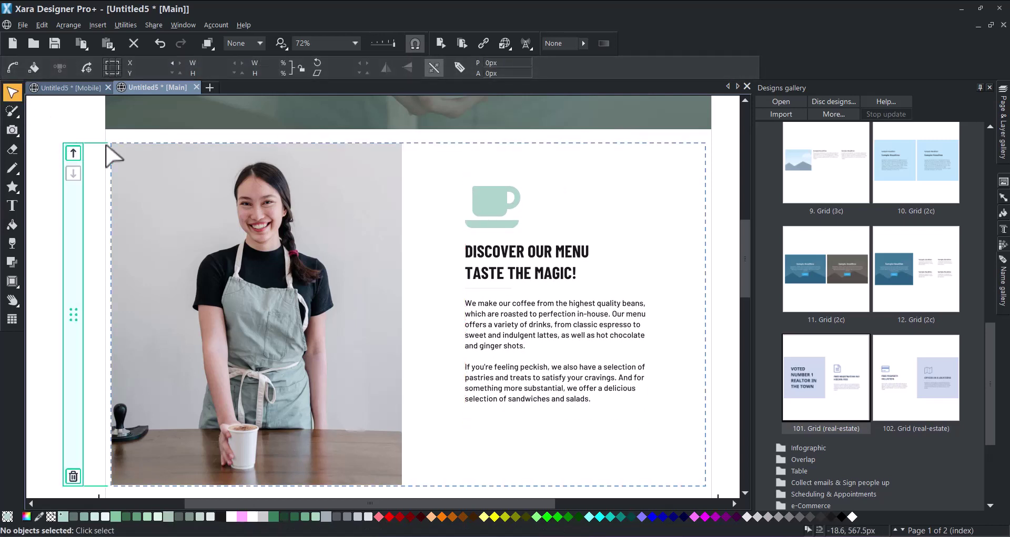
pyautogui.scroll(10, 830, 326)
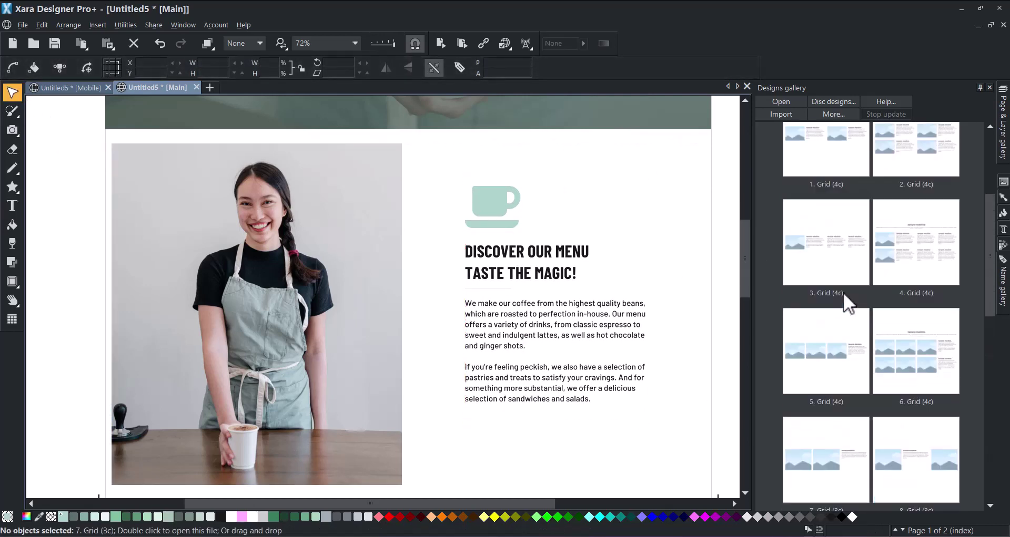
pyautogui.scroll(5, 841, 289)
pyautogui.click(787, 258)
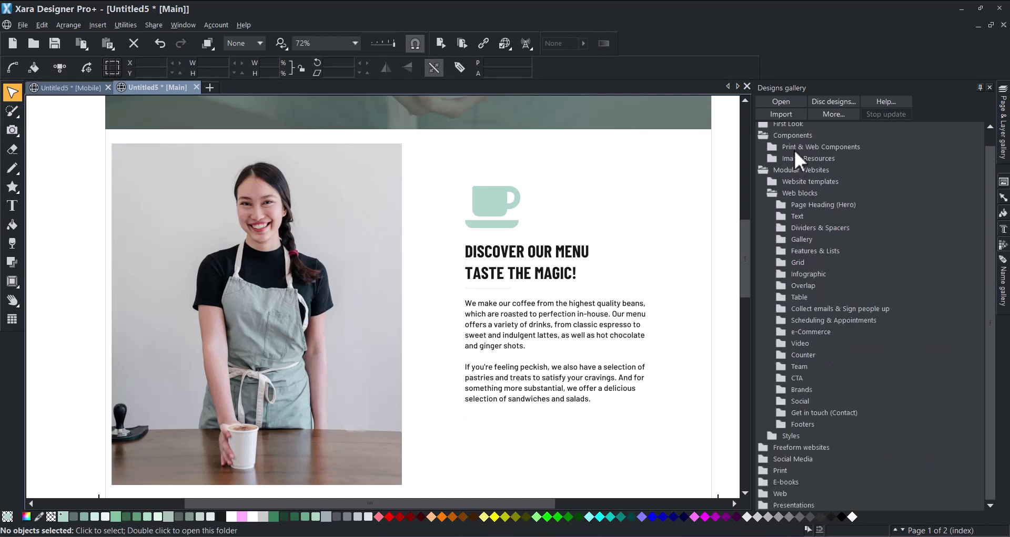
pyautogui.scroll(2, 793, 148)
pyautogui.click(772, 163)
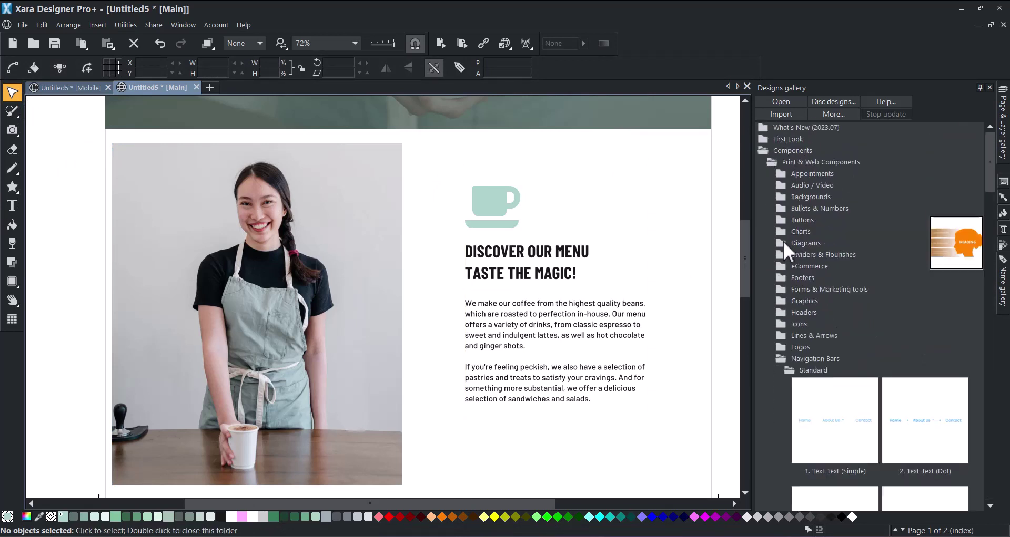
pyautogui.click(781, 219)
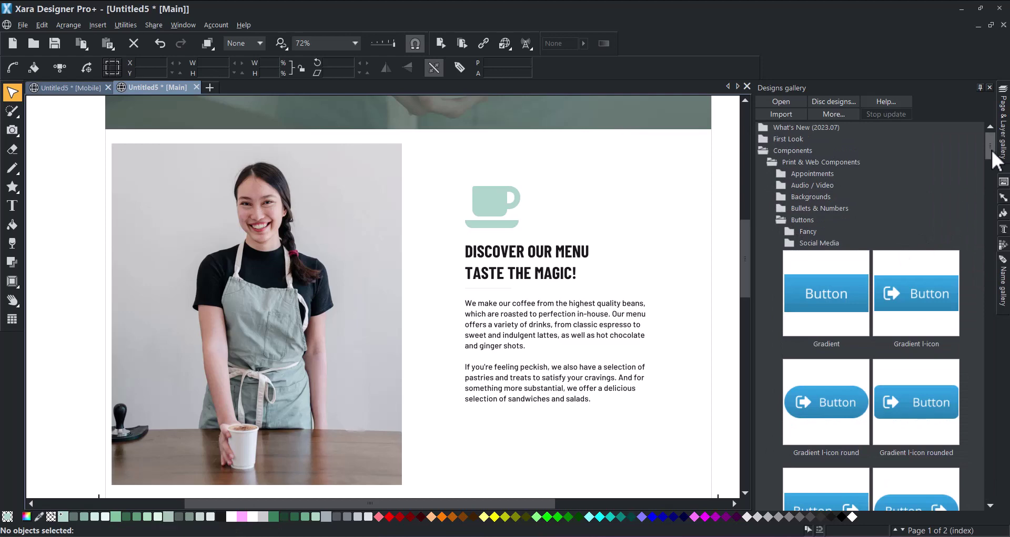
pyautogui.moveTo(992, 151); pyautogui.dragTo(991, 311)
pyautogui.moveTo(843, 350); pyautogui.dragTo(676, 279)
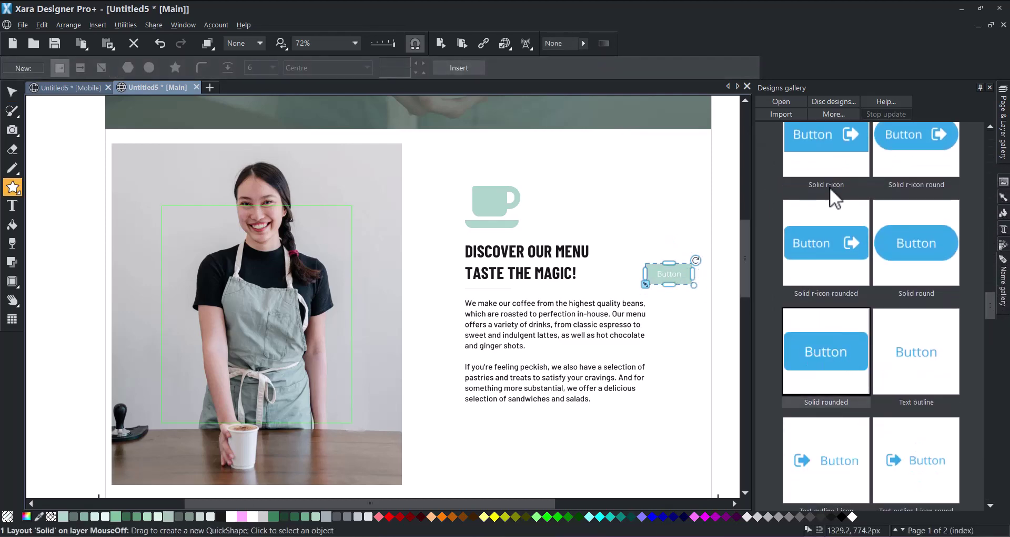
pyautogui.scroll(10, 982, 290)
pyautogui.click(897, 159)
pyautogui.click(780, 289)
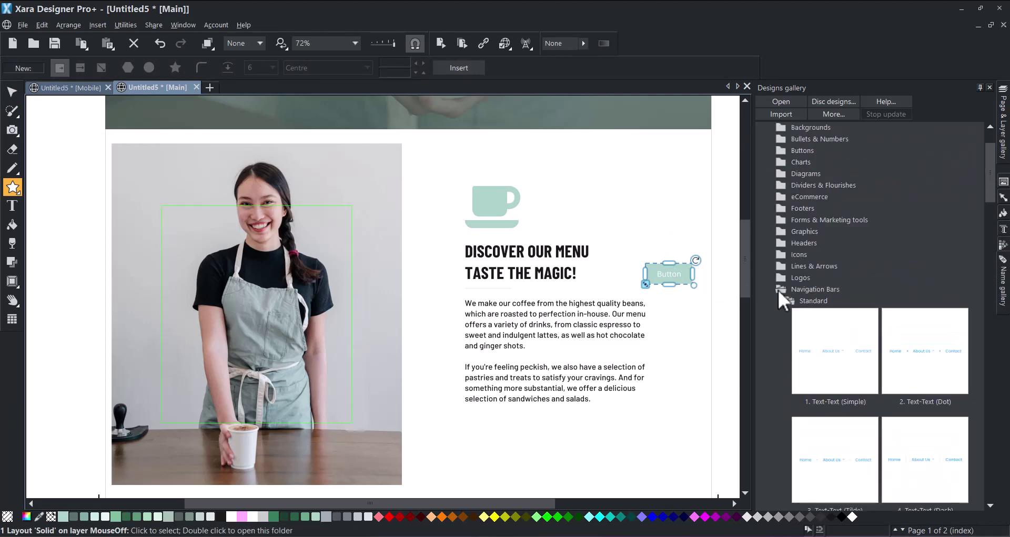
pyautogui.click(766, 154)
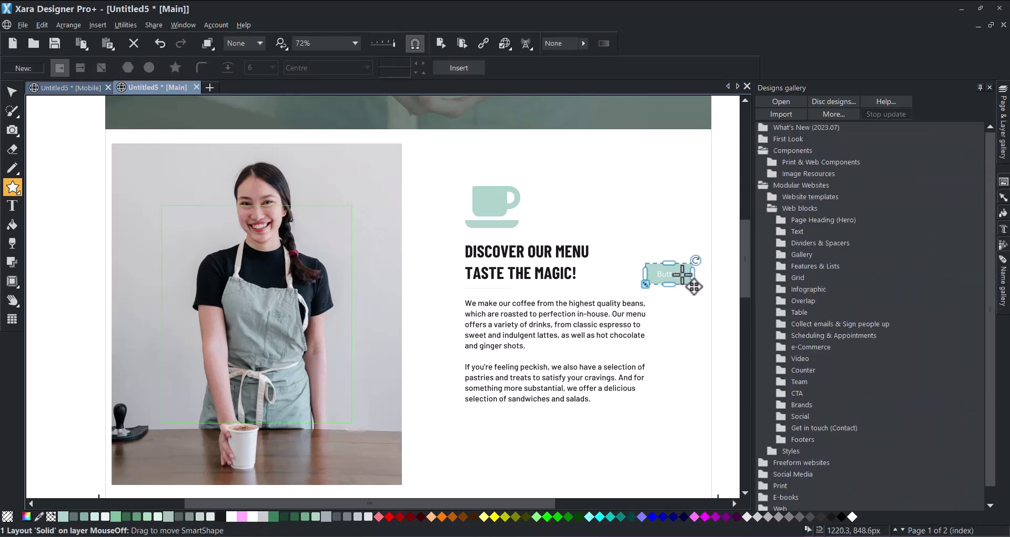
# Relabel the button SEE OUR MENU in Button Text style and move it below the paragraphs.
pyautogui.click(12, 209)
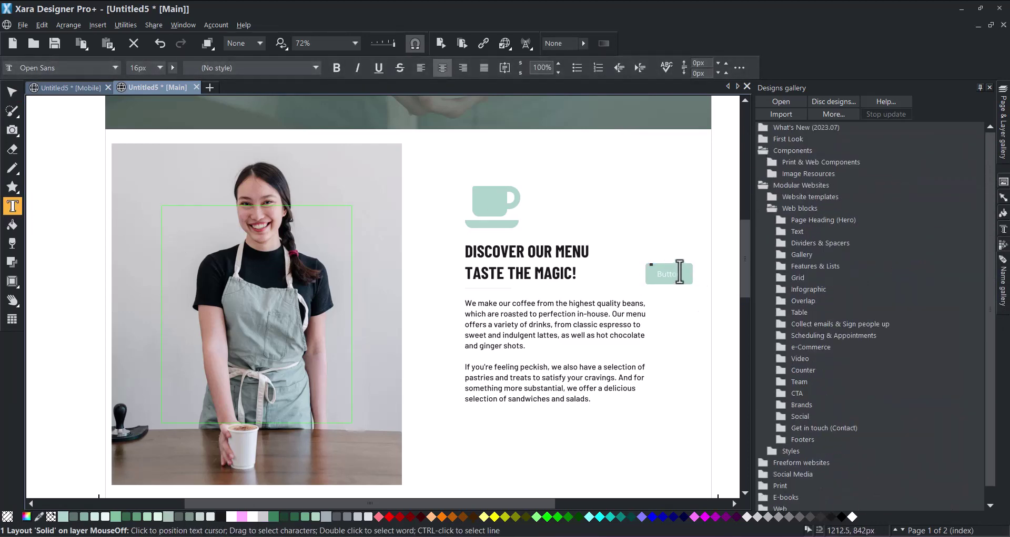
pyautogui.click(678, 273)
pyautogui.hotkey('ctrl', 'a')
pyautogui.write('S')
pyautogui.press('BackSpace')
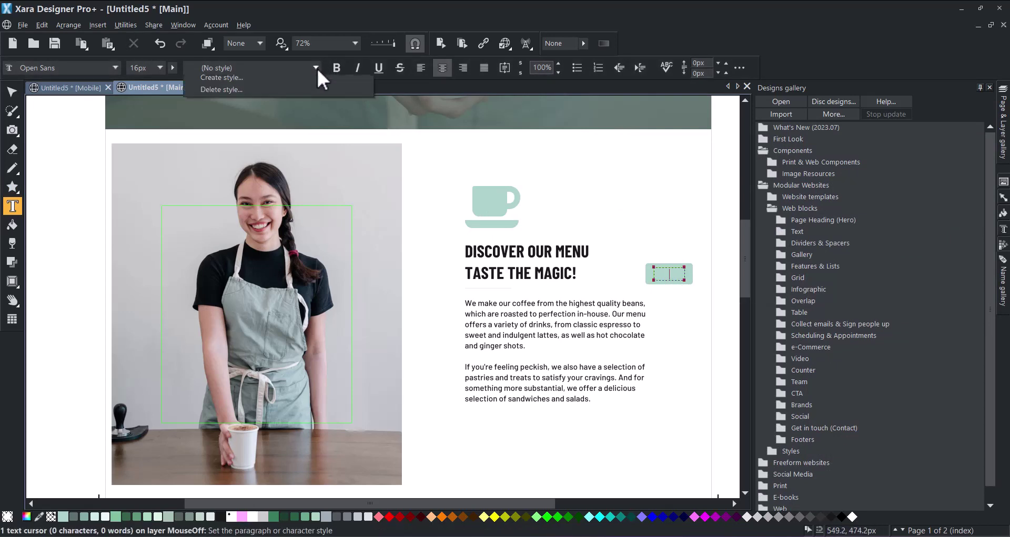
pyautogui.click(315, 68)
pyautogui.click(288, 84)
pyautogui.write('SEE O')
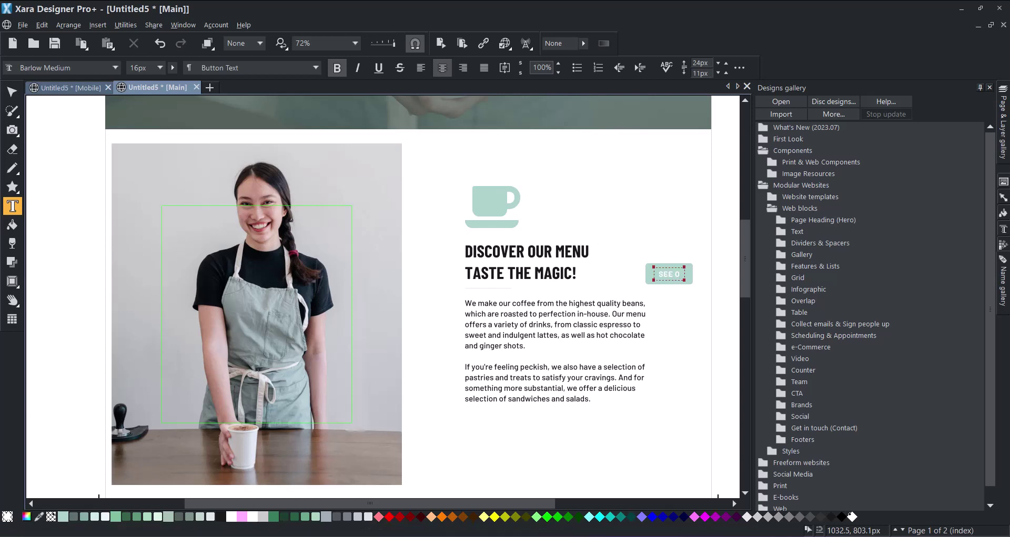
pyautogui.write('UR MENU')
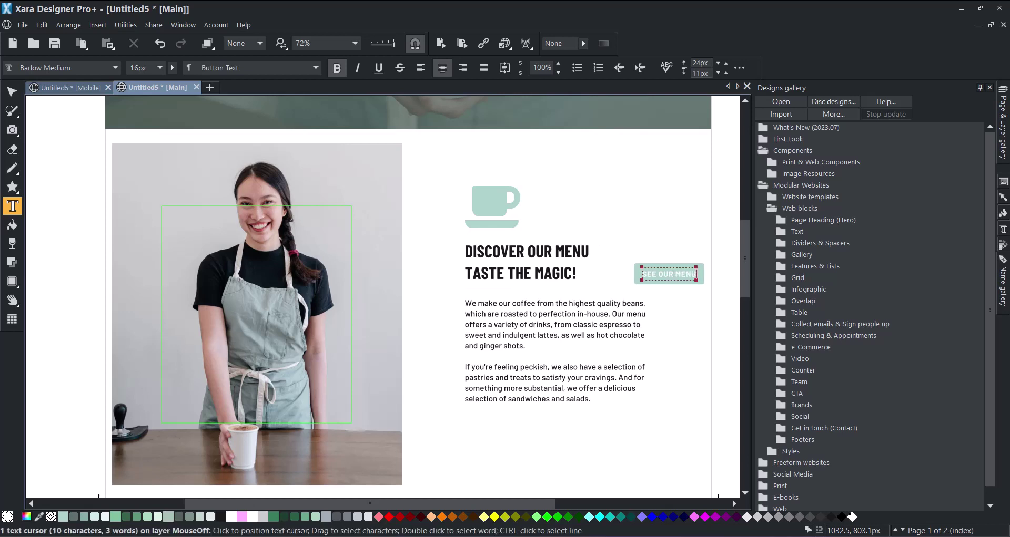
pyautogui.click(12, 92)
pyautogui.moveTo(692, 281); pyautogui.dragTo(595, 435)
# Group the SEE OUR MENU button into the menu web block using Arrange menu commands.
pyautogui.click(728, 277)
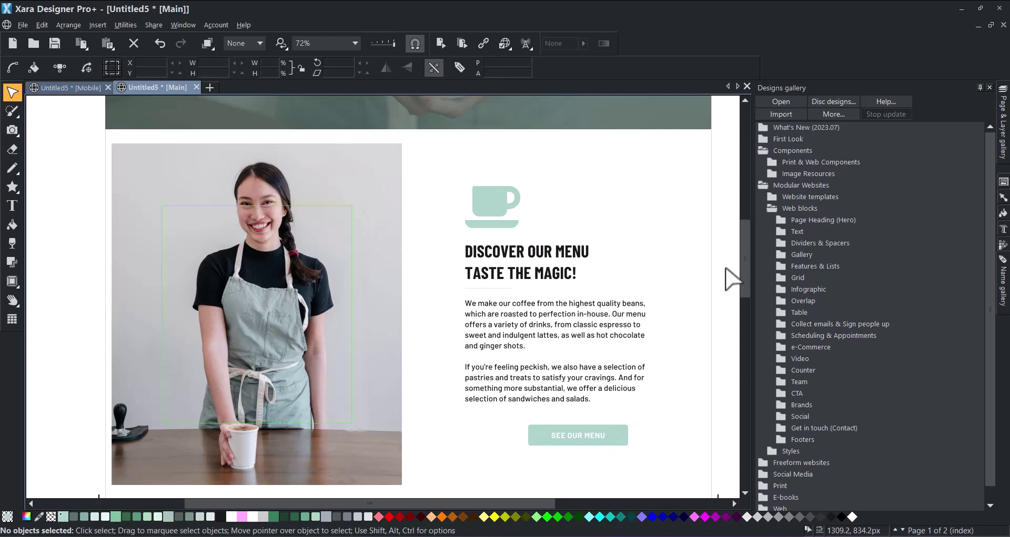
pyautogui.keyDown('ctrl'); pyautogui.scroll(-1, 683, 300); pyautogui.keyUp('ctrl')
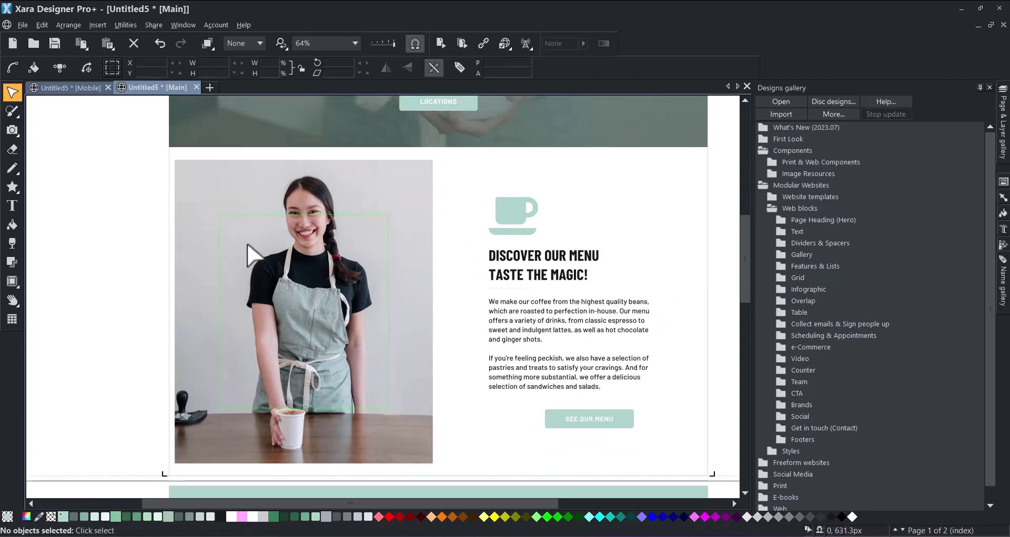
pyautogui.moveTo(181, 175)
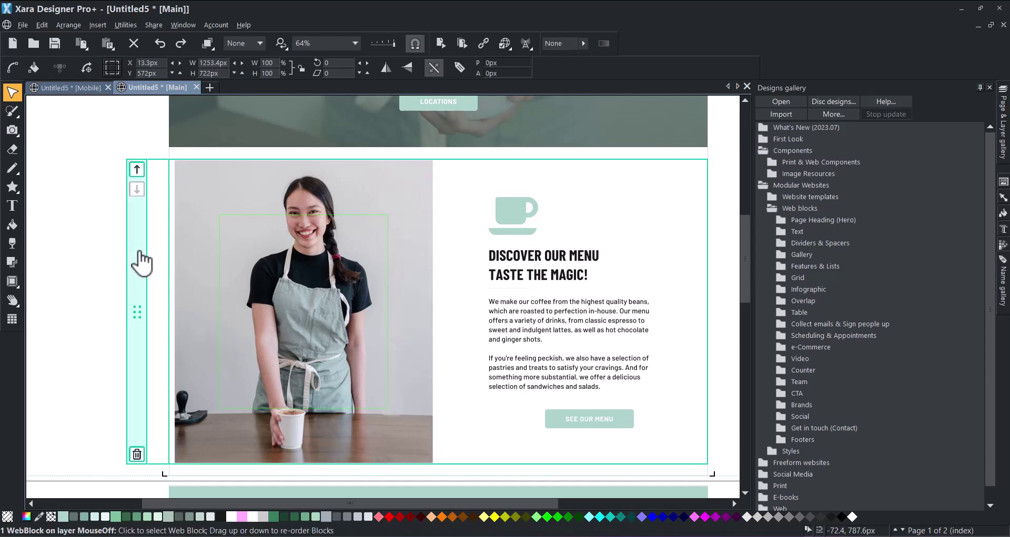
pyautogui.click(68, 26)
pyautogui.click(103, 138)
pyautogui.click(599, 421)
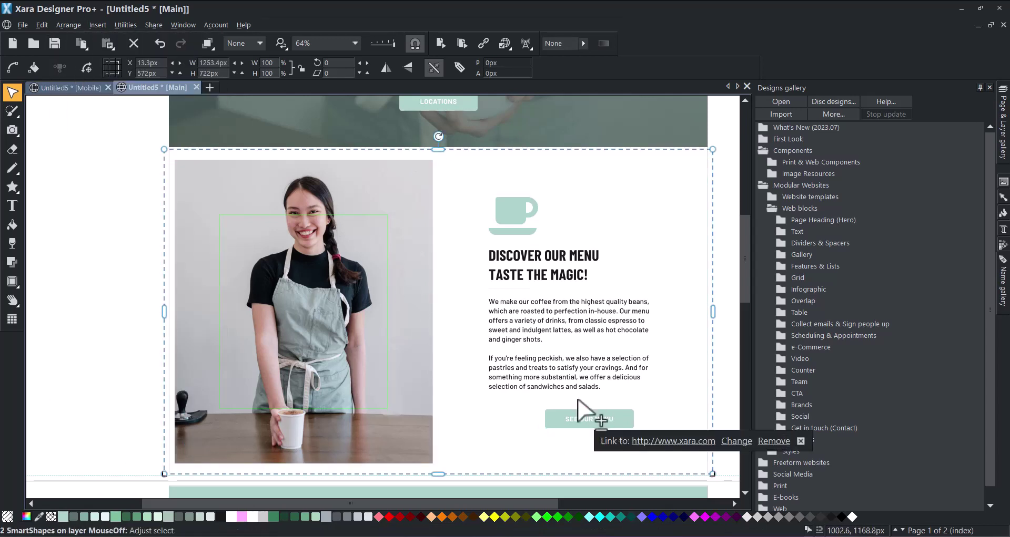
pyautogui.click(70, 23)
pyautogui.click(105, 134)
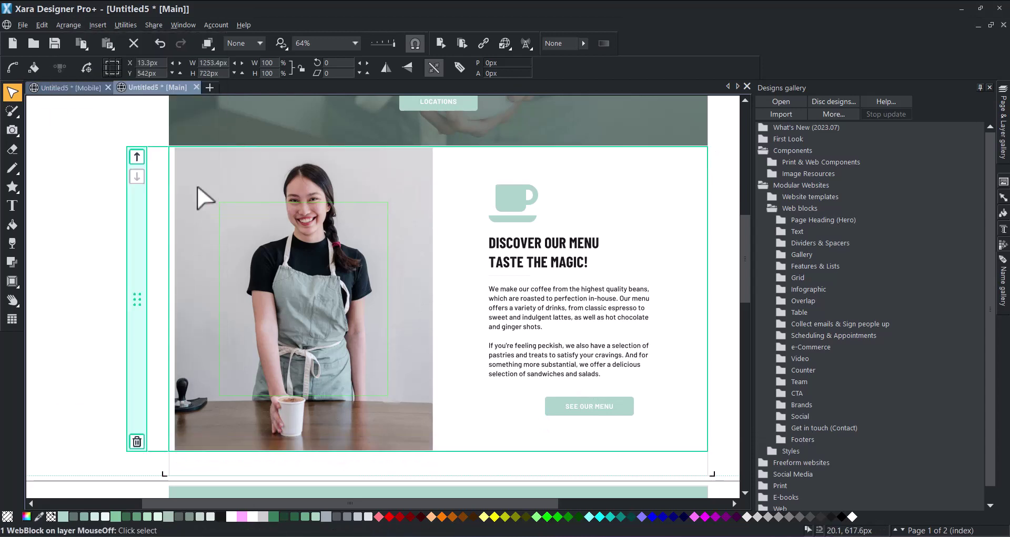
pyautogui.click(60, 151)
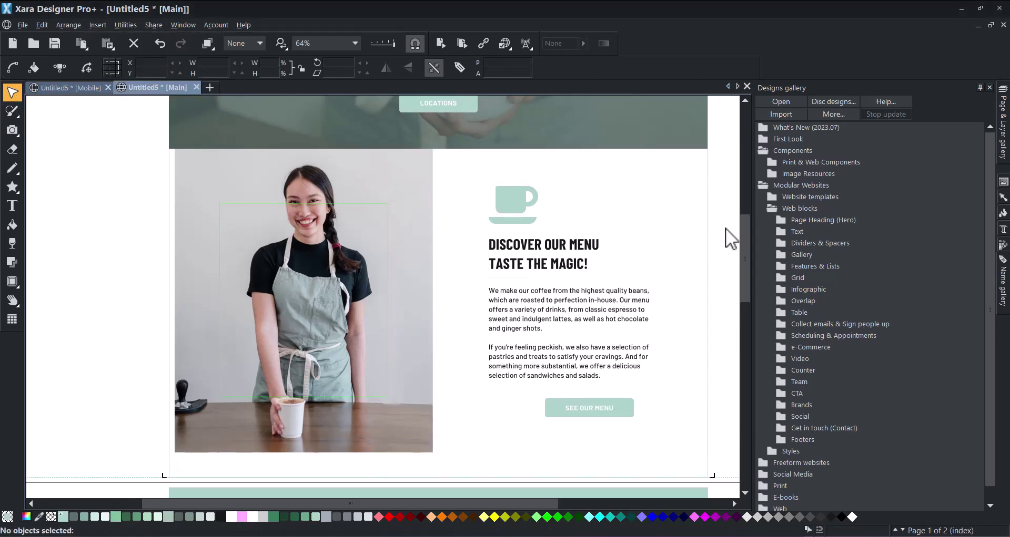
# Insert the 1. Text (1c) web block below the menu section.
pyautogui.click(780, 231)
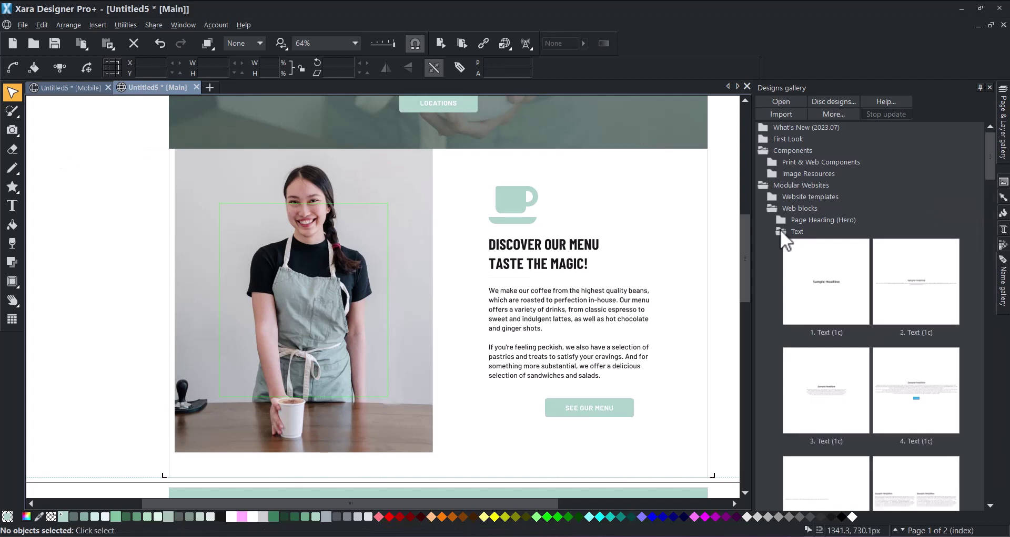
pyautogui.doubleClick(824, 289)
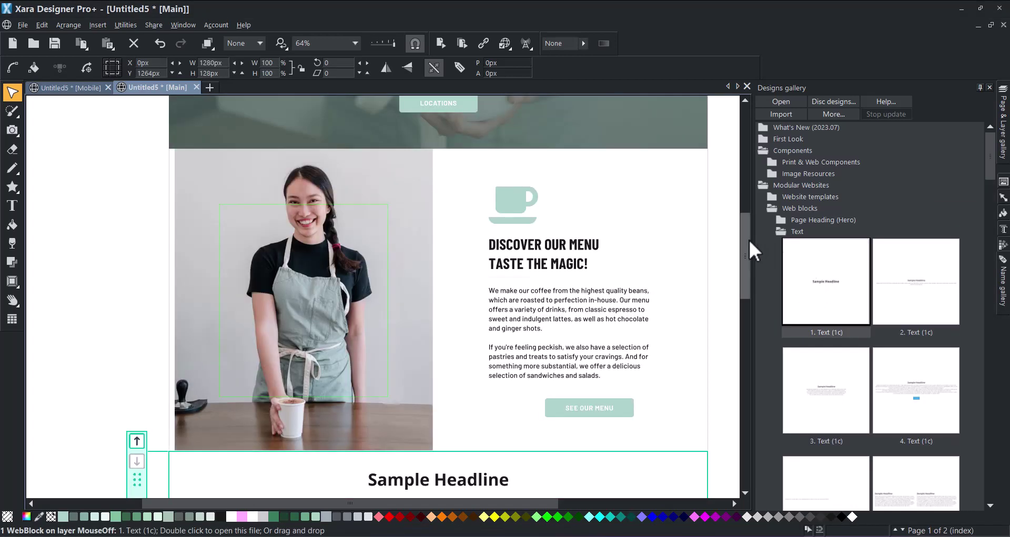
pyautogui.moveTo(748, 251); pyautogui.dragTo(749, 282)
# Centre the Heading 2 headline and make it read TREAT YOURSELF TODAY!
pyautogui.click(507, 330)
pyautogui.press('F8')
pyautogui.click(228, 70)
pyautogui.click(236, 101)
pyautogui.hotkey('ctrl', 'a')
pyautogui.click(442, 67)
pyautogui.write('TREAT Y')
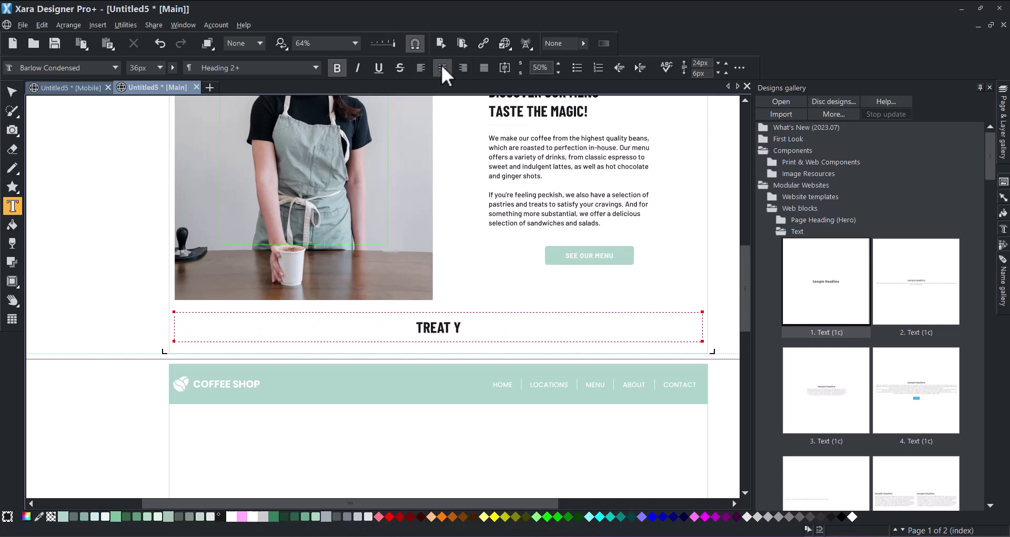
pyautogui.write('OURSELF TODAY!')
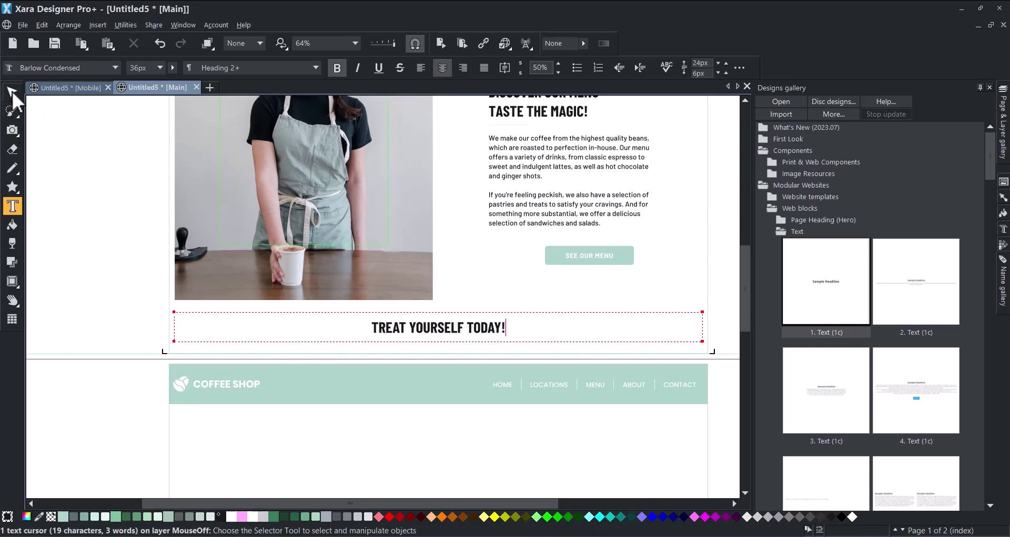
pyautogui.click(13, 93)
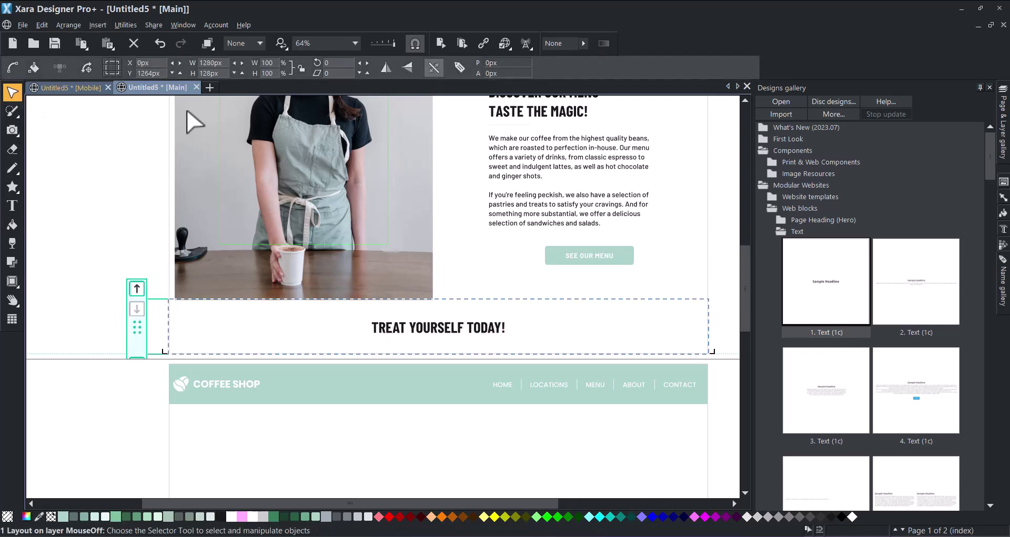
# Insert the 3. Features (4c) block from Web blocks > Features & Lists.
pyautogui.doubleClick(779, 233)
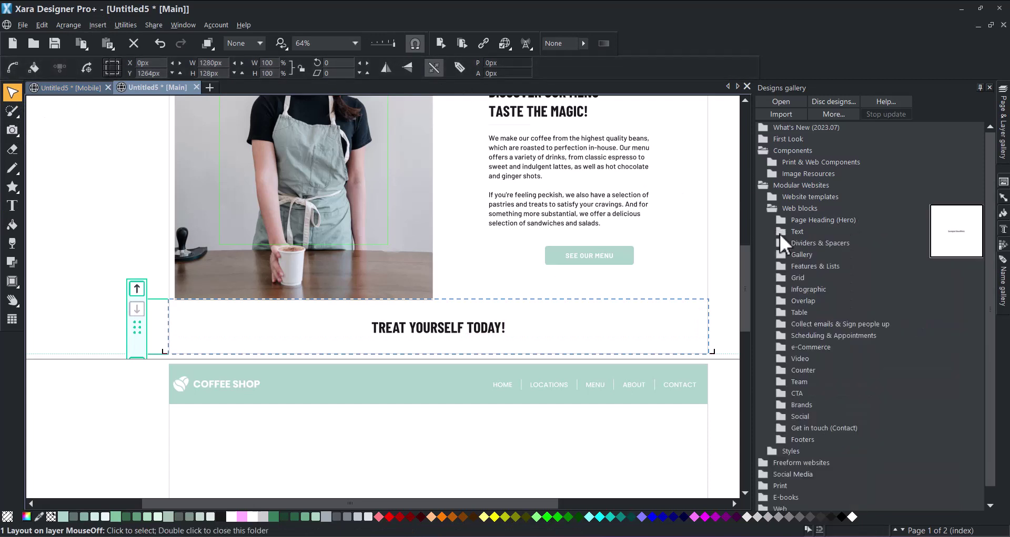
pyautogui.doubleClick(784, 267)
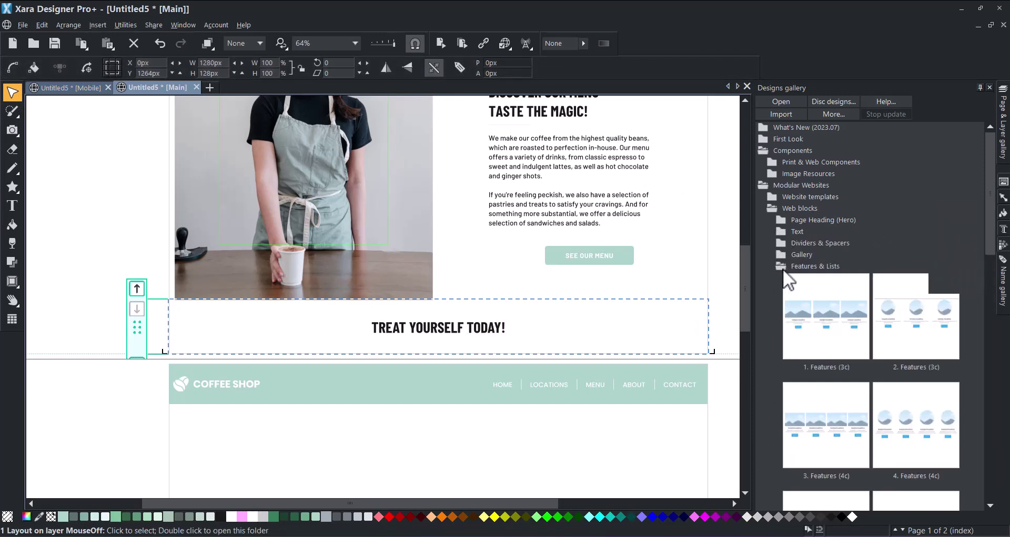
pyautogui.doubleClick(828, 418)
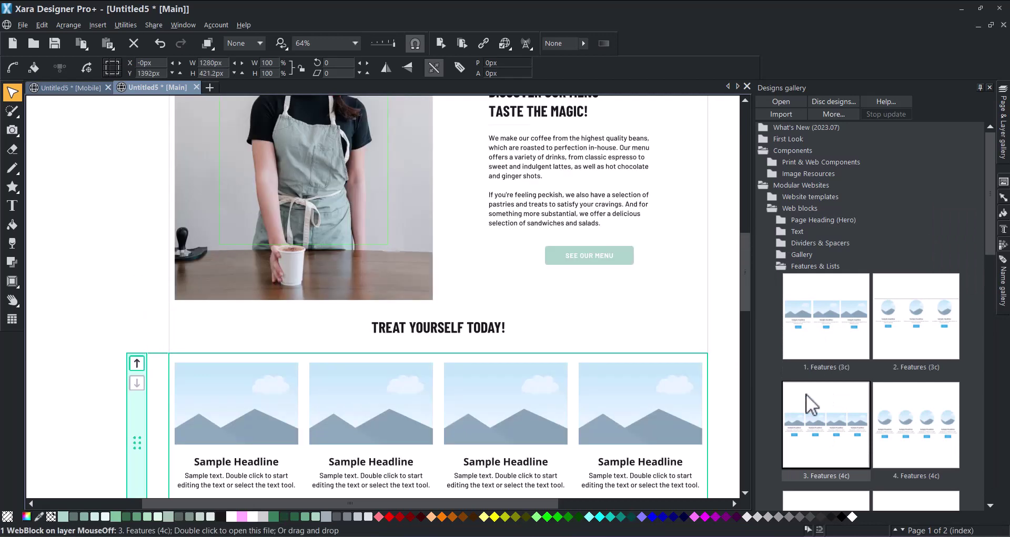
pyautogui.moveTo(744, 288); pyautogui.dragTo(743, 308)
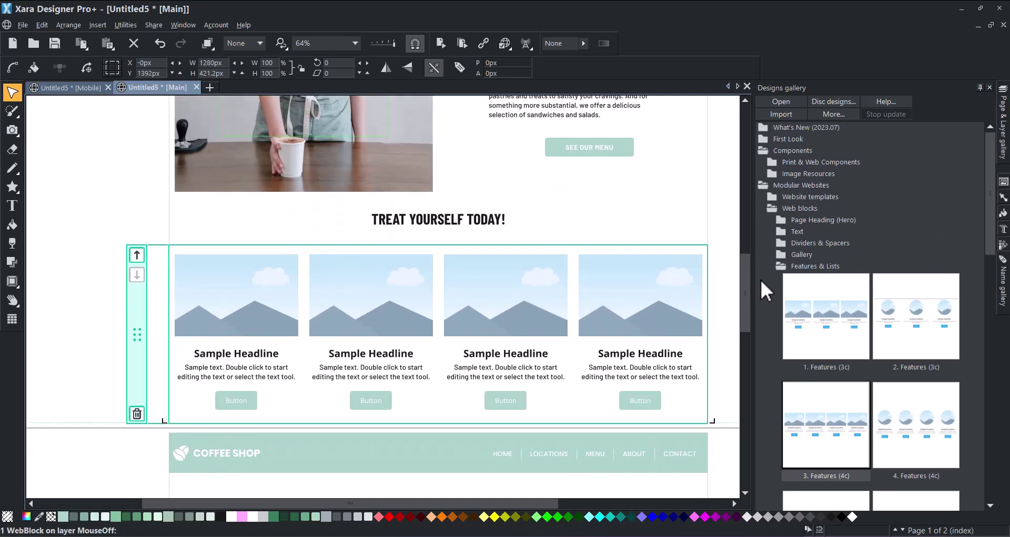
pyautogui.click(346, 476)
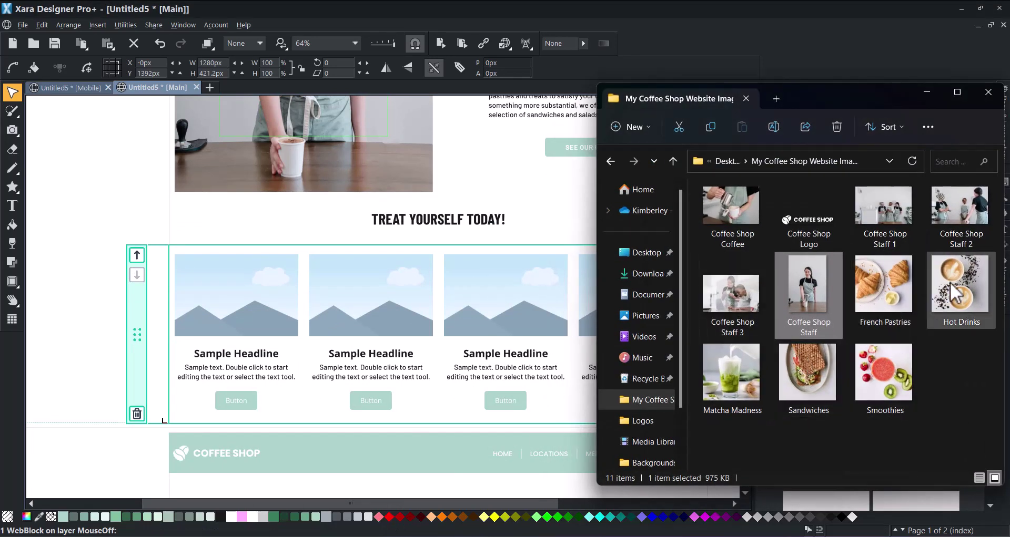
# Place the Hot Drinks, Smoothies, French Pastries and Sandwiches photos into the four card placeholders.
pyautogui.moveTo(958, 295); pyautogui.dragTo(318, 311)
pyautogui.moveTo(234, 318); pyautogui.dragTo(234, 318)
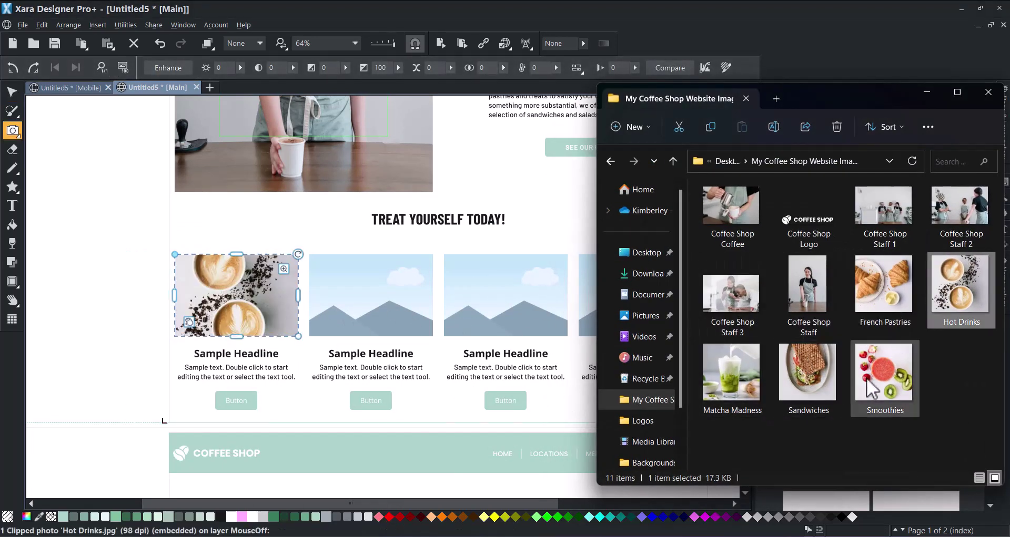
pyautogui.click(884, 386)
pyautogui.moveTo(389, 315); pyautogui.dragTo(389, 316)
pyautogui.moveTo(884, 287); pyautogui.dragTo(530, 305)
pyautogui.moveTo(806, 372); pyautogui.dragTo(586, 320)
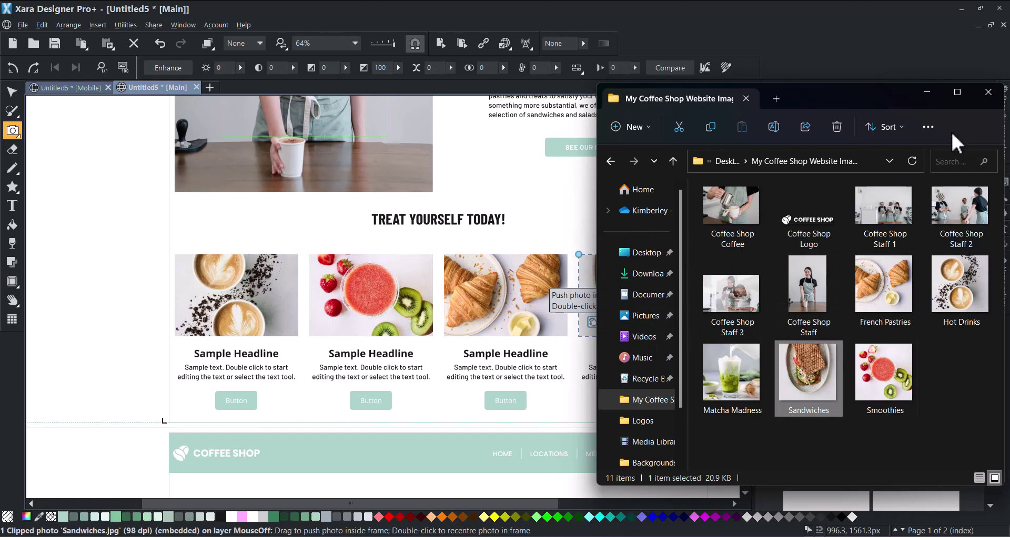
pyautogui.click(926, 91)
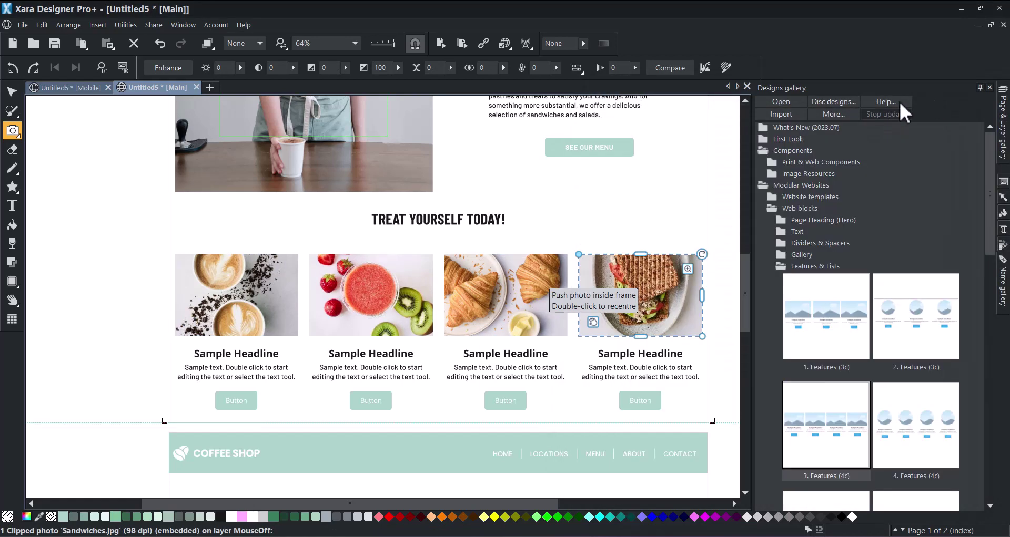
# Select all four card photos and stretch them taller.
pyautogui.click(11, 92)
pyautogui.click(305, 297)
pyautogui.keyDown('shift'); pyautogui.click(326, 297); pyautogui.keyUp('shift')
pyautogui.keyDown('shift'); pyautogui.click(526, 294); pyautogui.keyUp('shift')
pyautogui.keyDown('shift'); pyautogui.click(662, 297); pyautogui.keyUp('shift')
pyautogui.moveTo(442, 347); pyautogui.dragTo(441, 387)
pyautogui.click(305, 240)
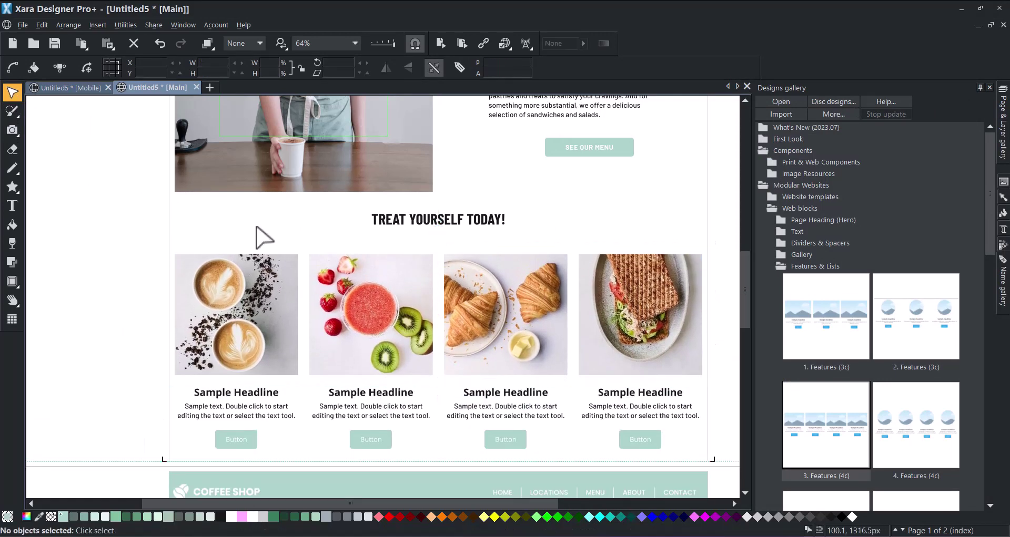
# Style the first card headline as centred Heading 3, 32px Barlow Condensed.
pyautogui.click(239, 397)
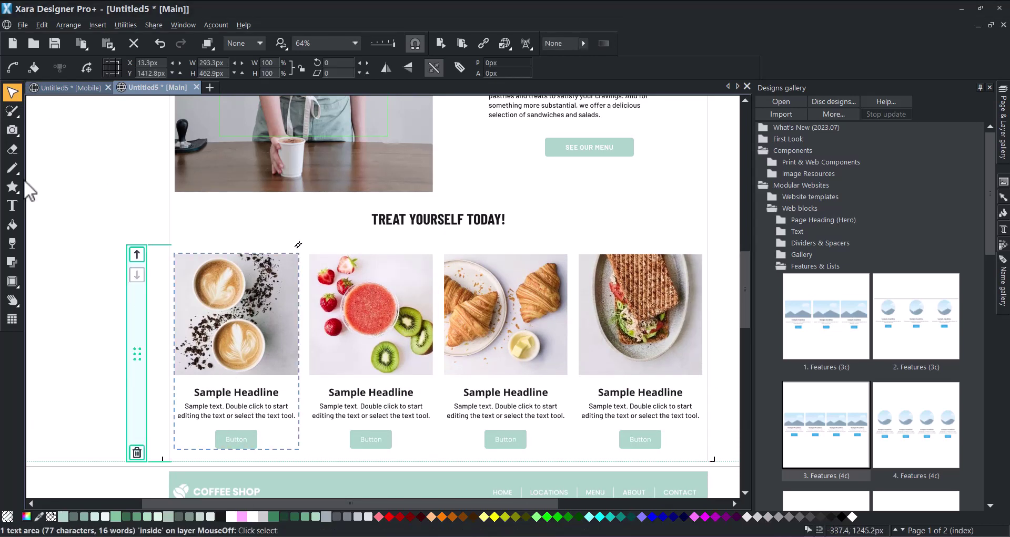
pyautogui.click(18, 210)
pyautogui.tripleClick(271, 392)
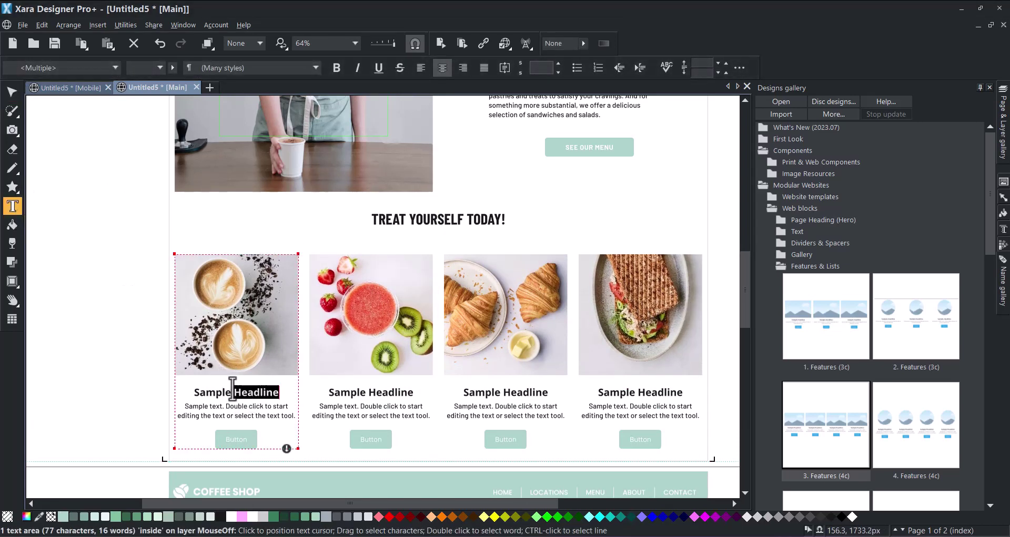
pyautogui.click(315, 67)
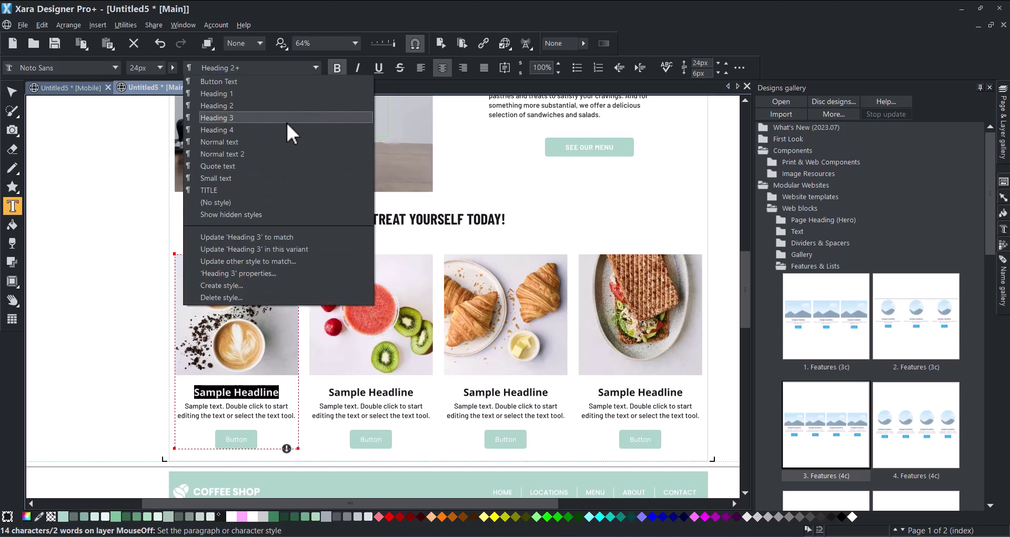
pyautogui.click(285, 121)
pyautogui.click(160, 67)
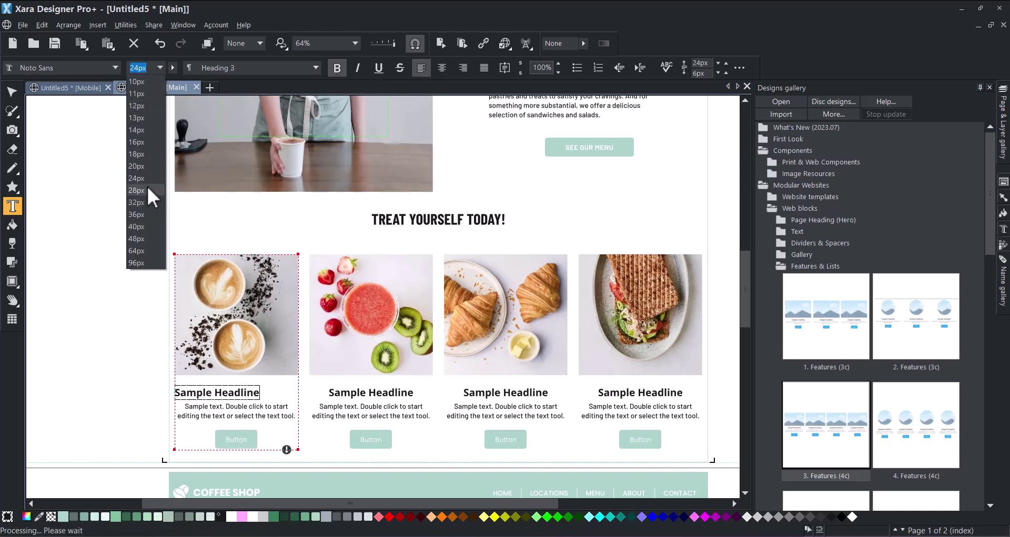
pyautogui.click(142, 191)
pyautogui.click(117, 68)
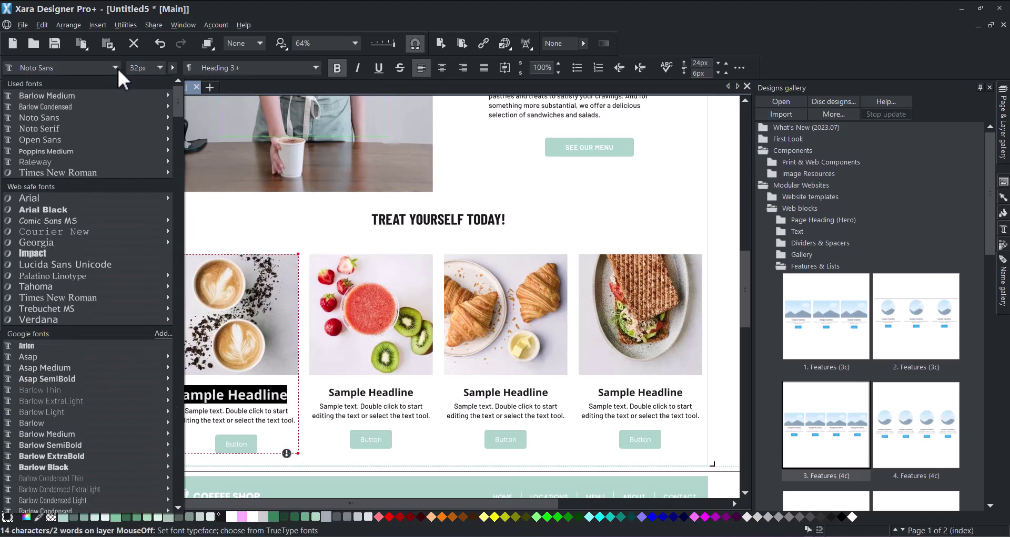
pyautogui.click(95, 95)
pyautogui.hotkey('ctrl', 'a')
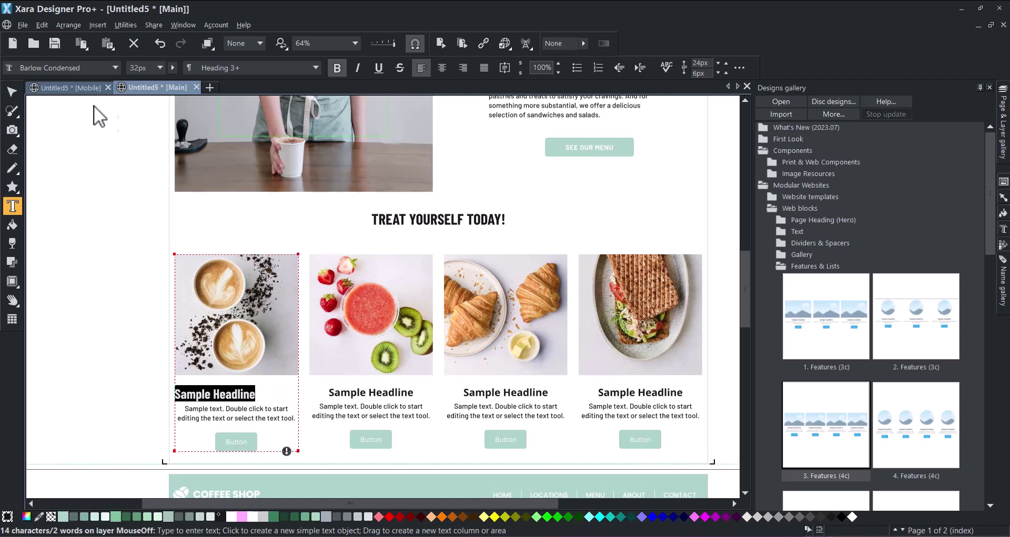
pyautogui.click(443, 67)
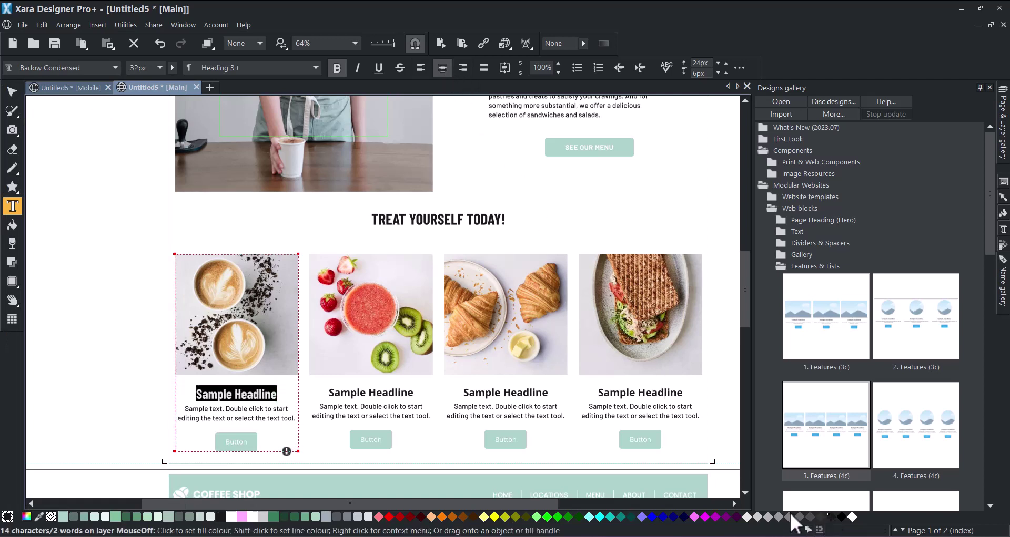
# Paste HOT & ICED DRINKS as the first headline and apply its style to the other card headlines.
pyautogui.hotkey('ctrl', 'shift', 'v')
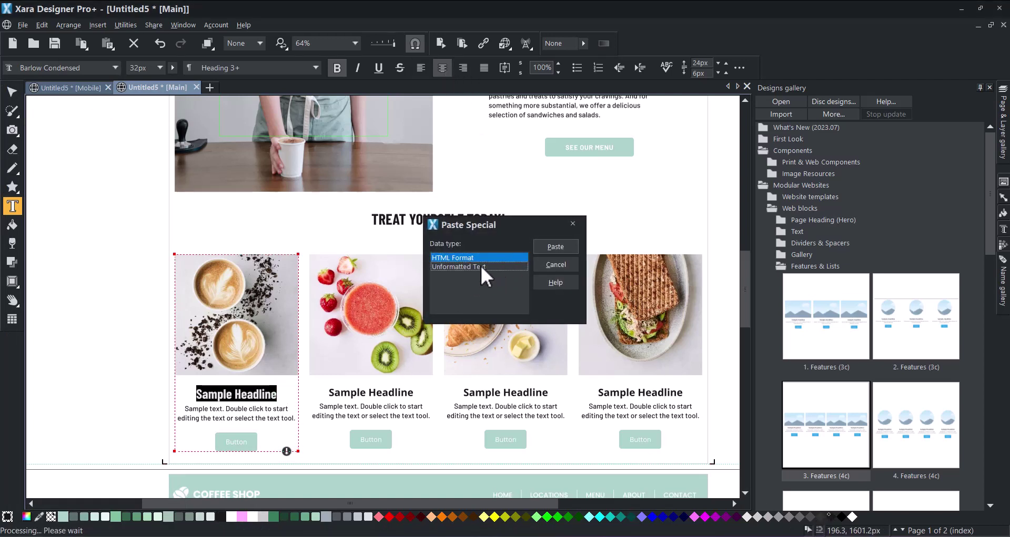
pyautogui.click(555, 247)
pyautogui.hotkey('ctrl', 'a')
pyautogui.rightClick(223, 391)
pyautogui.click(334, 130)
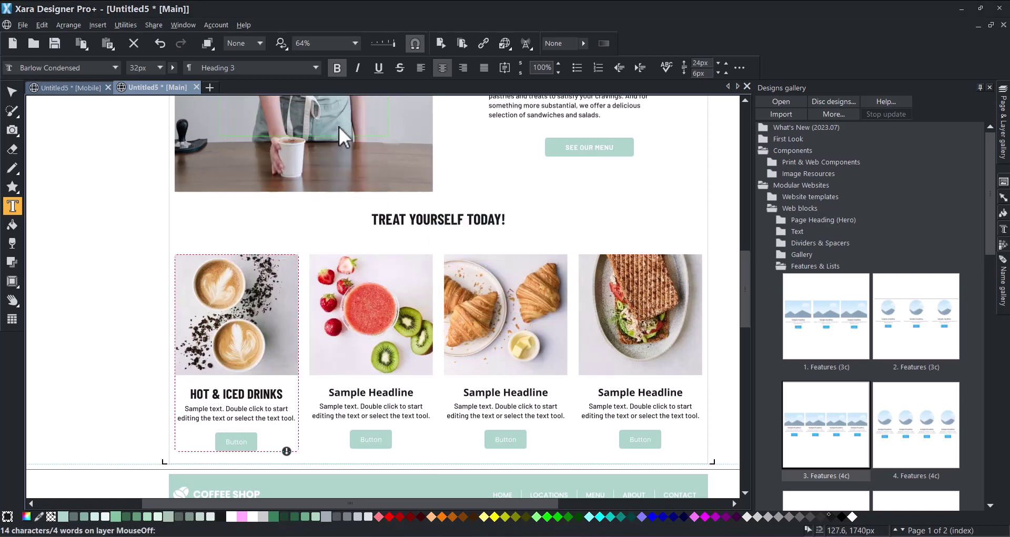
pyautogui.click(394, 394)
# Paste FRESH SMOOTHIES, FRENCH PASTRIES and SANDWICHES & SALADS as unformatted text into cards 2–4.
pyautogui.moveTo(352, 400); pyautogui.dragTo(329, 395)
pyautogui.hotkey('ctrl', 'shift', 'v')
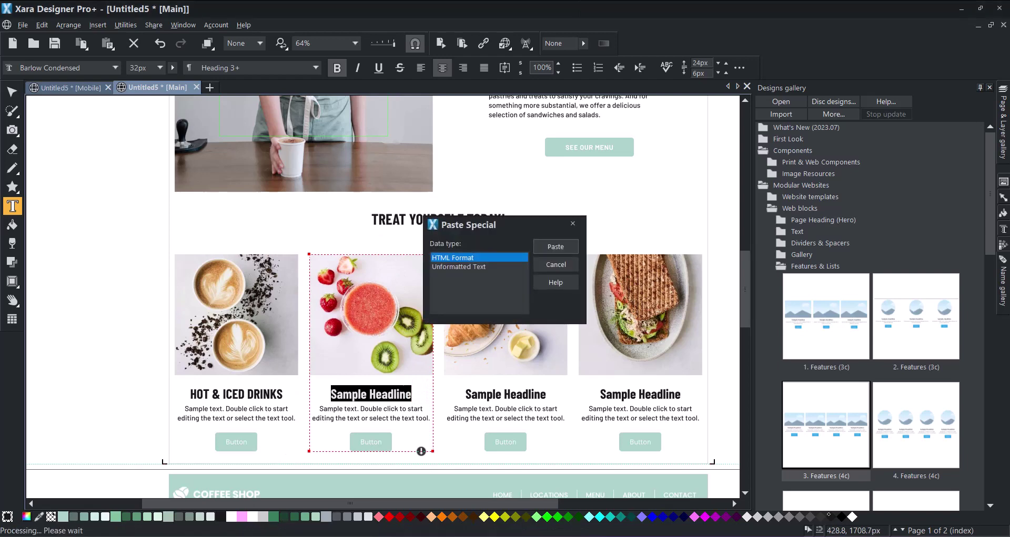
pyautogui.click(564, 250)
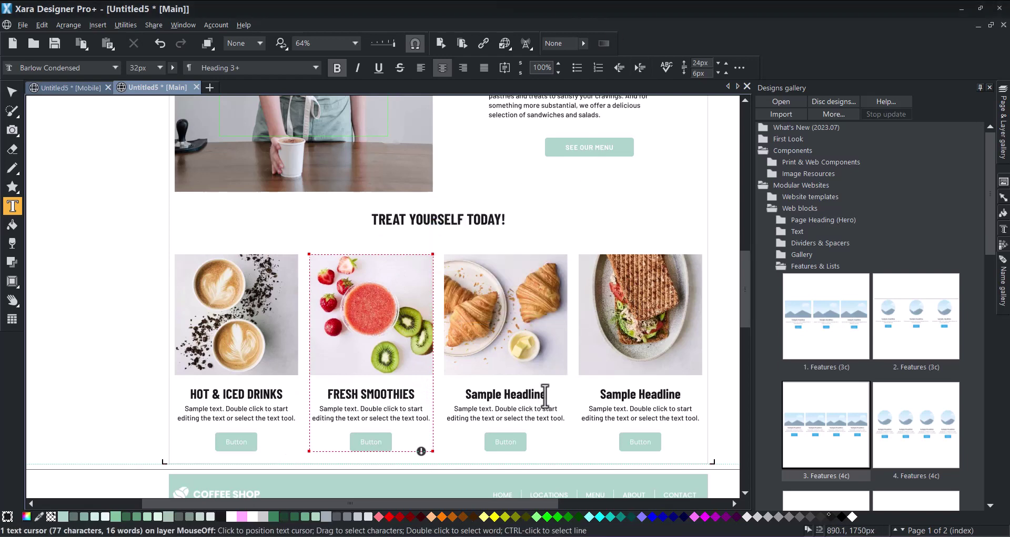
pyautogui.moveTo(547, 396); pyautogui.dragTo(467, 395)
pyautogui.hotkey('ctrl', 'shift', 'v')
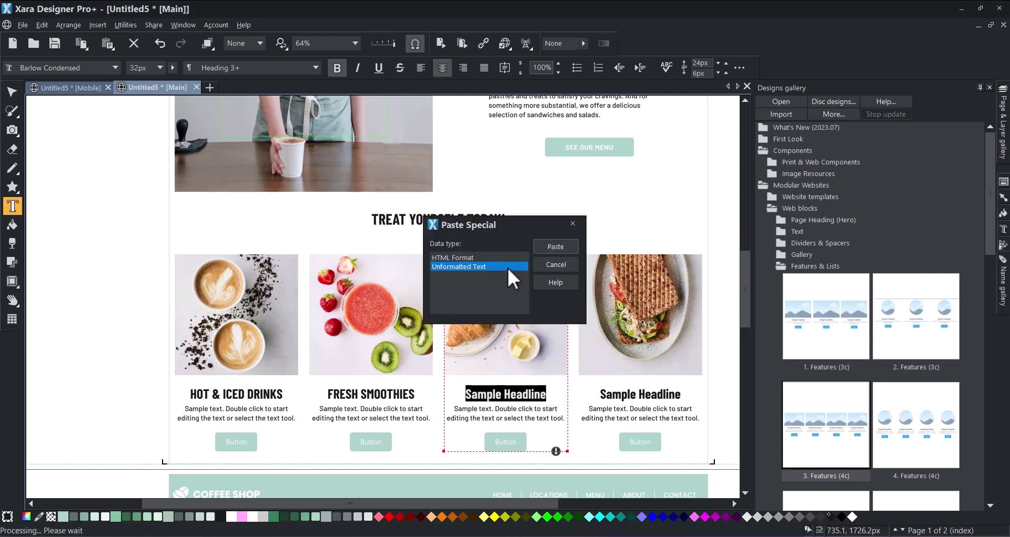
pyautogui.doubleClick(507, 266)
pyautogui.moveTo(681, 395); pyautogui.dragTo(636, 395)
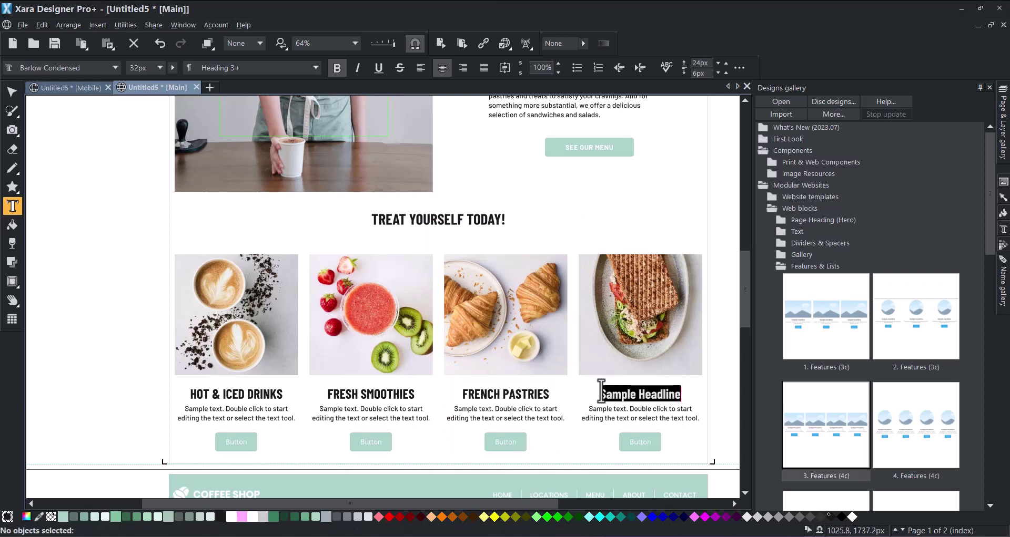
pyautogui.hotkey('ctrl', 'shift', 'v')
pyautogui.click(498, 266)
pyautogui.click(544, 252)
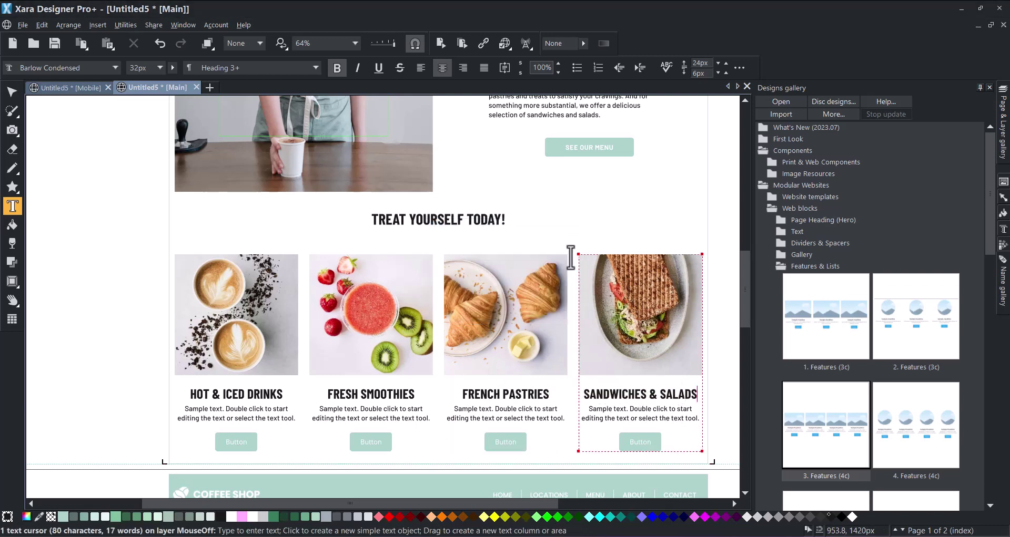
# Replace the sample body text in cards 1 and 2 with the drinks and smoothies descriptions.
pyautogui.moveTo(297, 419); pyautogui.dragTo(223, 410)
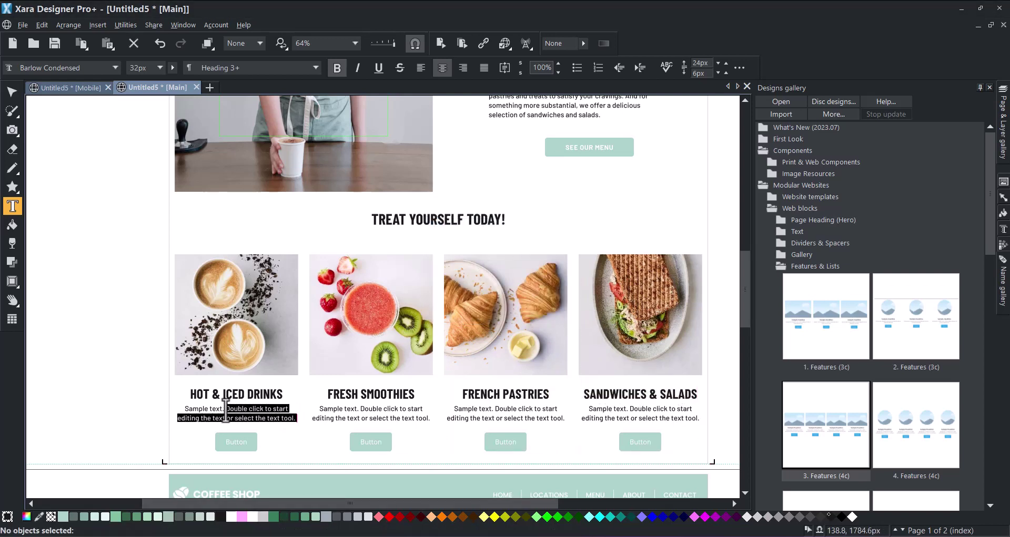
pyautogui.hotkey('ctrl', 'shift', 'v')
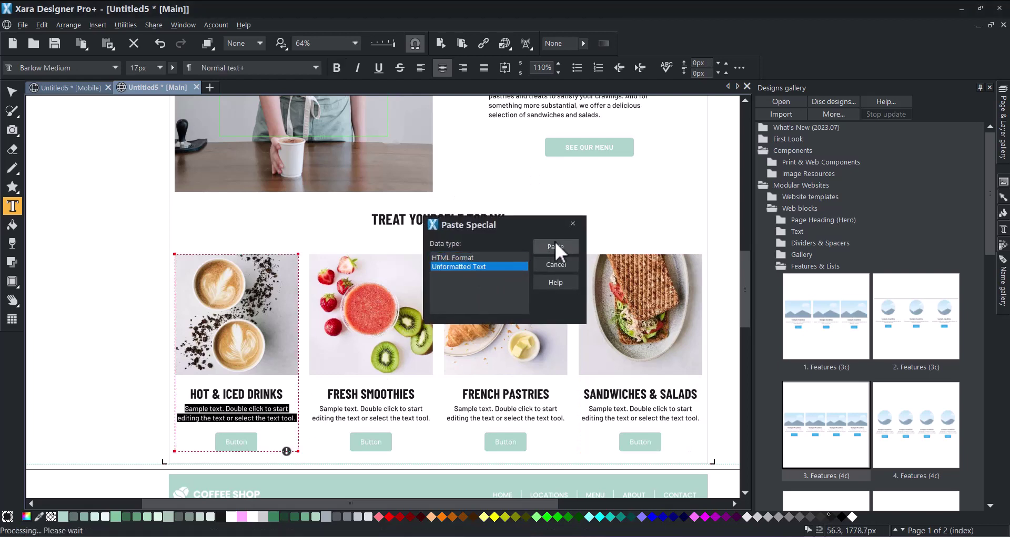
pyautogui.click(555, 246)
pyautogui.moveTo(434, 419); pyautogui.dragTo(318, 409)
pyautogui.hotkey('ctrl', 'shift', 'v')
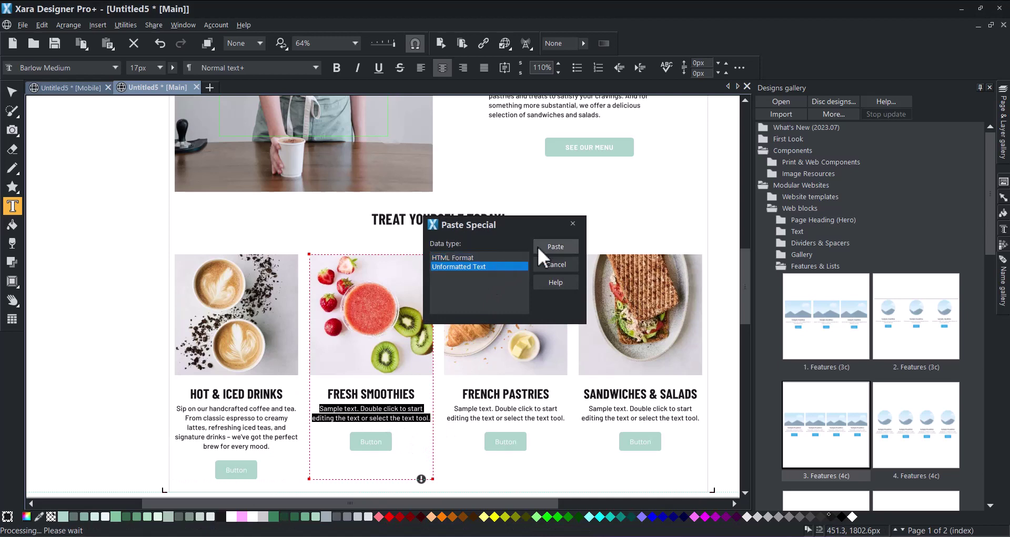
pyautogui.click(555, 247)
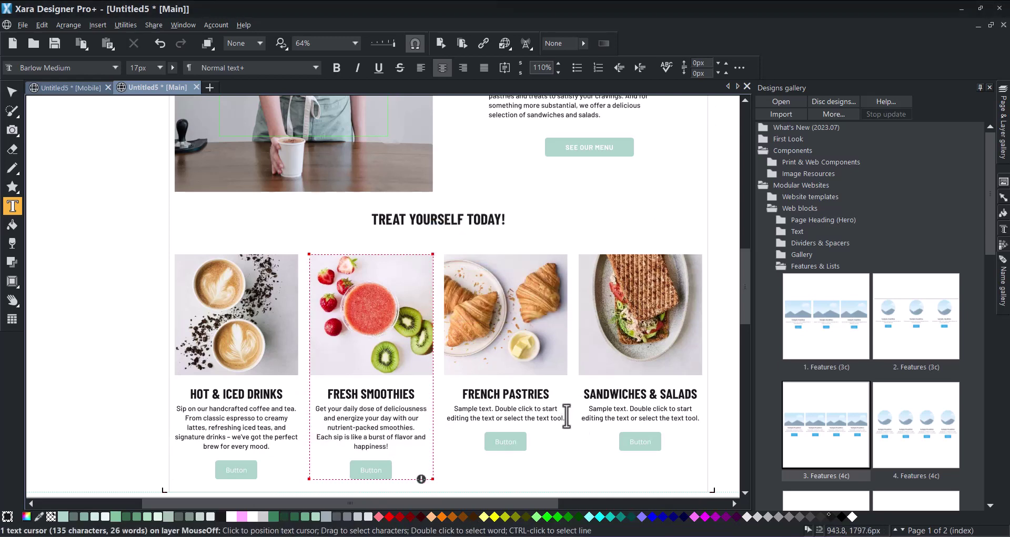
# Replace the sample body text in cards 3 and 4 with the pastries and sandwiches descriptions.
pyautogui.moveTo(566, 420); pyautogui.dragTo(527, 411)
pyautogui.moveTo(455, 408); pyautogui.dragTo(453, 409)
pyautogui.hotkey('ctrl', 'shift', 'v')
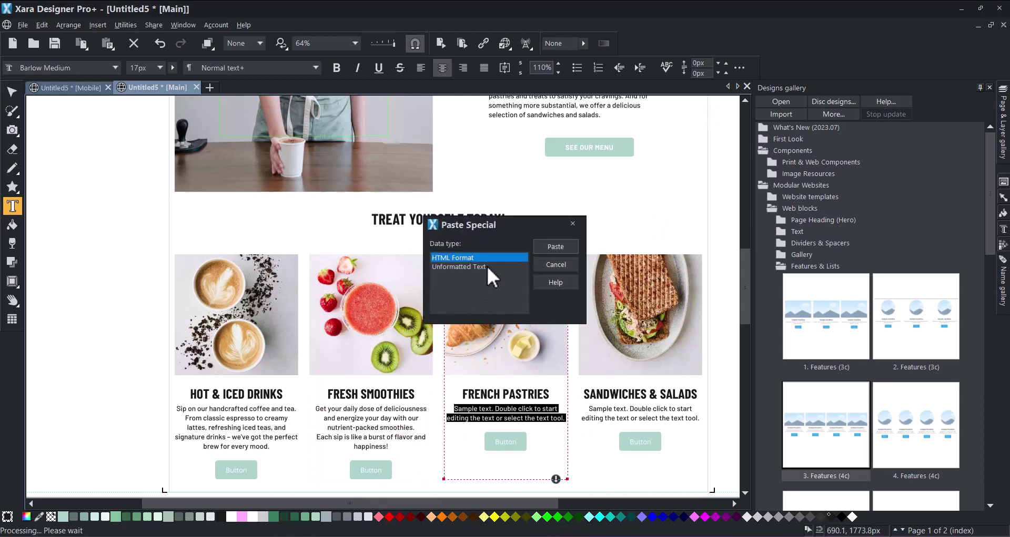
pyautogui.click(540, 246)
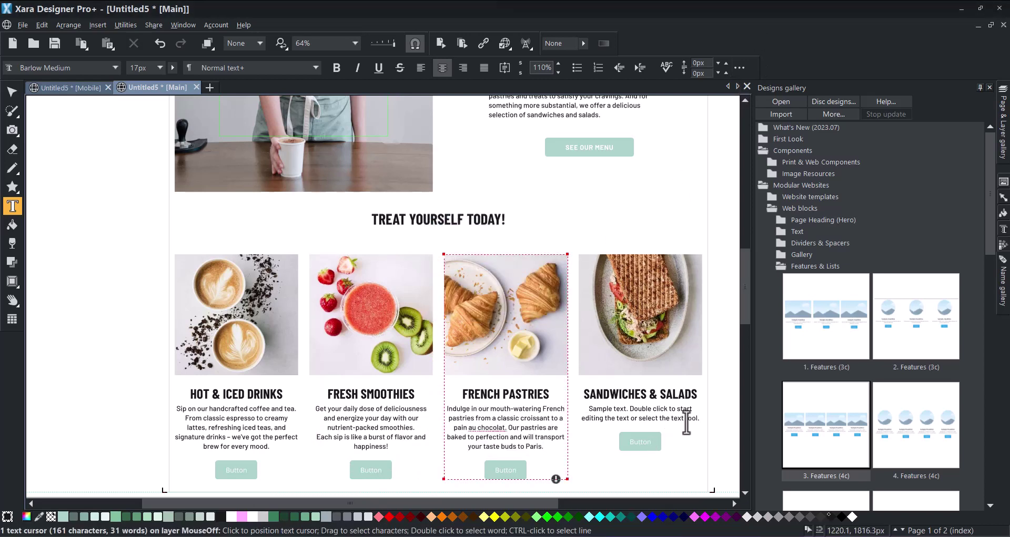
pyautogui.moveTo(701, 417); pyautogui.dragTo(621, 412)
pyautogui.hotkey('ctrl', 'shift', 'v')
pyautogui.click(541, 248)
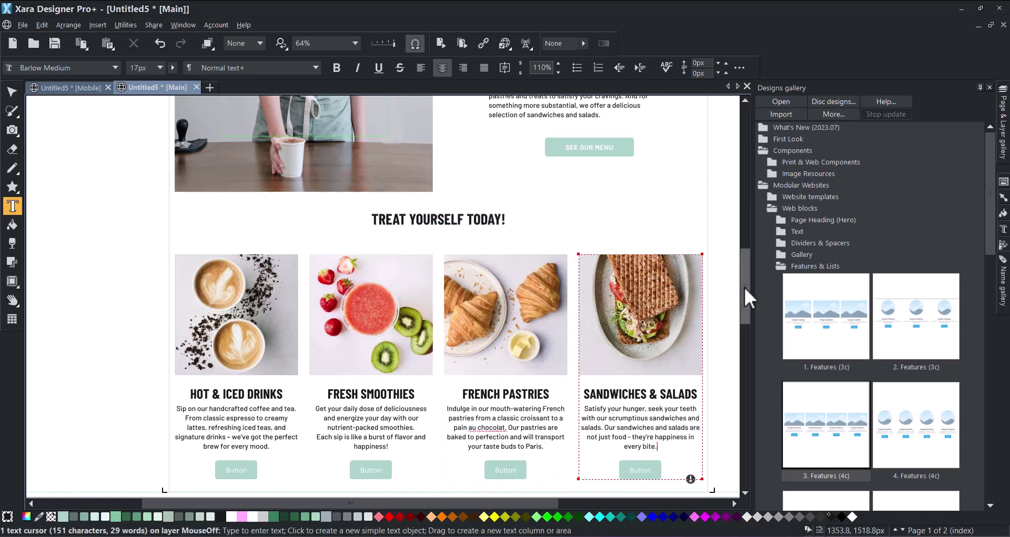
pyautogui.moveTo(743, 285); pyautogui.dragTo(740, 305)
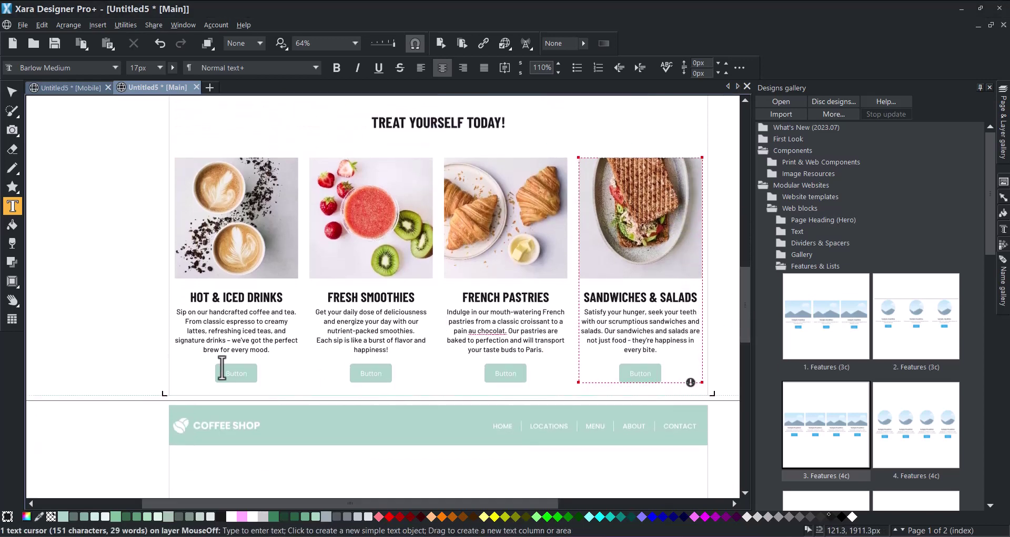
# Give the first card's button the Button Text style and relabel it SEE OUR SELECTION.
pyautogui.click(247, 373)
pyautogui.doubleClick(247, 374)
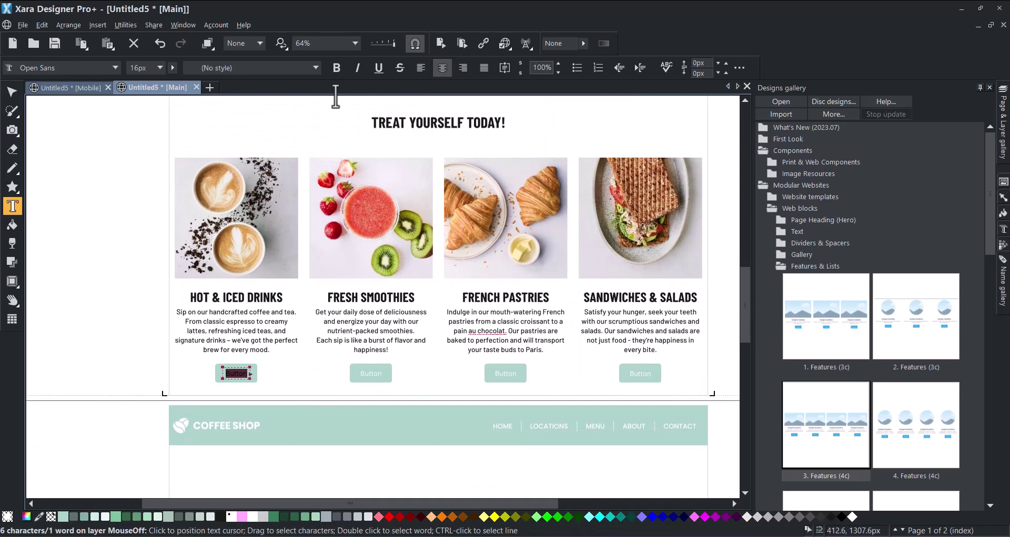
pyautogui.click(312, 67)
pyautogui.click(302, 77)
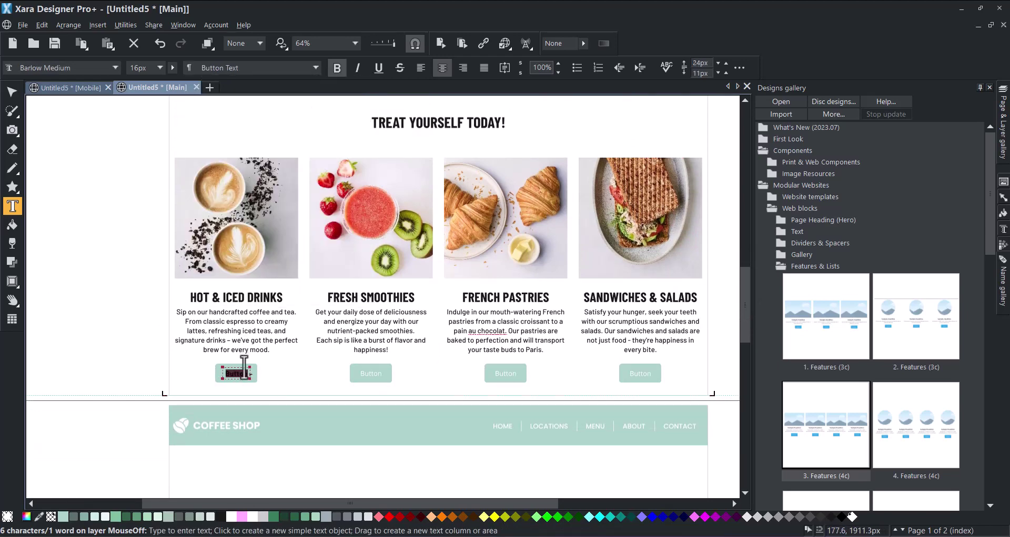
pyautogui.write('SEE OUR SELECTION')
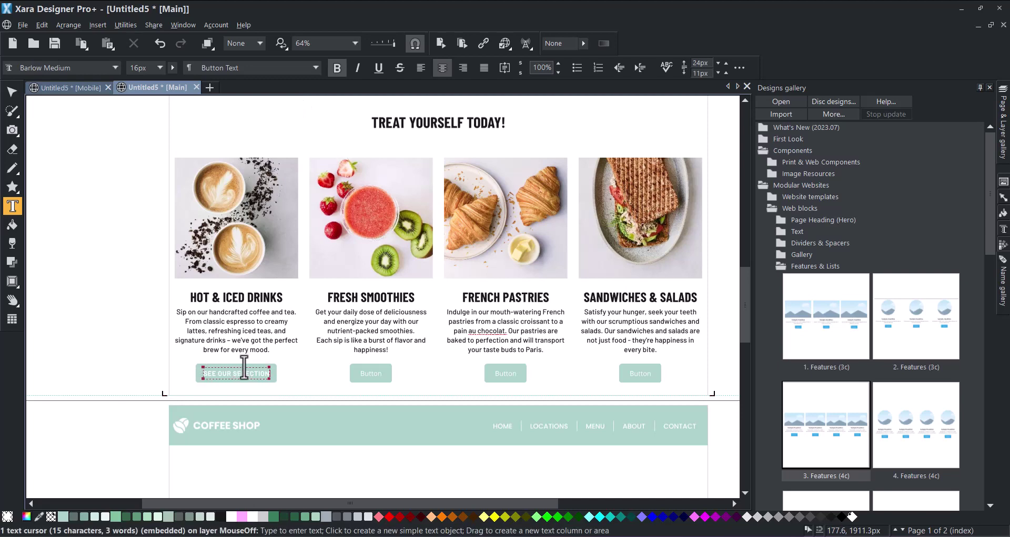
# Paste SEE OUR SELECTION into the remaining card button labels.
pyautogui.doubleClick(370, 374)
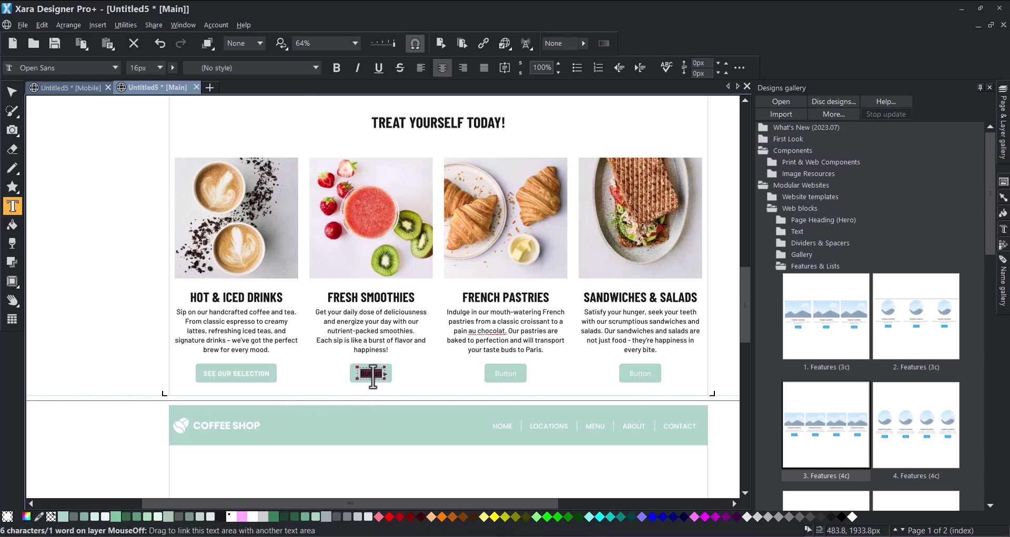
pyautogui.doubleClick(511, 374)
pyautogui.write('SEE OUR SELECTION')
pyautogui.doubleClick(640, 374)
pyautogui.write('SEE OUR SELECTION')
pyautogui.click(12, 92)
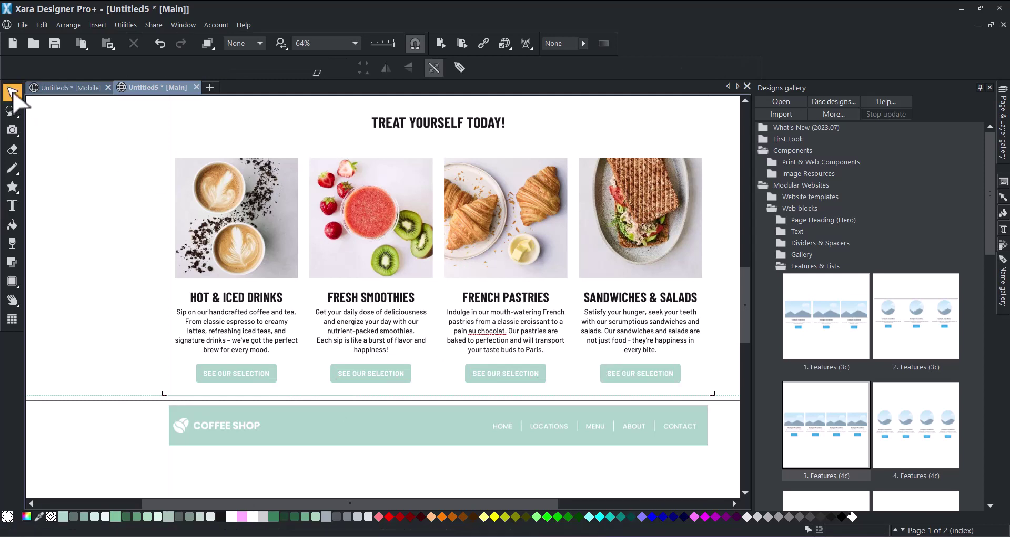
pyautogui.click(80, 152)
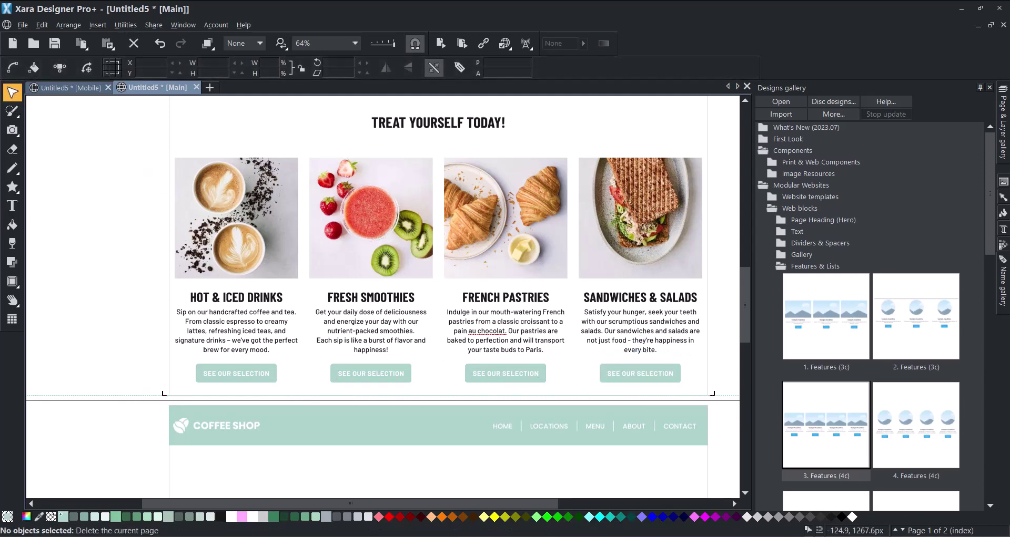
# Insert the 19. Text (2c) block from Web blocks > Text below the feature cards.
pyautogui.doubleClick(779, 267)
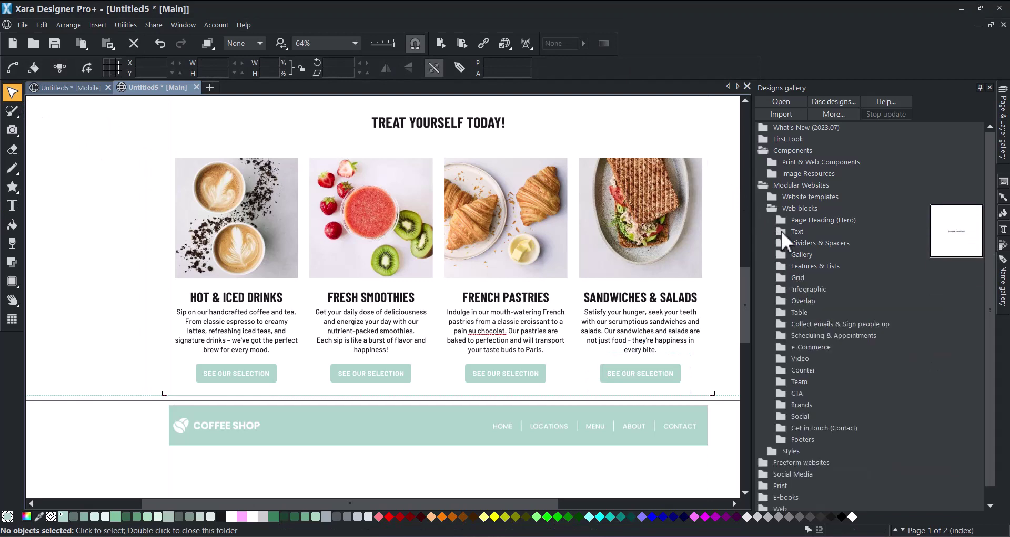
pyautogui.doubleClick(781, 232)
pyautogui.scroll(-10, 926, 285)
pyautogui.scroll(-8, 918, 309)
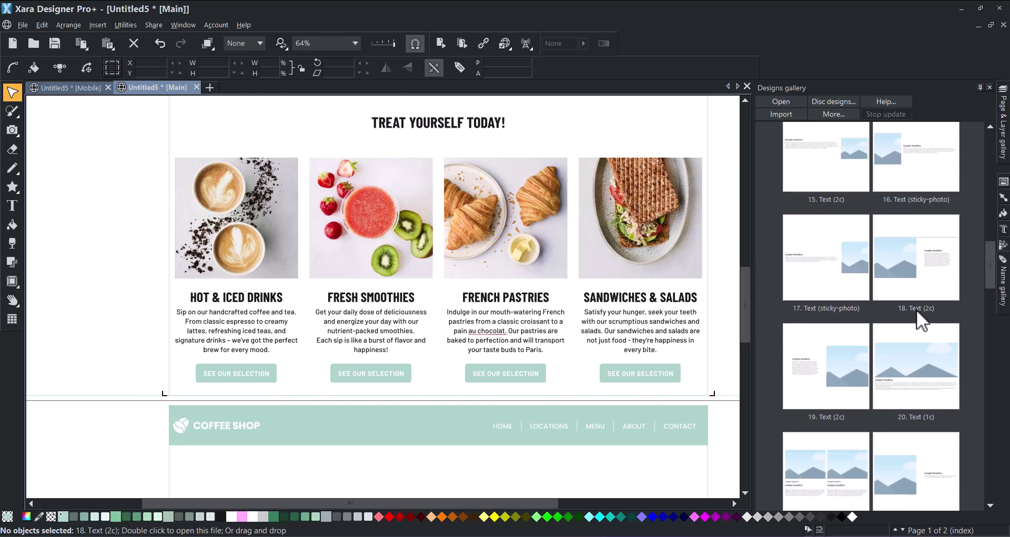
pyautogui.scroll(-1, 916, 312)
pyautogui.doubleClick(837, 333)
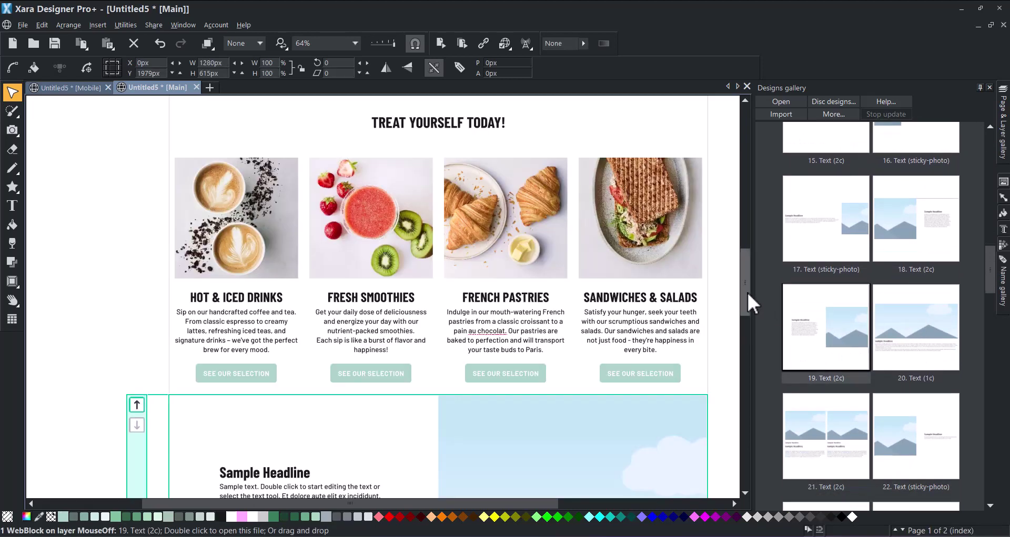
pyautogui.moveTo(747, 293); pyautogui.dragTo(757, 333)
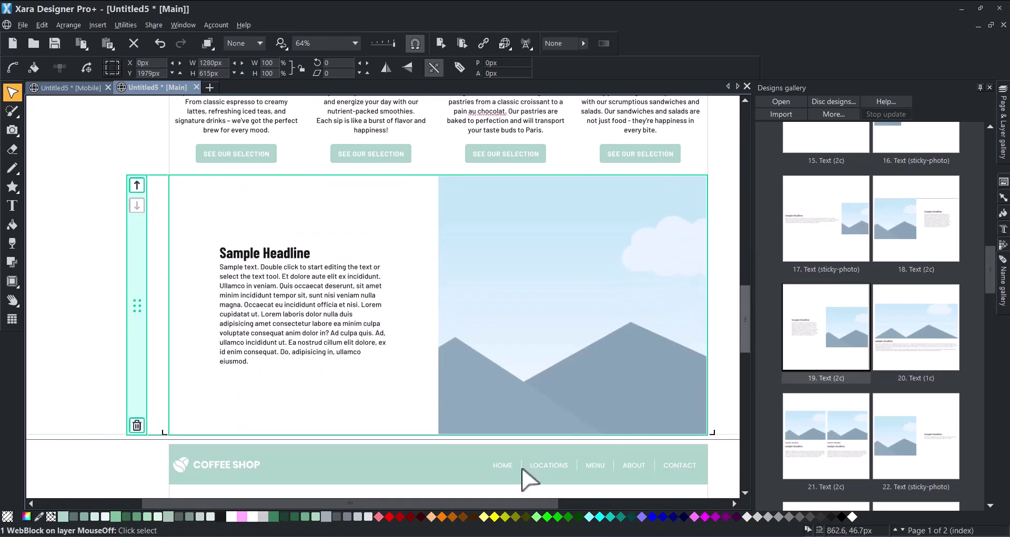
# Drop Matcha Madness.jpg into the new block's picture placeholder.
pyautogui.hotkey('alt', 'Tab')
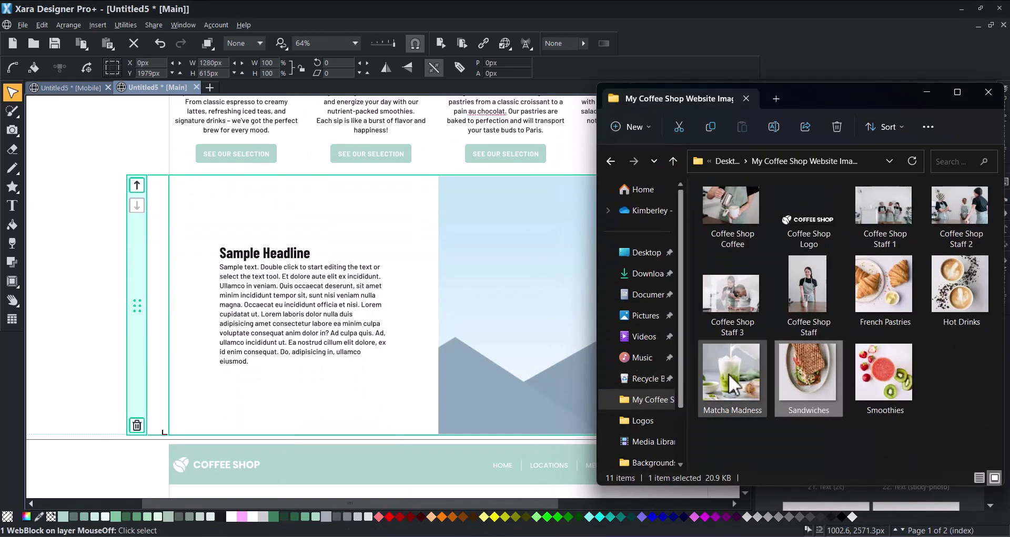
pyautogui.moveTo(733, 384); pyautogui.dragTo(502, 282)
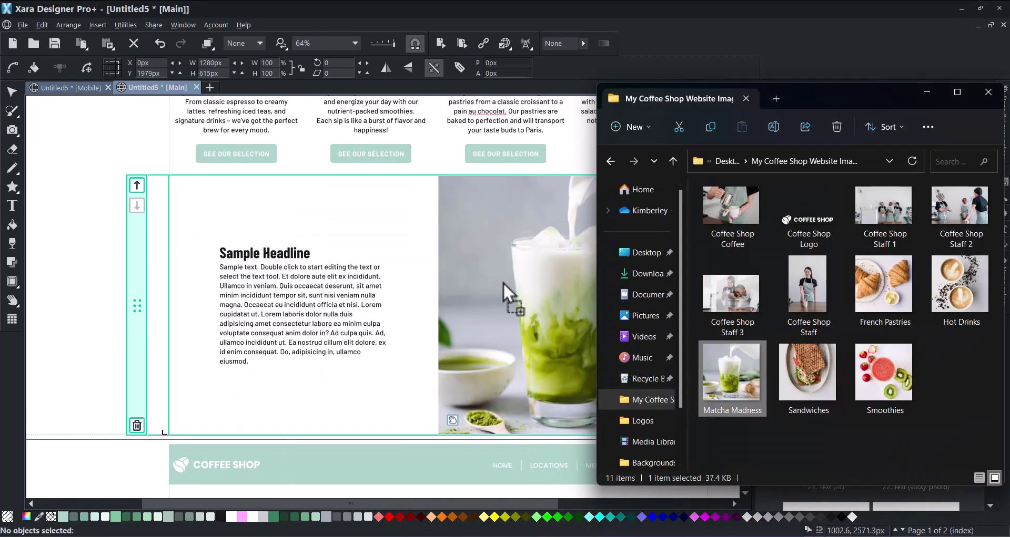
pyautogui.click(925, 93)
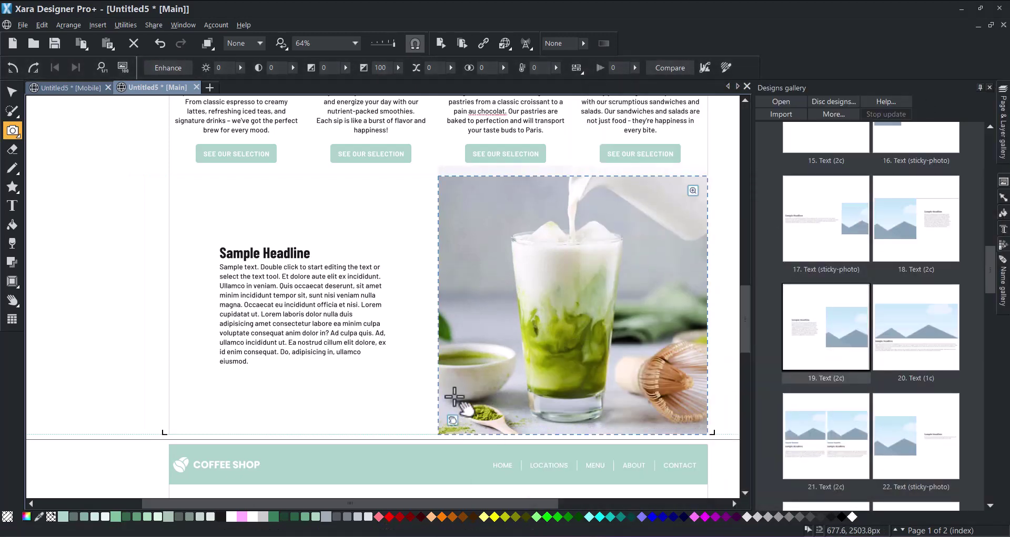
# Paste the matcha description over the sample body and retitle the headline NEW: MATCHA MADNESS.
pyautogui.click(13, 93)
pyautogui.click(339, 313)
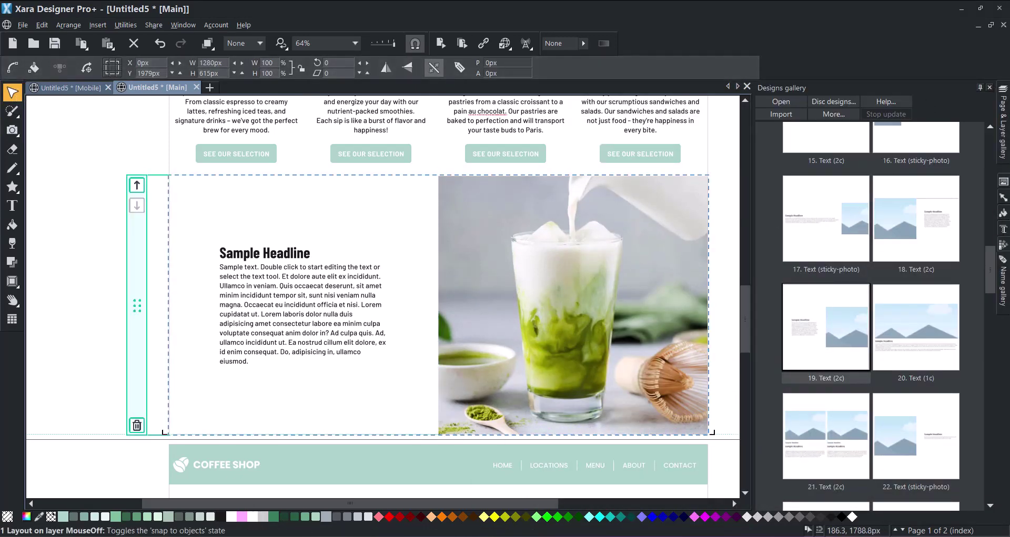
pyautogui.click(13, 206)
pyautogui.moveTo(249, 362); pyautogui.dragTo(218, 267)
pyautogui.hotkey('ctrl', 'shift', 'v')
pyautogui.click(557, 246)
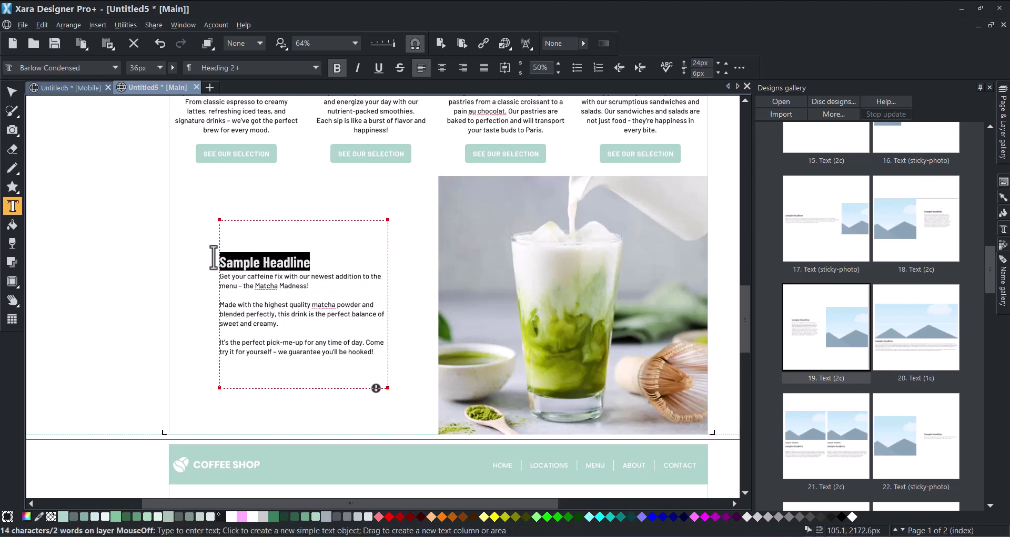
pyautogui.write('NEW: MATCHA AD')
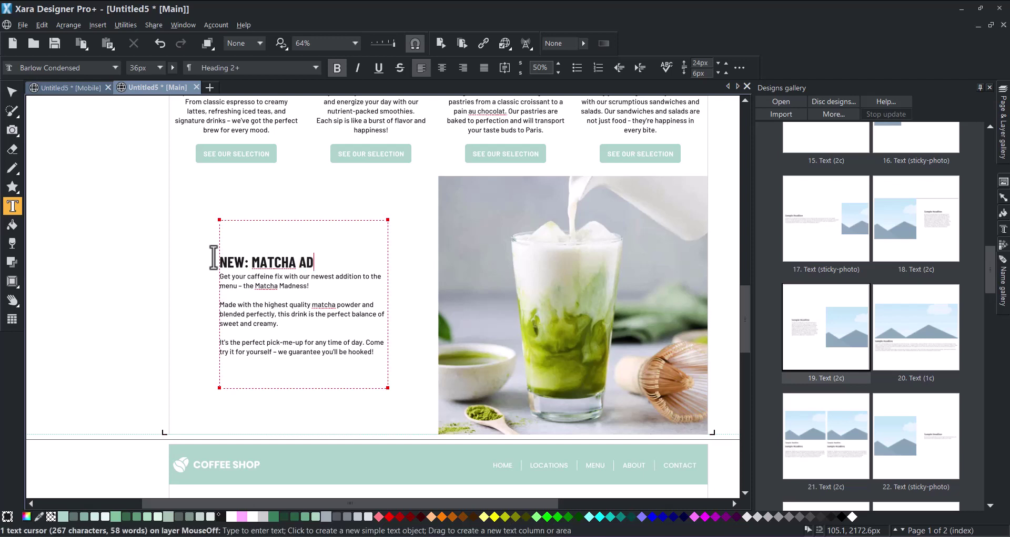
pyautogui.press('BackSpace')
pyautogui.press('BackSpace')
pyautogui.write('MADNESS')
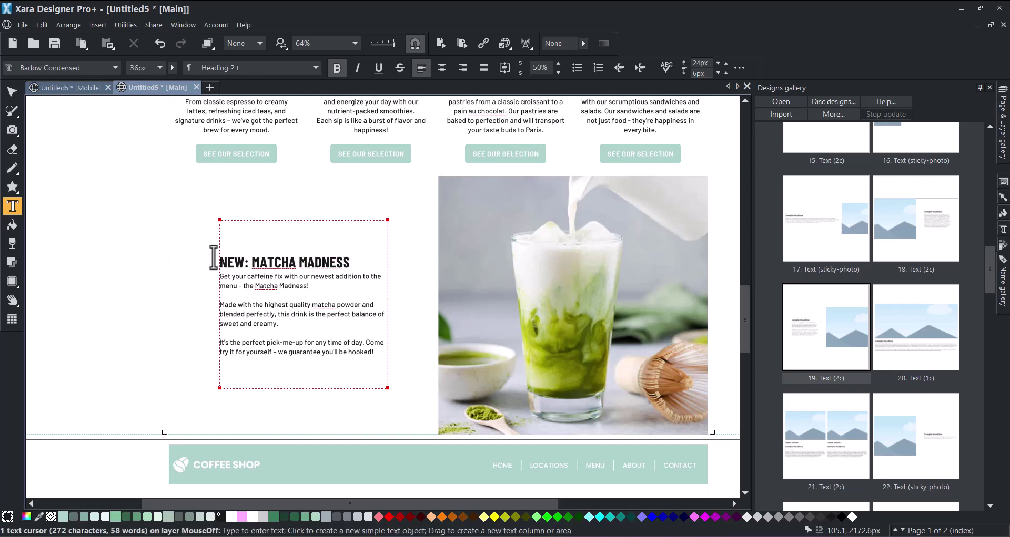
pyautogui.click(12, 92)
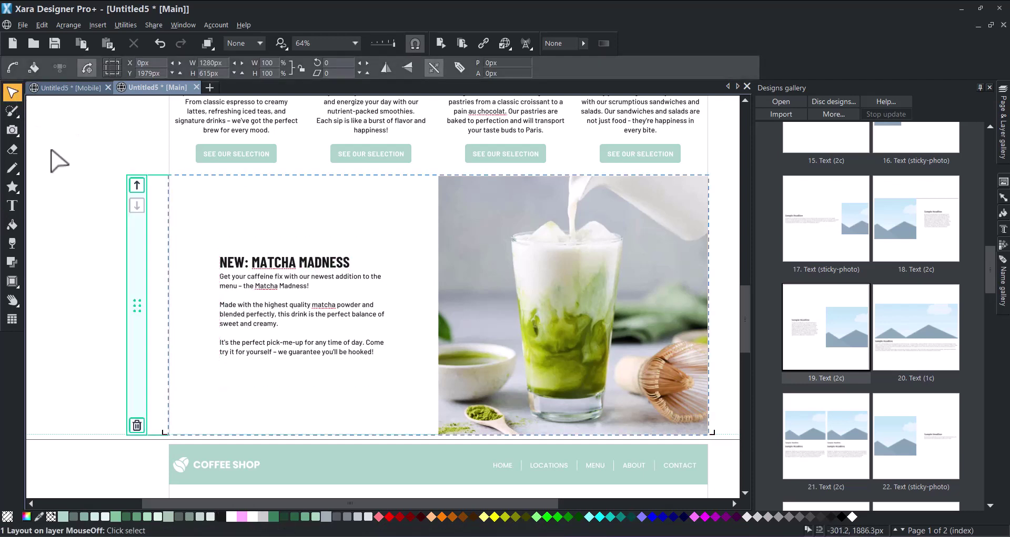
# Give the matcha block's BlockBackground shape a mint fill.
pyautogui.click(90, 226)
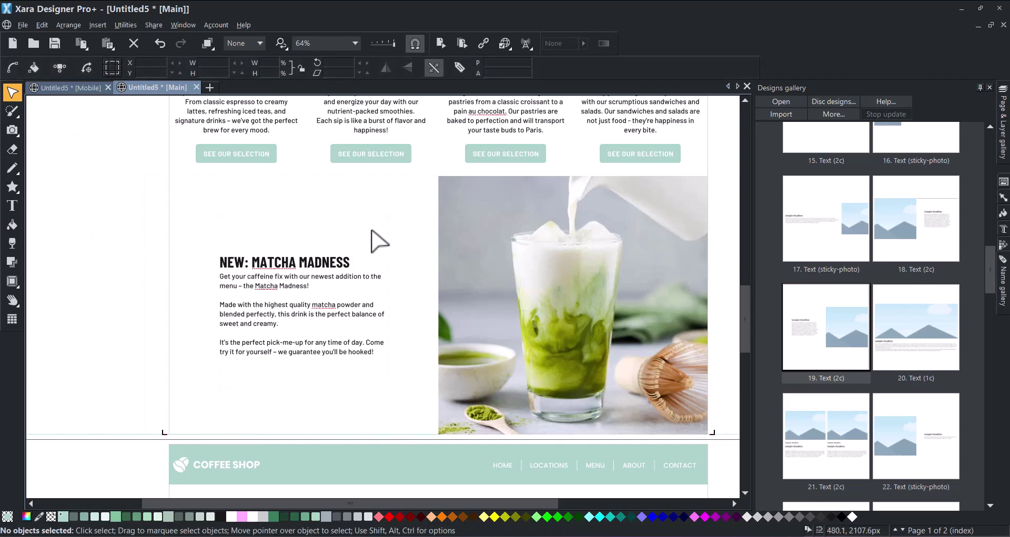
pyautogui.click(509, 252)
pyautogui.click(138, 268)
pyautogui.click(1003, 126)
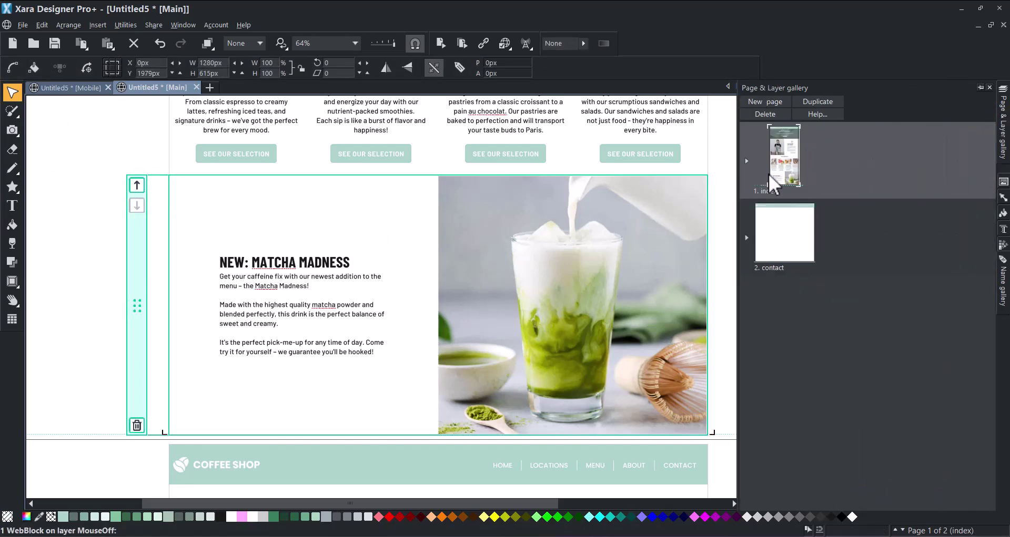
pyautogui.click(746, 161)
pyautogui.click(930, 102)
pyautogui.click(789, 213)
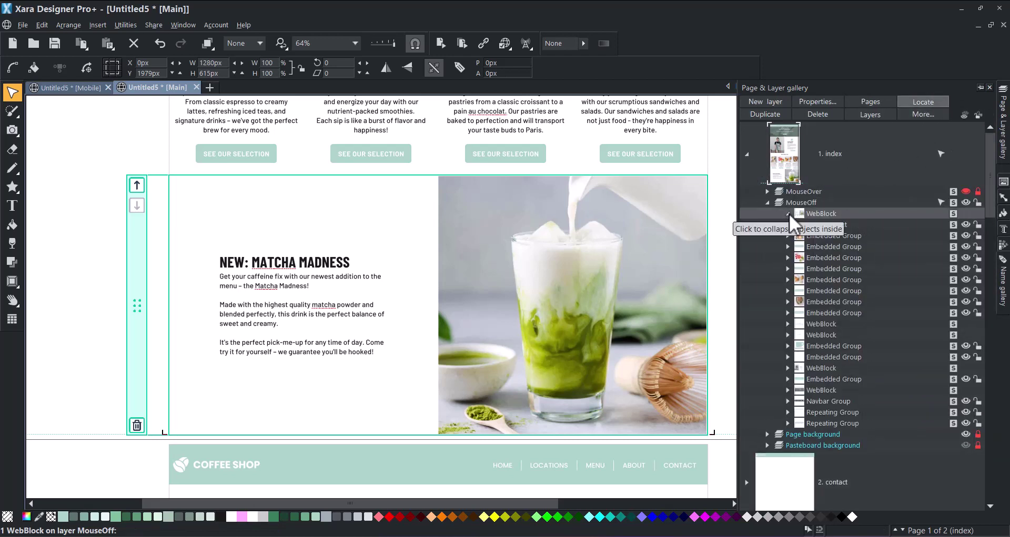
pyautogui.click(809, 225)
pyautogui.click(875, 258)
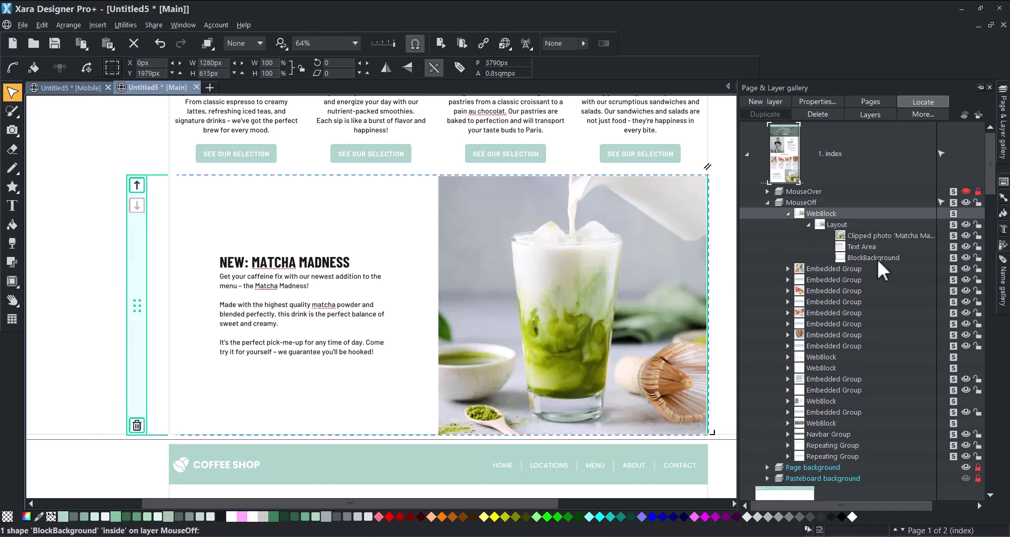
pyautogui.press('F9')
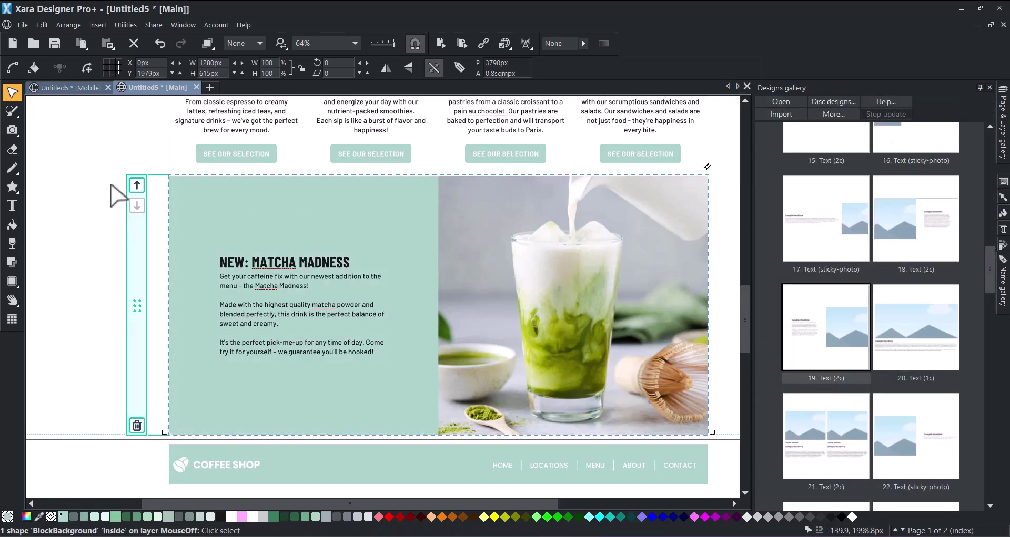
# Turn MATCHA MADNESS white and add an empty line above the body text.
pyautogui.click(11, 207)
pyautogui.moveTo(350, 261); pyautogui.dragTo(264, 262)
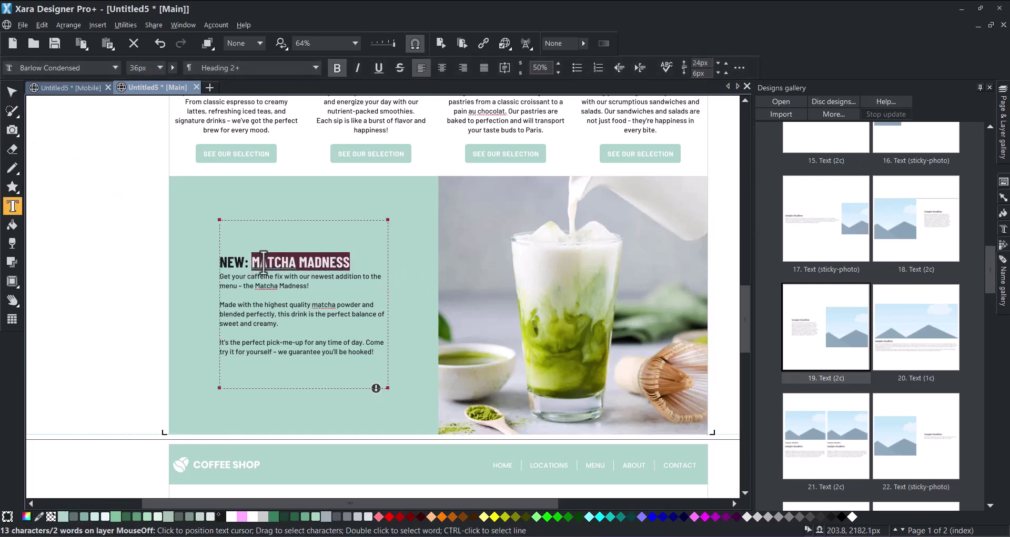
pyautogui.click(852, 517)
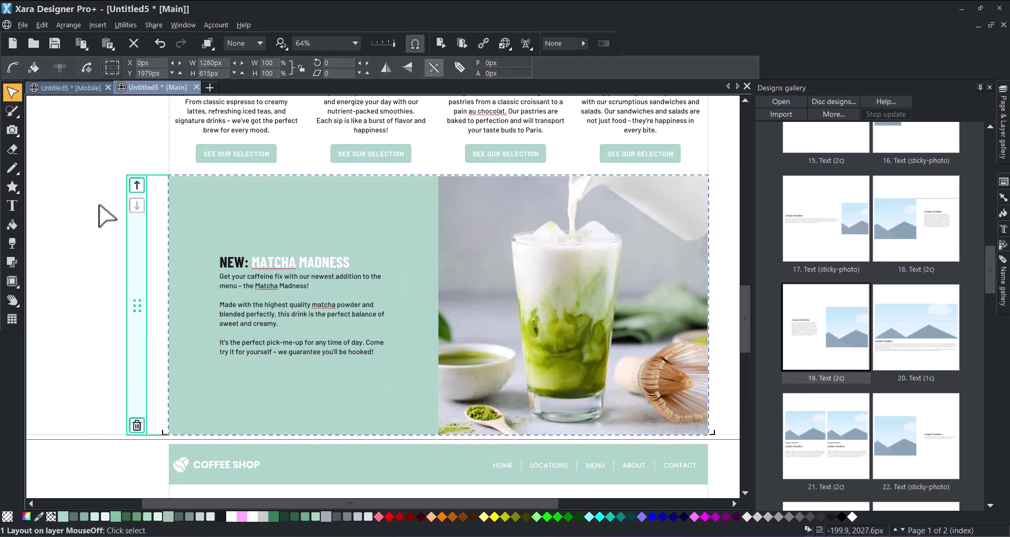
pyautogui.click(224, 278)
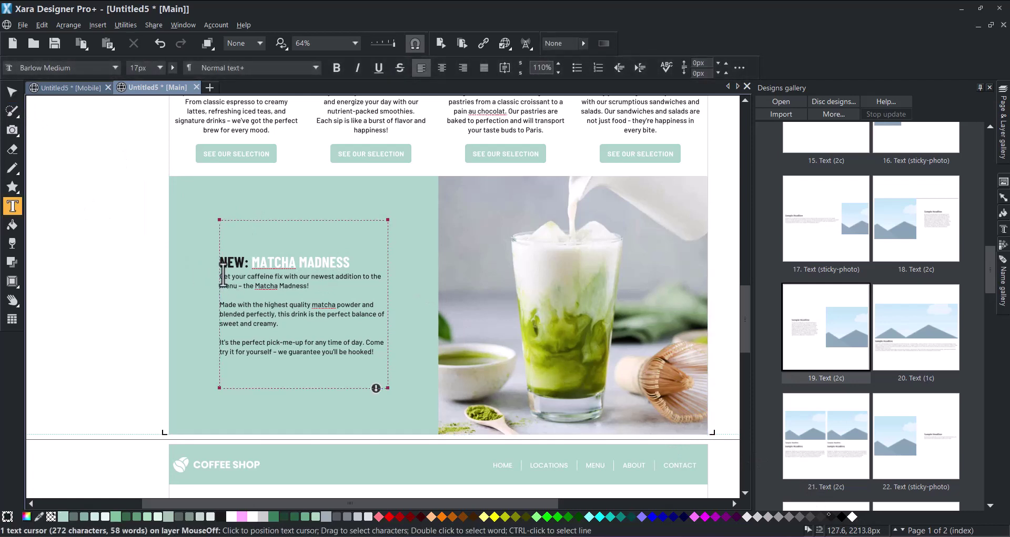
pyautogui.press('Return')
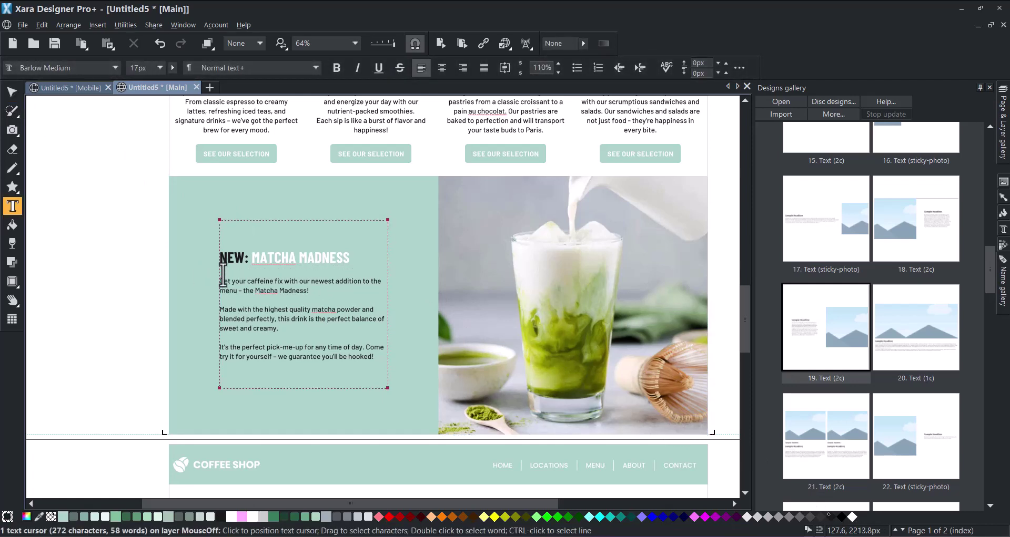
pyautogui.press('Escape')
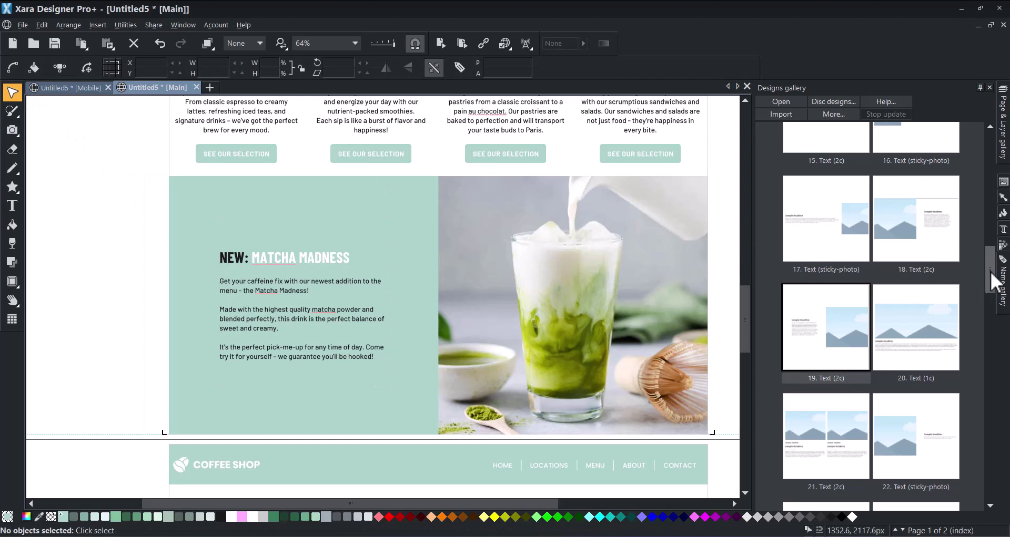
# Insert the two-column text design below Matcha and paste the PRE-ORDER YOUR FAVORITES headline.
pyautogui.moveTo(992, 272); pyautogui.dragTo(994, 347)
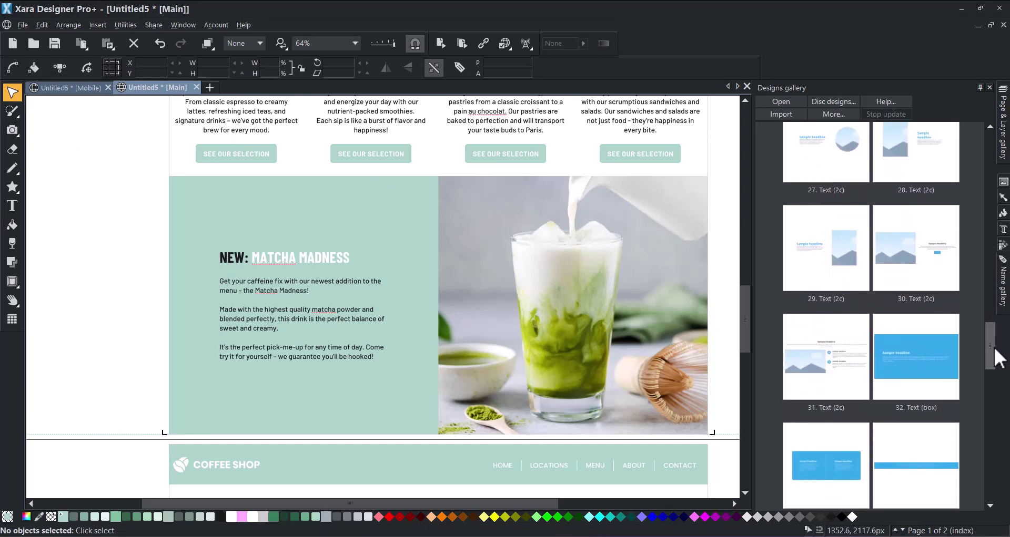
pyautogui.doubleClick(813, 369)
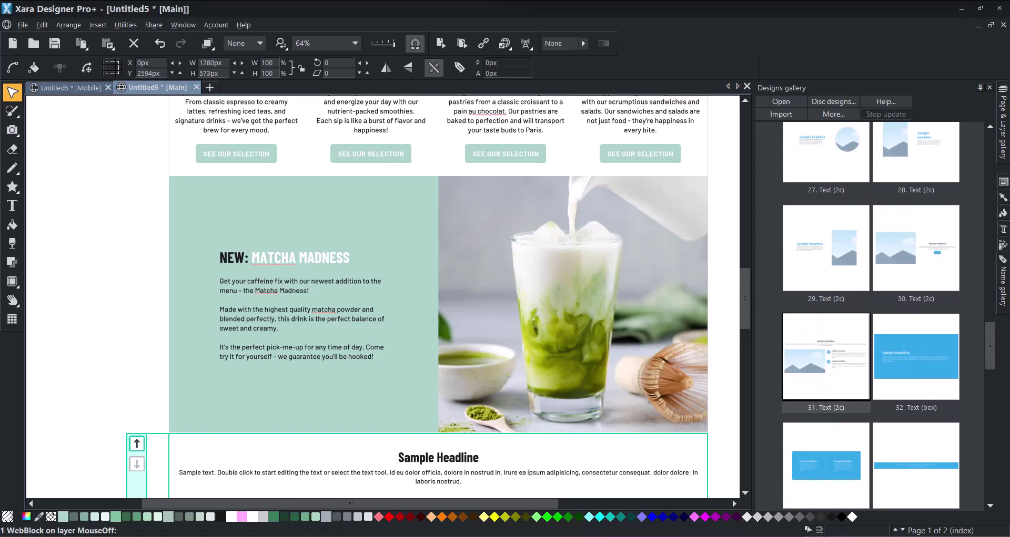
pyautogui.moveTo(743, 277); pyautogui.dragTo(755, 315)
pyautogui.click(378, 231)
pyautogui.click(8, 209)
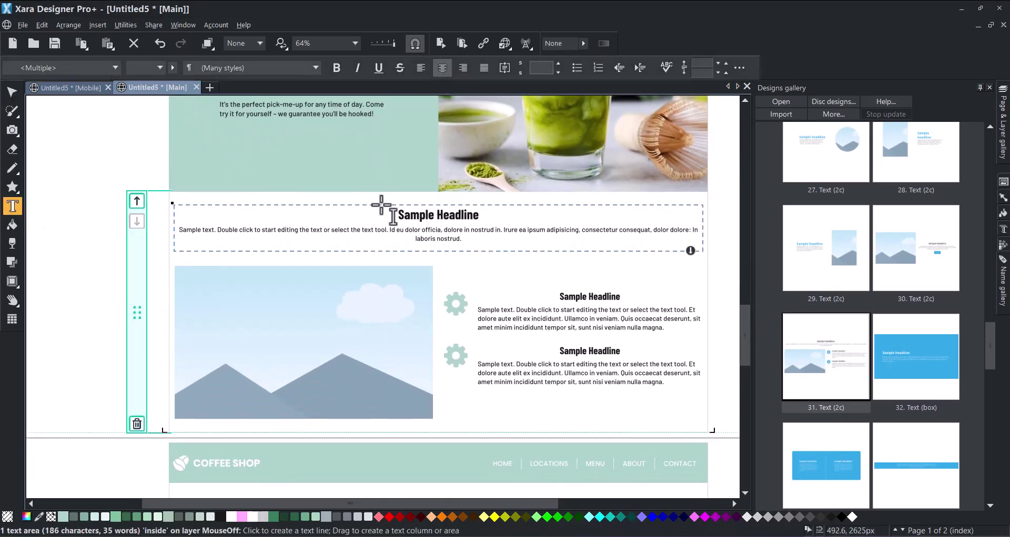
pyautogui.hotkey('ctrl', 'shift', 'v')
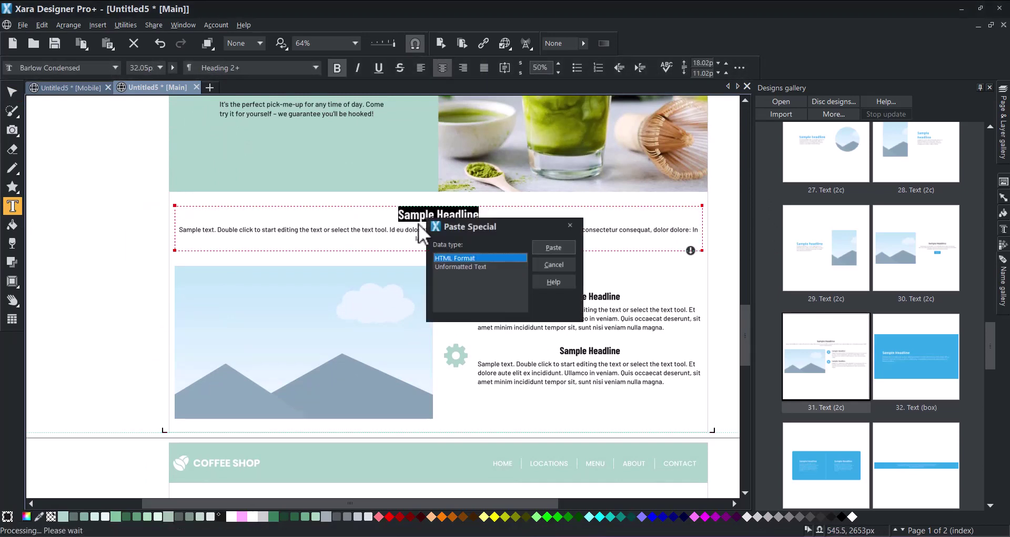
pyautogui.click(555, 247)
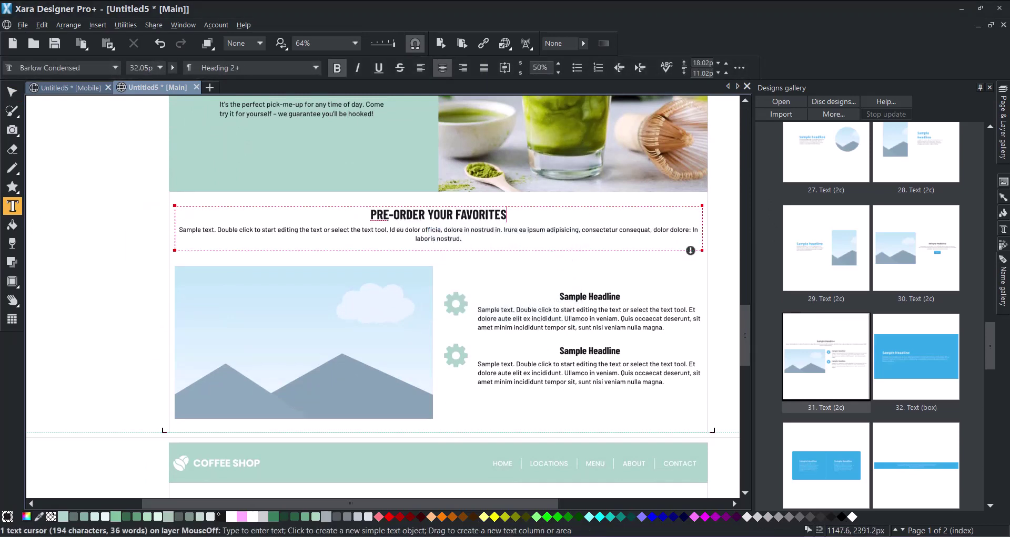
# Replace the placeholder body with the pre-order text and make the contact line bold.
pyautogui.moveTo(461, 239); pyautogui.dragTo(261, 230)
pyautogui.hotkey('ctrl', 'shift', 'v')
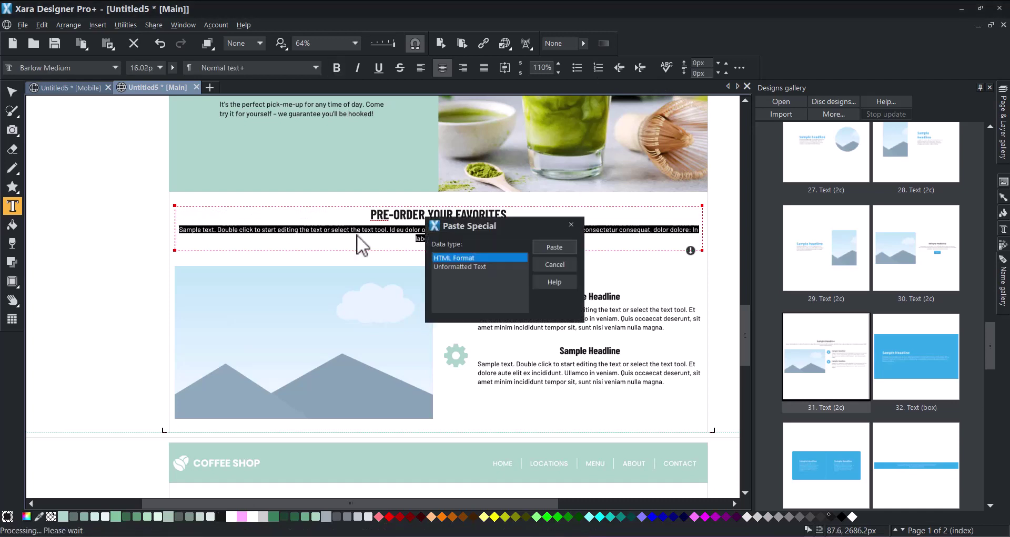
pyautogui.click(555, 246)
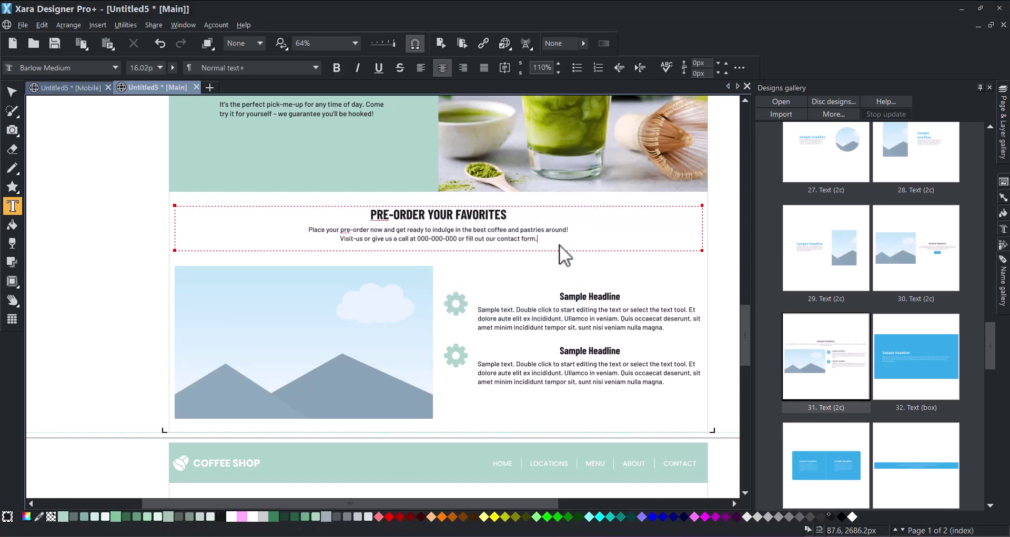
pyautogui.moveTo(538, 239); pyautogui.dragTo(341, 240)
pyautogui.hotkey('ctrl', 'b')
pyautogui.click(394, 220)
# Place the Coffee Shop Staff 3 photo into the block's image frame and reposition it.
pyautogui.moveTo(346, 534)
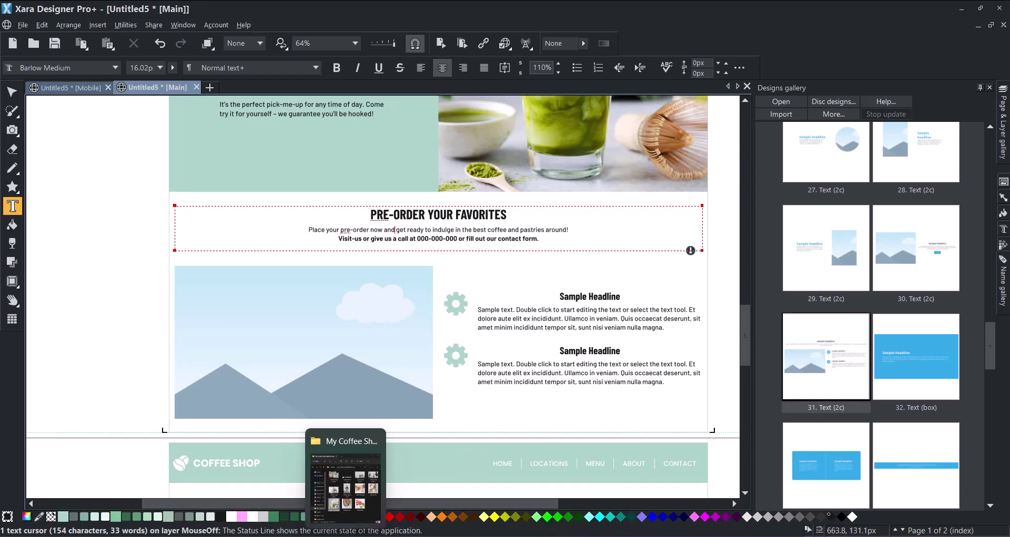
pyautogui.click(345, 474)
pyautogui.moveTo(731, 287); pyautogui.dragTo(385, 332)
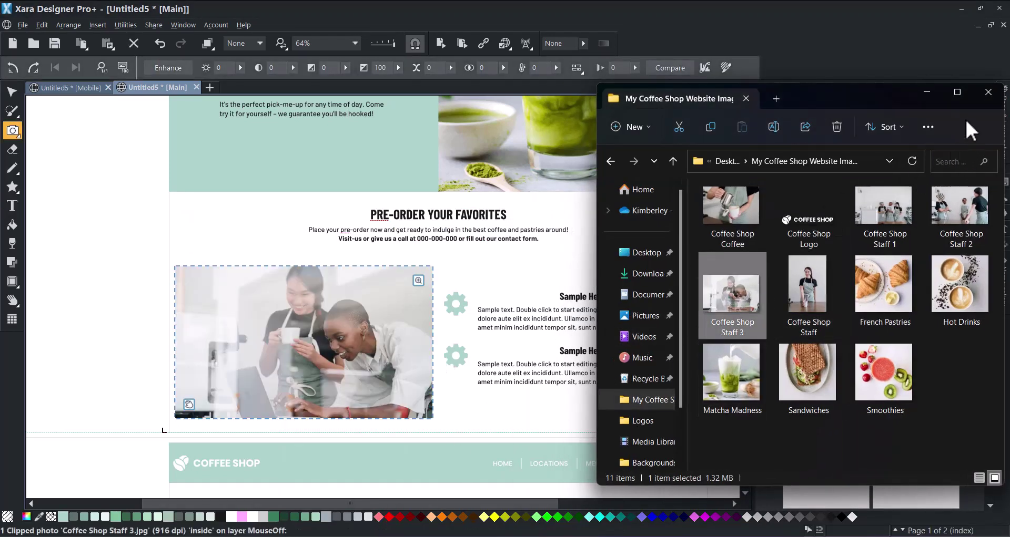
pyautogui.click(927, 93)
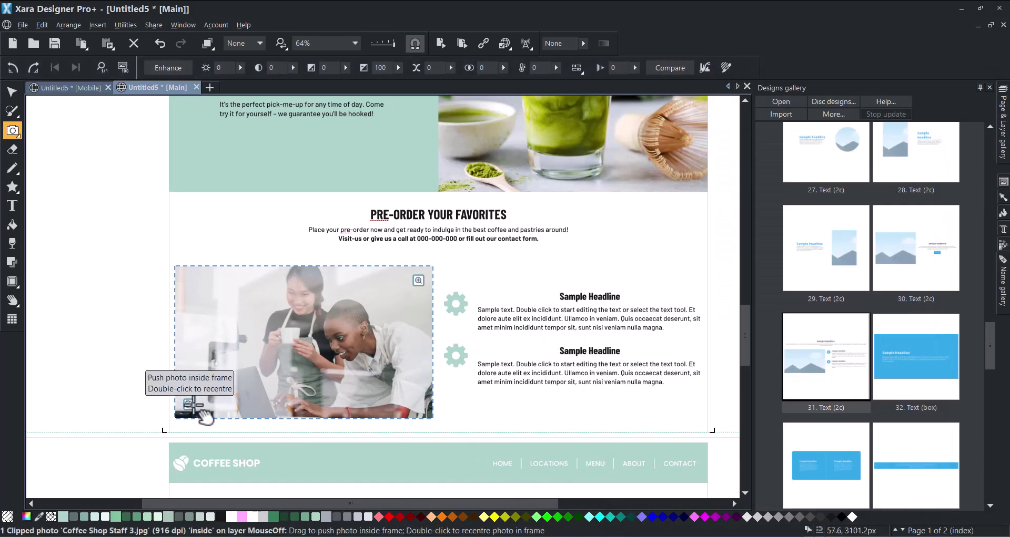
pyautogui.moveTo(195, 400); pyautogui.dragTo(202, 391)
# Paste the 'Spread the love…' heading as unformatted text and left-align it.
pyautogui.click(12, 205)
pyautogui.moveTo(620, 296); pyautogui.dragTo(559, 295)
pyautogui.hotkey('ctrl', 'shift', 'v')
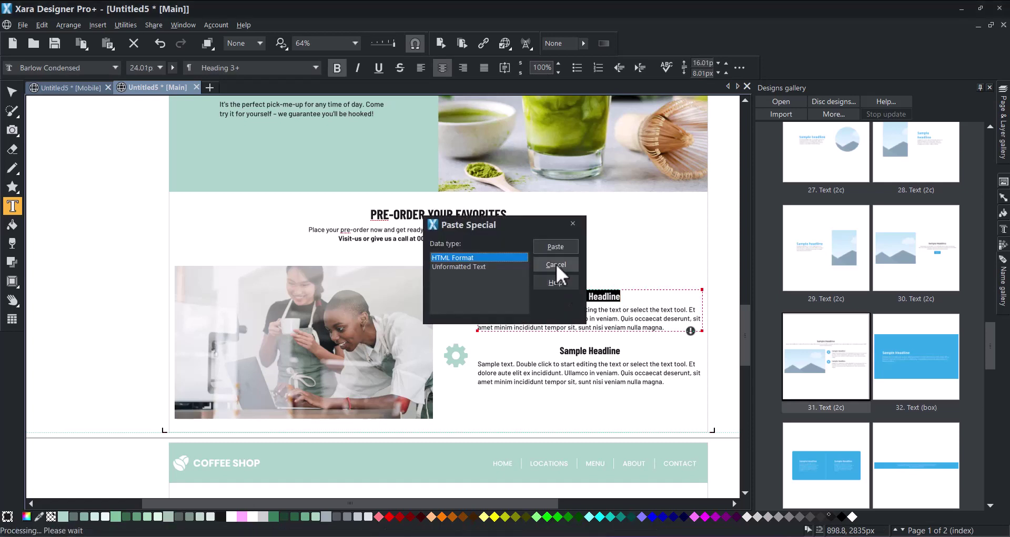
pyautogui.press('Down')
pyautogui.click(562, 249)
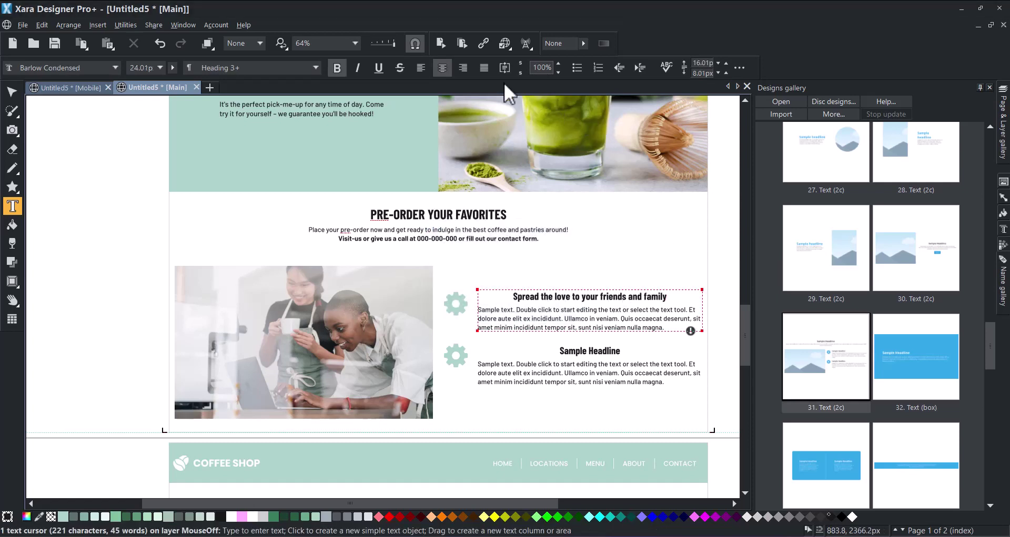
pyautogui.click(420, 68)
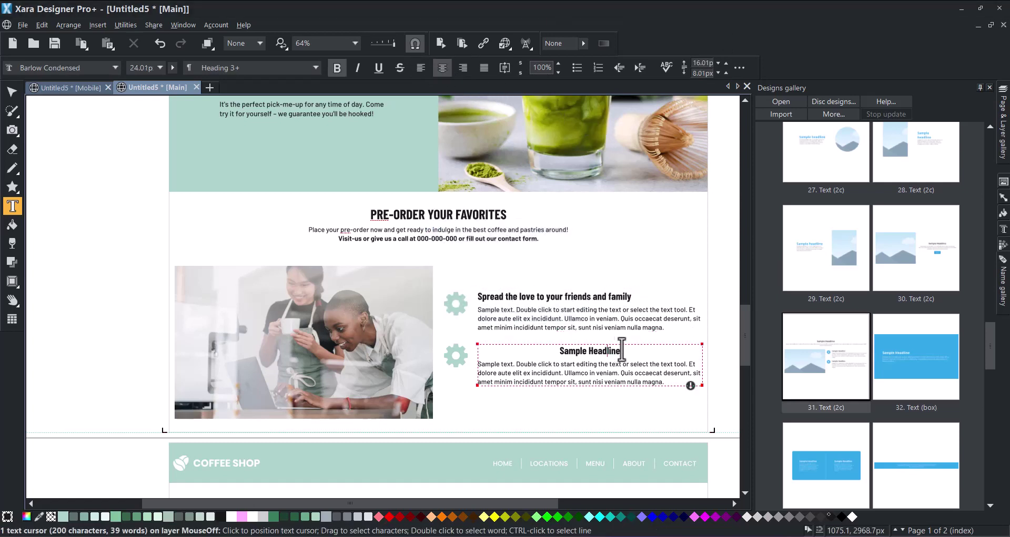
# Replace the second headline with a left-aligned 'Planning a party or business event?' heading.
pyautogui.moveTo(563, 355); pyautogui.dragTo(562, 348)
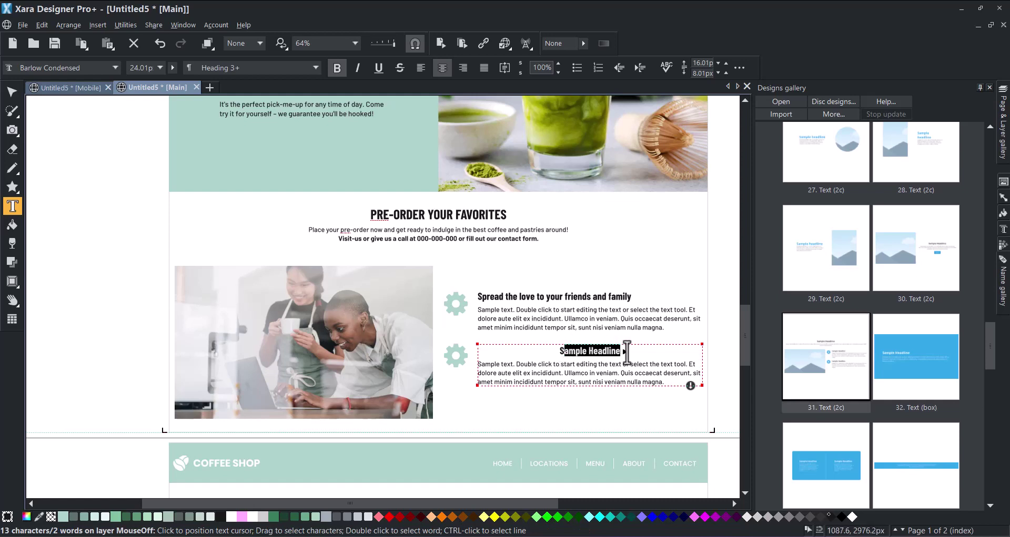
pyautogui.press('Delete')
pyautogui.hotkey('ctrl', 'shift', 'v')
pyautogui.click(506, 265)
pyautogui.click(556, 247)
pyautogui.click(420, 67)
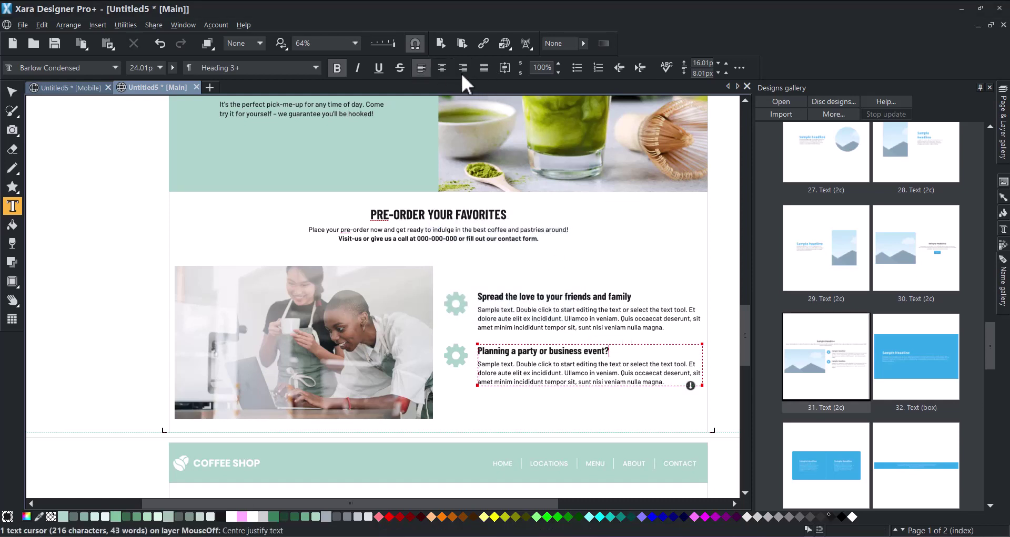
# Paste the party and pre-order descriptions as unformatted text under both feature headings.
pyautogui.moveTo(666, 383); pyautogui.dragTo(471, 365)
pyautogui.hotkey('ctrl', 'shift', 'v')
pyautogui.click(458, 266)
pyautogui.click(556, 247)
pyautogui.click(581, 319)
pyautogui.moveTo(667, 329); pyautogui.dragTo(477, 311)
pyautogui.hotkey('ctrl', 'shift', 'v')
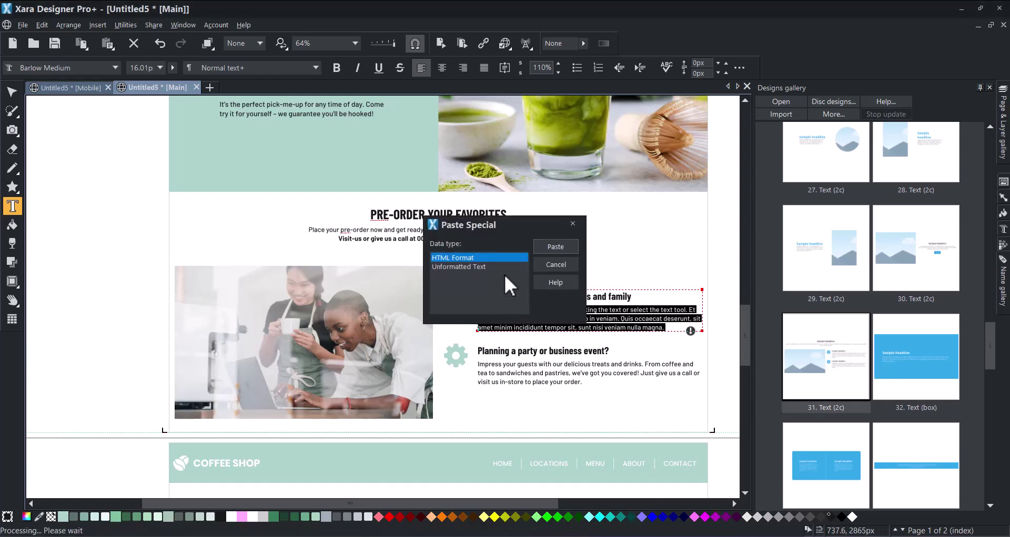
pyautogui.click(508, 267)
pyautogui.click(551, 247)
pyautogui.click(13, 93)
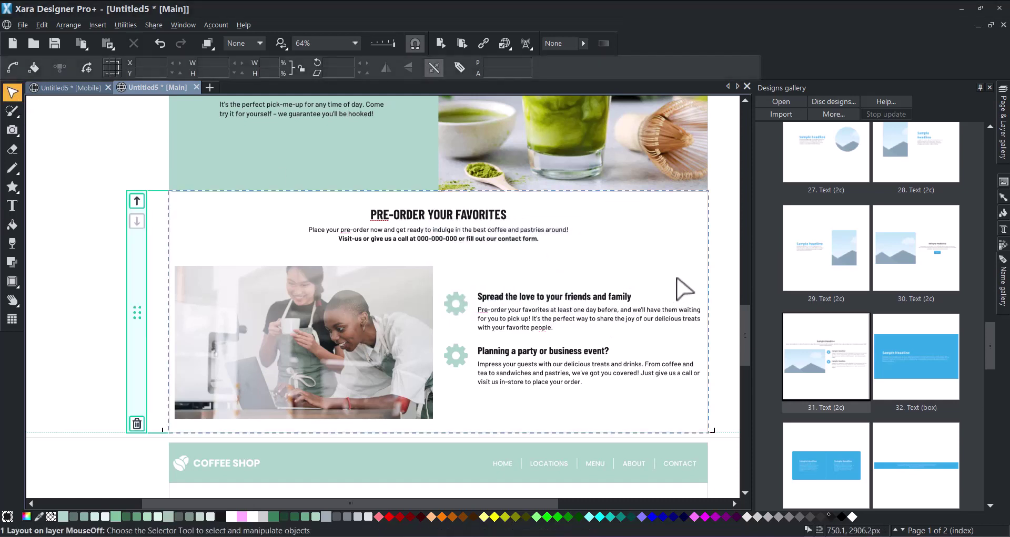
# Replace the first gear icon with a heart symbol found by searching 'heart'.
pyautogui.press('Escape')
pyautogui.click(461, 303)
pyautogui.rightClick(463, 301)
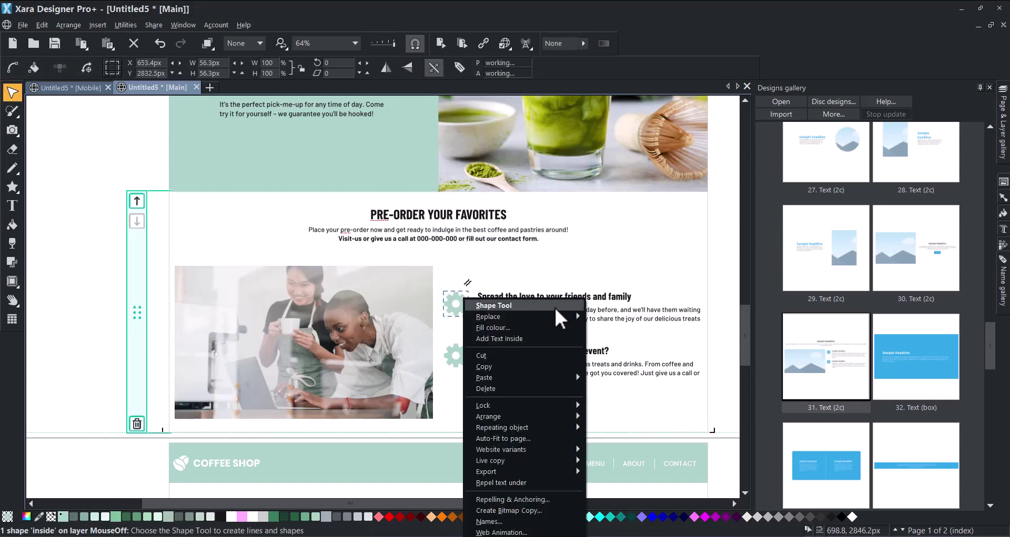
pyautogui.moveTo(558, 316)
pyautogui.click(609, 318)
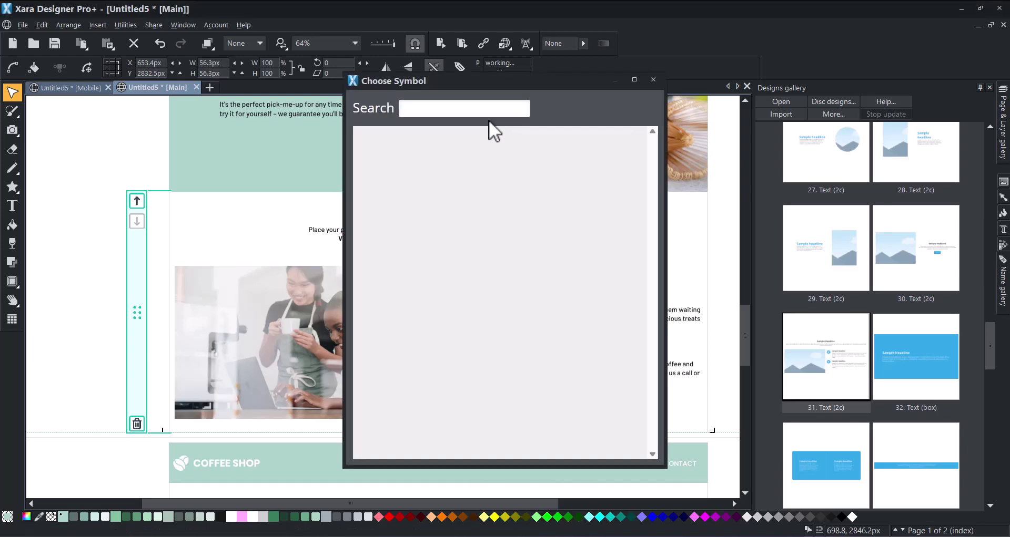
pyautogui.write('heart')
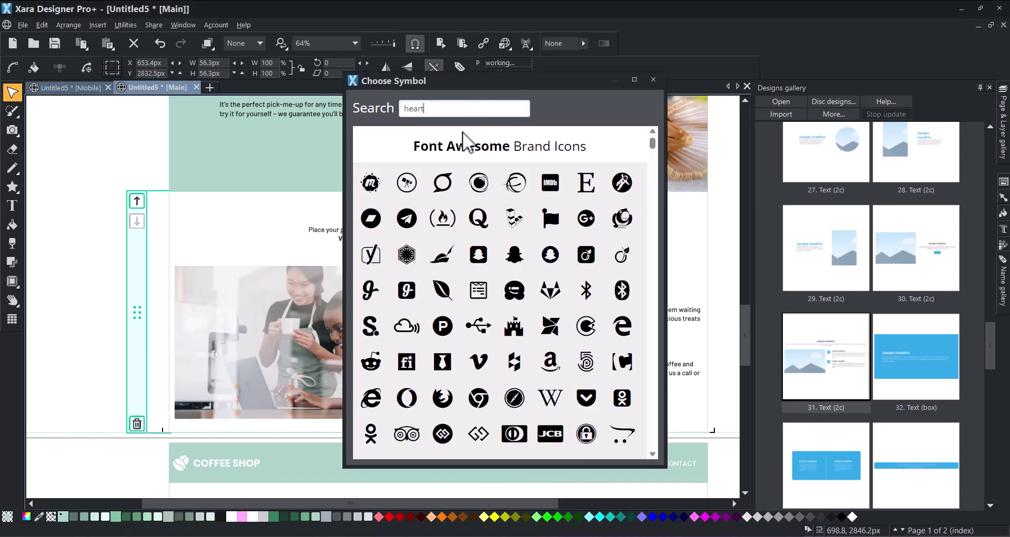
pyautogui.click(366, 188)
# Replace the second gear icon with a music note symbol found by searching 'music'.
pyautogui.click(455, 356)
pyautogui.rightClick(456, 356)
pyautogui.moveTo(558, 108)
pyautogui.click(603, 108)
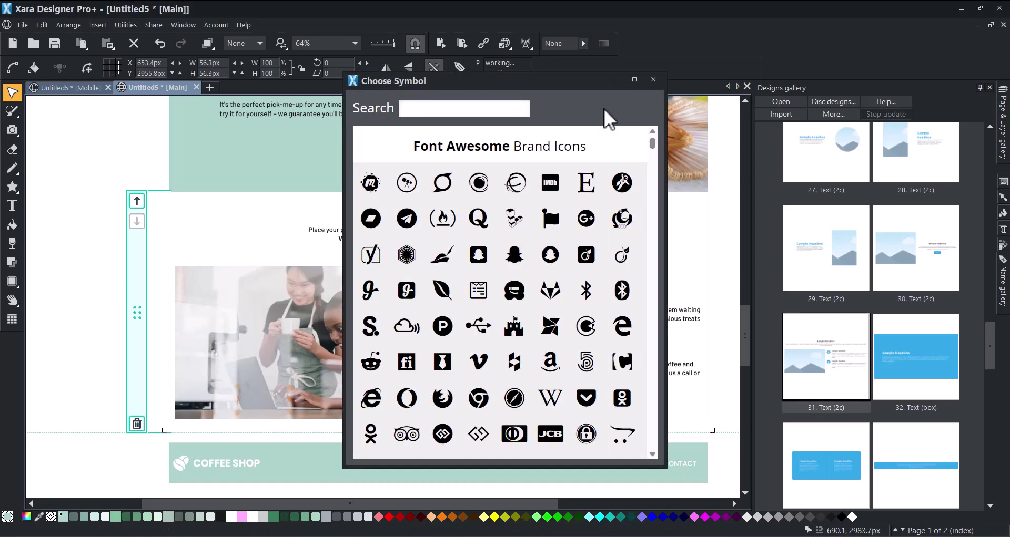
pyautogui.click(451, 109)
pyautogui.write('music')
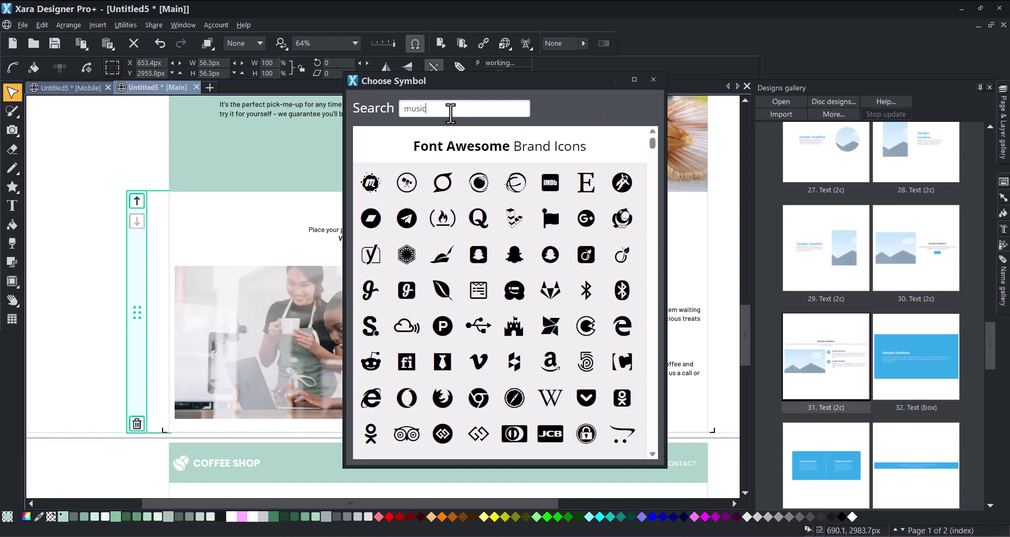
pyautogui.press('Return')
pyautogui.doubleClick(370, 181)
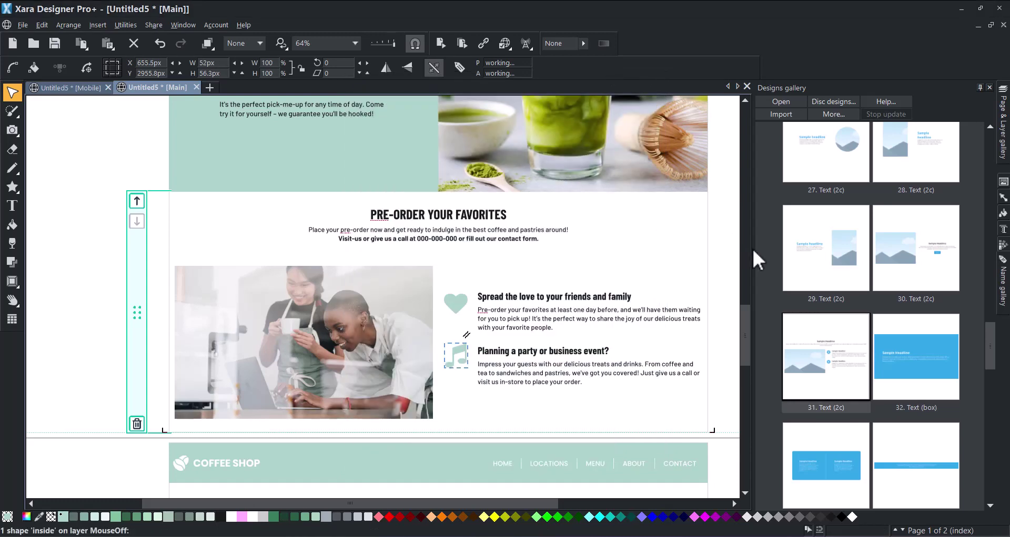
pyautogui.click(727, 257)
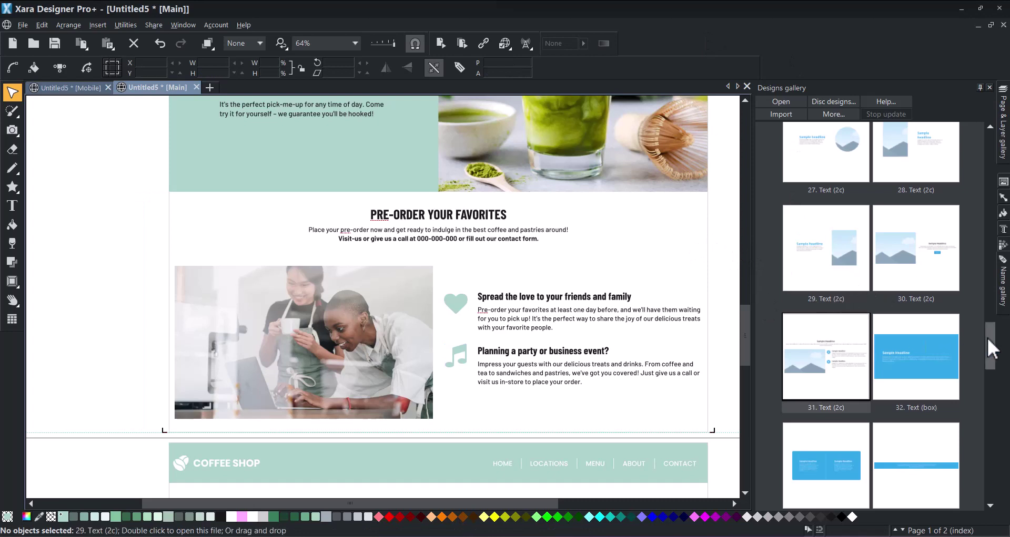
# Insert the '4. Social (1c)' design from Web blocks > Social below the pre-order section.
pyautogui.moveTo(986, 337); pyautogui.dragTo(954, 150)
pyautogui.click(784, 230)
pyautogui.click(764, 152)
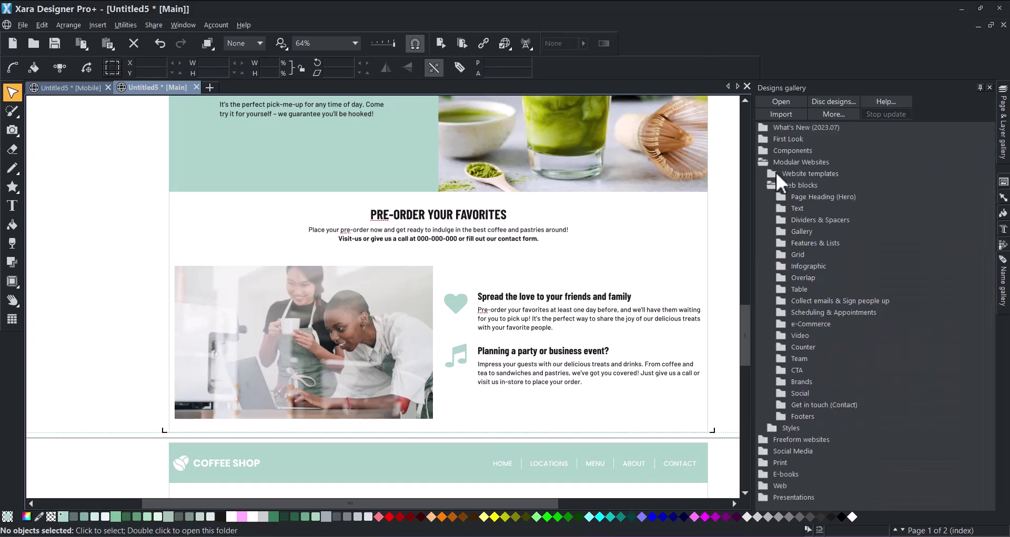
pyautogui.click(781, 393)
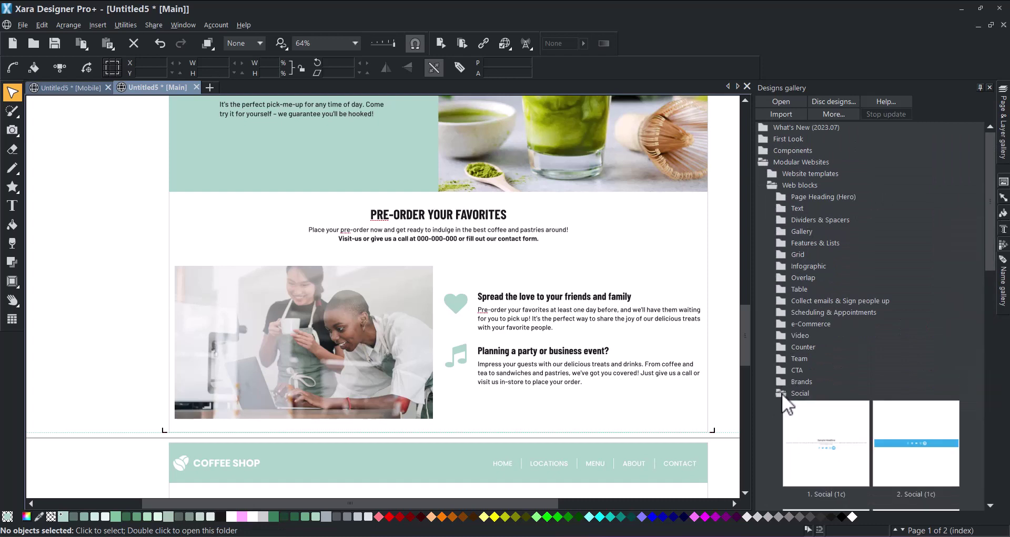
pyautogui.scroll(-5, 861, 358)
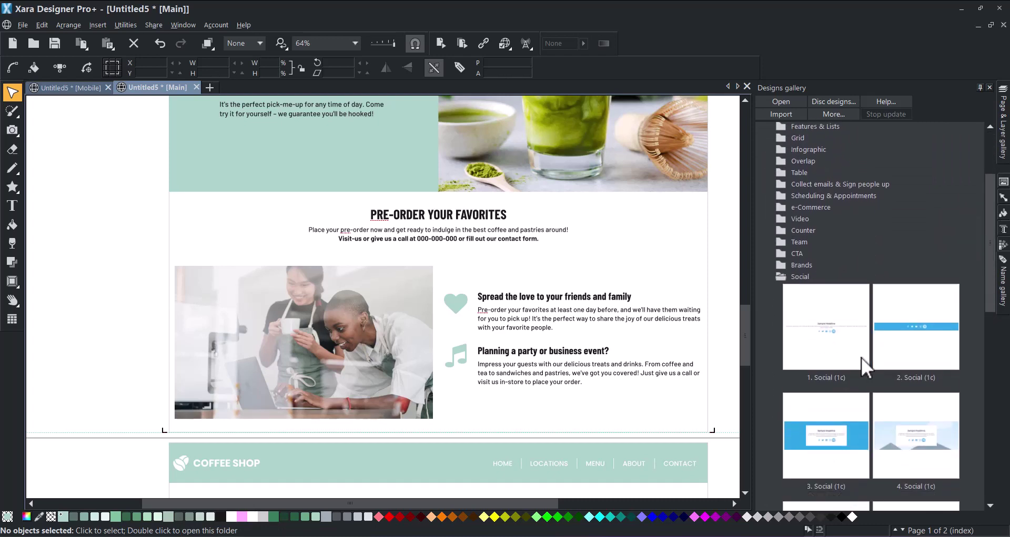
pyautogui.scroll(-1, 860, 357)
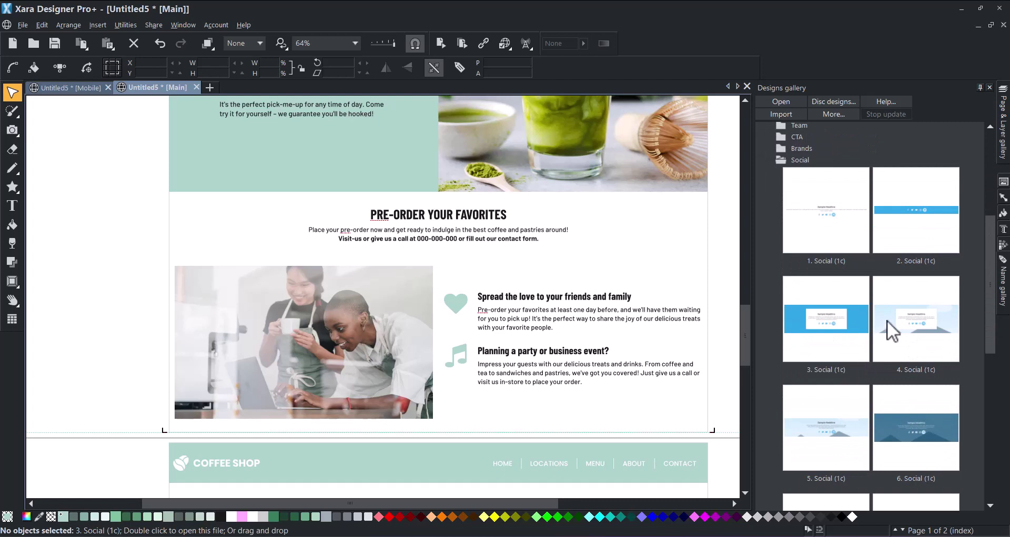
pyautogui.doubleClick(886, 321)
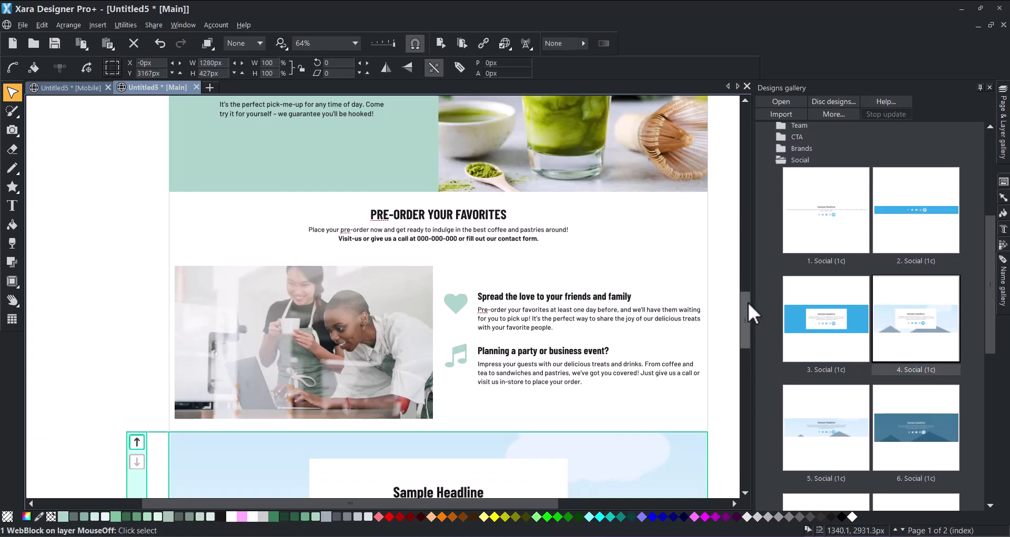
pyautogui.moveTo(747, 303); pyautogui.dragTo(746, 334)
# Retitle the block 'Brew-tifully Connected ☕' and paste the social-media paragraph as plain text.
pyautogui.click(423, 262)
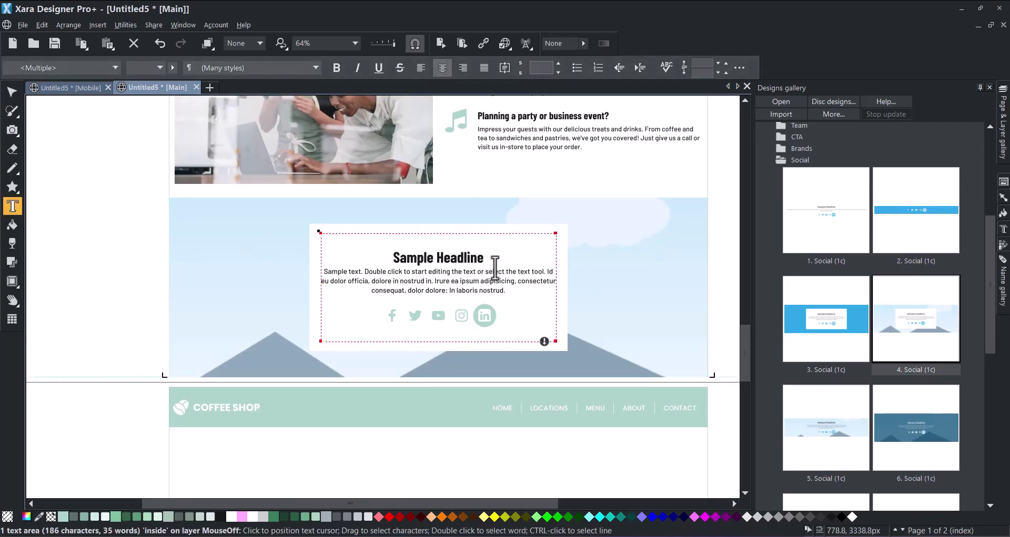
pyautogui.moveTo(484, 258); pyautogui.dragTo(389, 256)
pyautogui.hotkey('ctrl', 'shift', 'v')
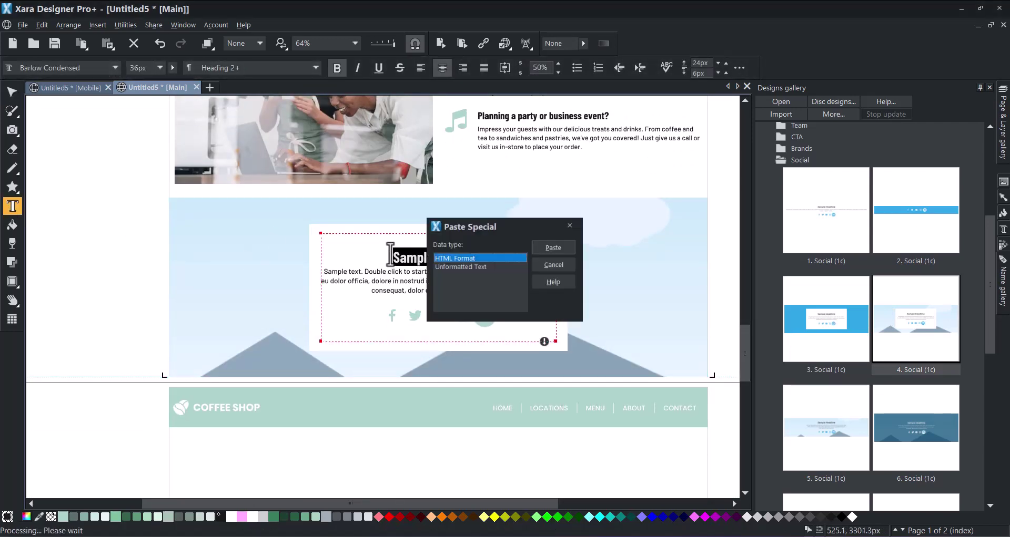
pyautogui.click(554, 245)
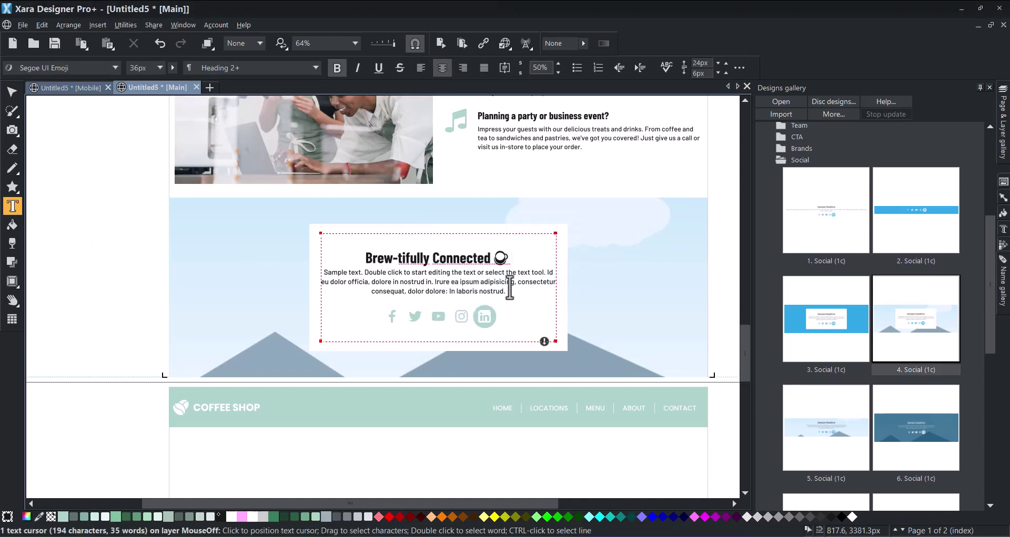
pyautogui.moveTo(504, 291); pyautogui.dragTo(326, 274)
pyautogui.hotkey('ctrl', 'shift', 'v')
pyautogui.click(462, 262)
pyautogui.click(555, 246)
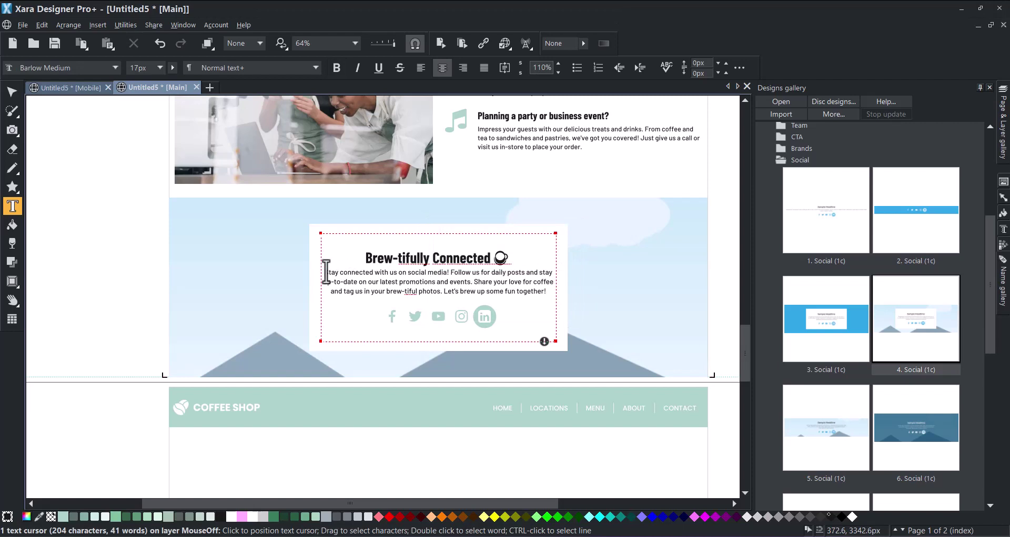
# Delete the LinkedIn and YouTube icons from the social block.
pyautogui.click(11, 92)
pyautogui.click(116, 208)
pyautogui.click(484, 321)
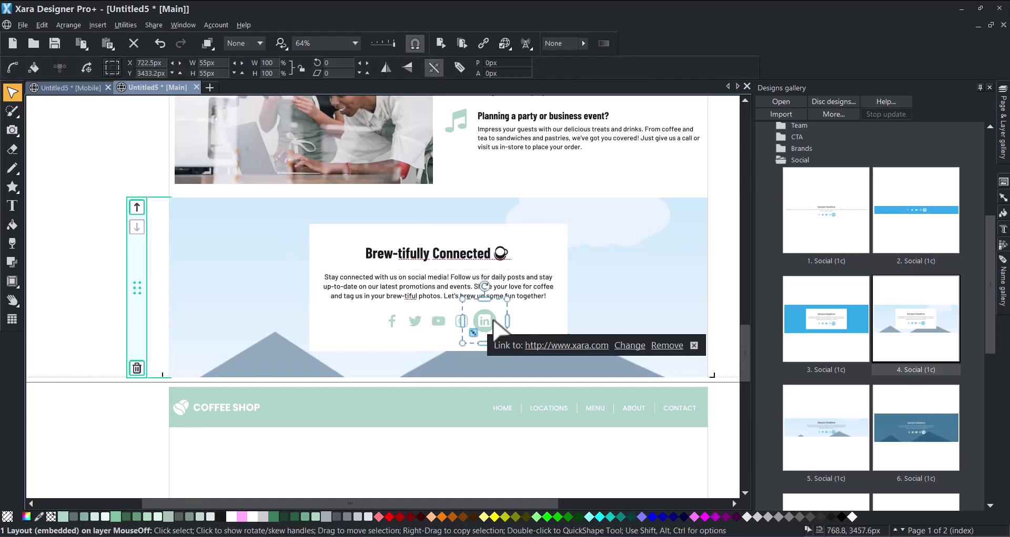
pyautogui.press('Delete')
pyautogui.click(449, 322)
pyautogui.press('Delete')
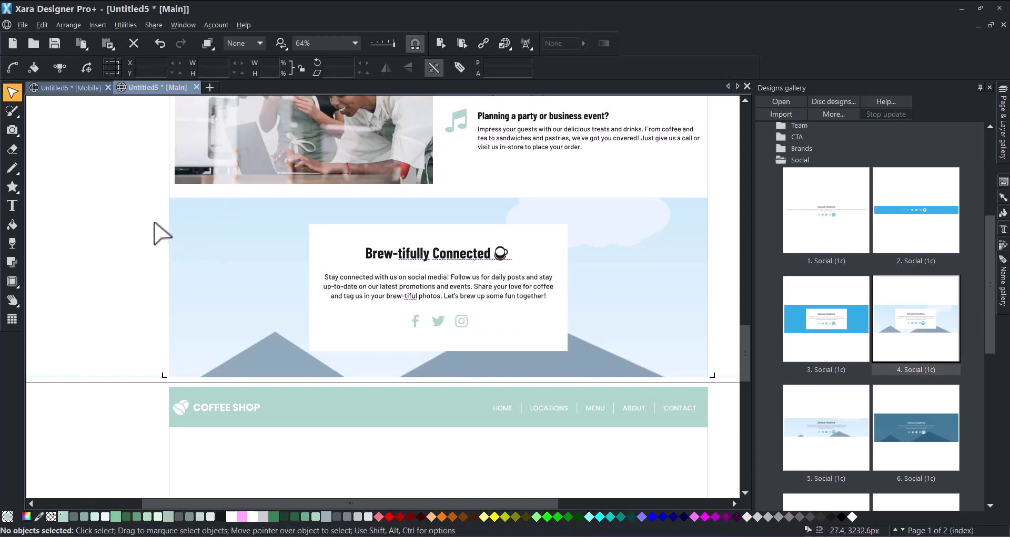
# Drop the Coffee Shop Staff 1 photo into the social block background, shifted to show faces.
pyautogui.click(299, 534)
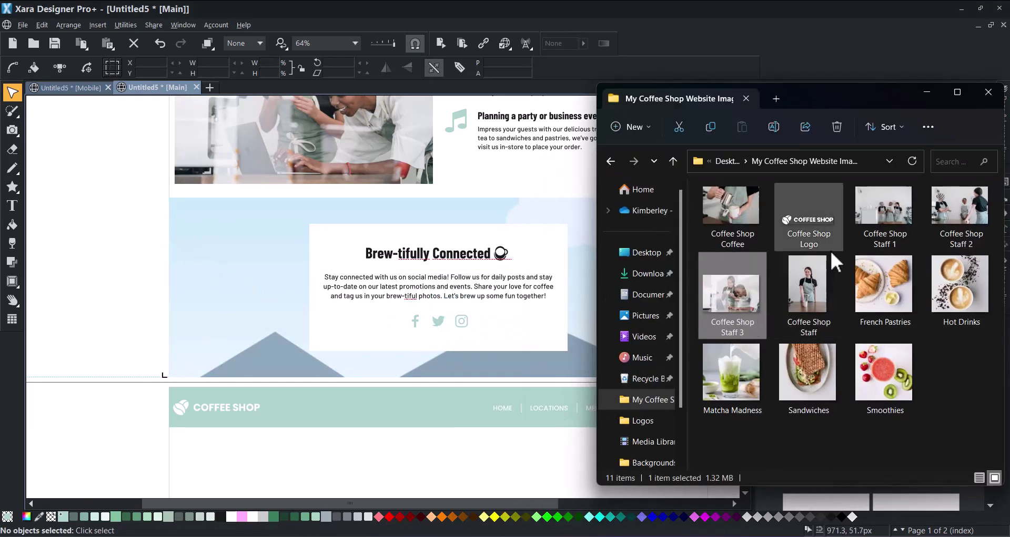
pyautogui.moveTo(896, 208); pyautogui.dragTo(535, 255)
pyautogui.moveTo(273, 254); pyautogui.dragTo(273, 255)
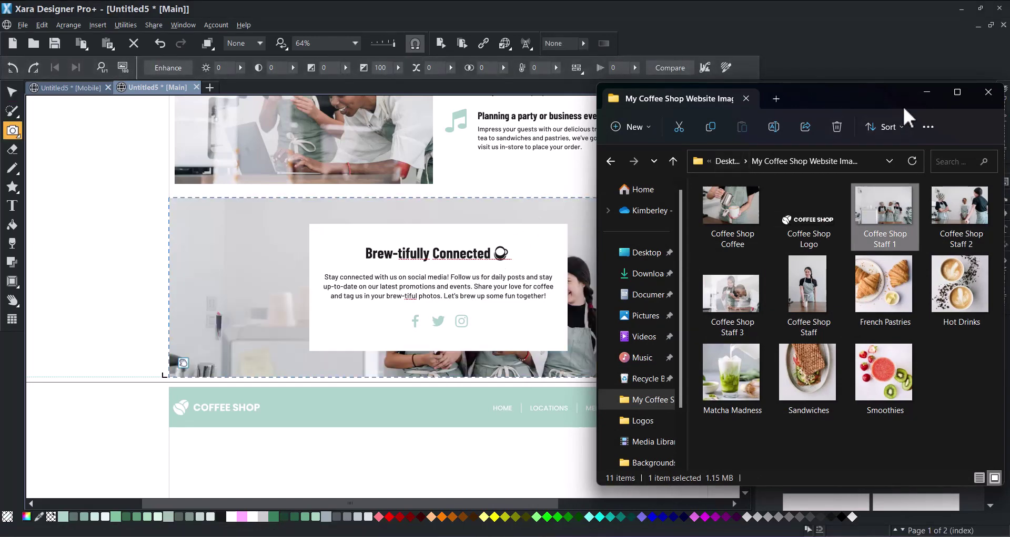
pyautogui.click(926, 94)
pyautogui.moveTo(181, 370); pyautogui.dragTo(210, 307)
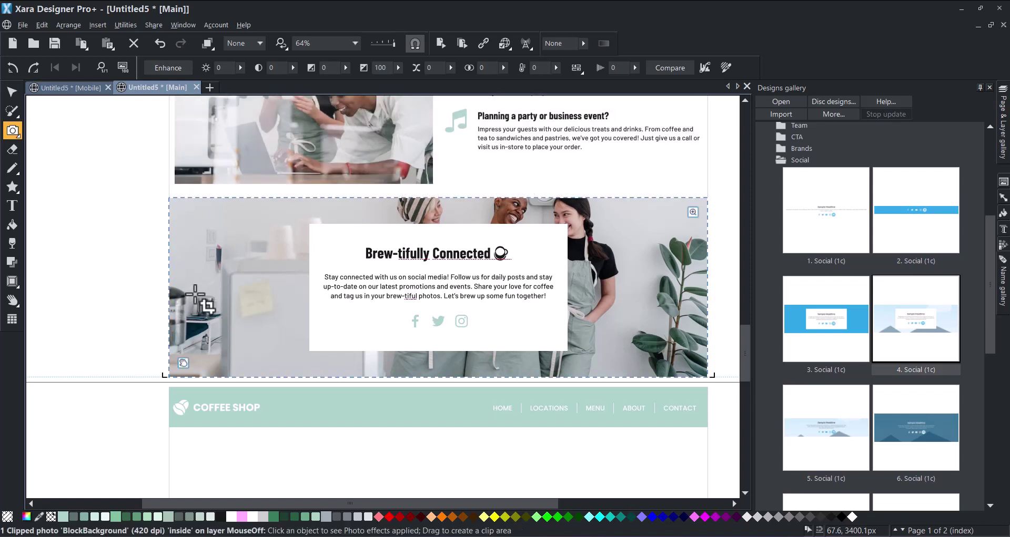
pyautogui.click(11, 92)
pyautogui.click(117, 226)
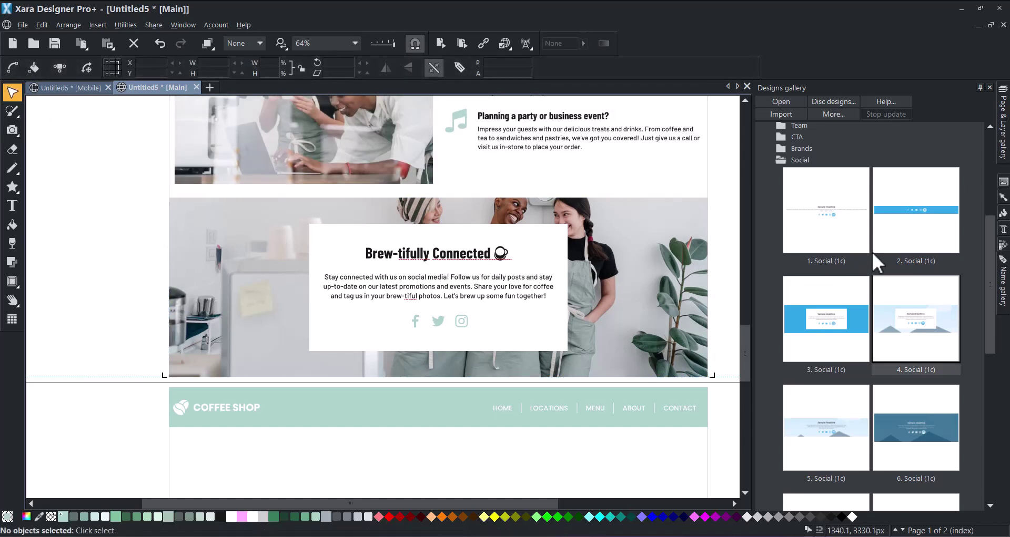
# Insert the '1a. Footer (1c)' design from the Footers category into the page.
pyautogui.doubleClick(781, 158)
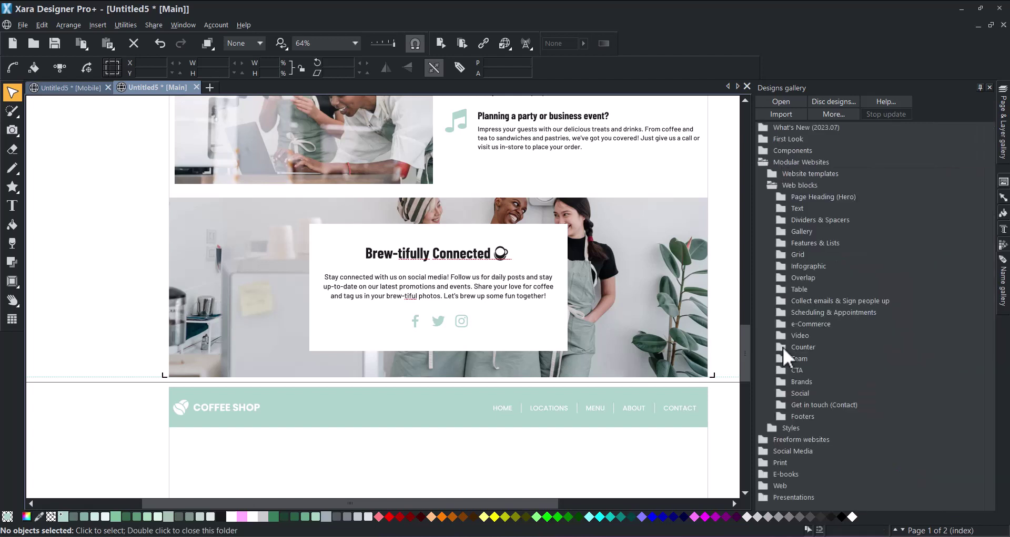
pyautogui.doubleClick(784, 417)
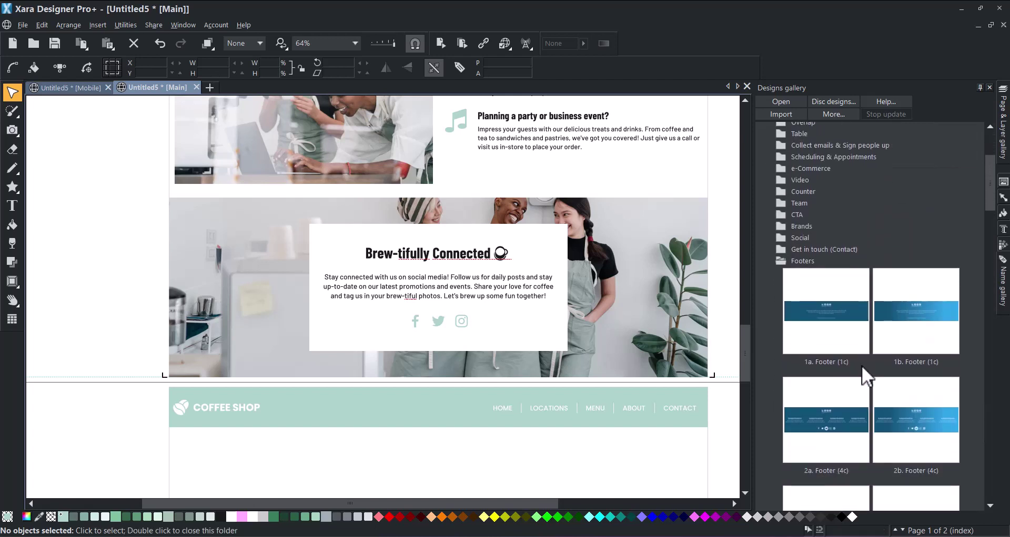
pyautogui.doubleClick(830, 308)
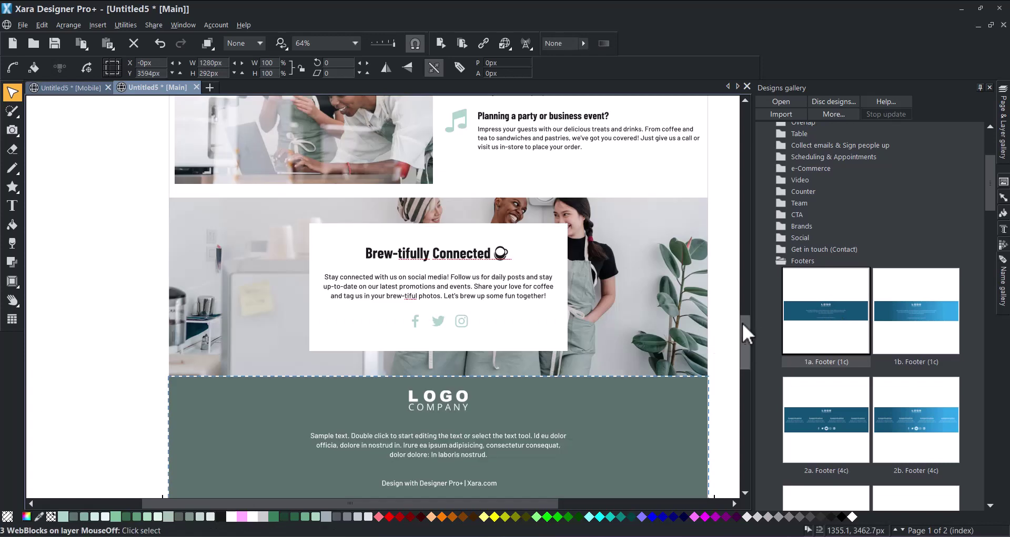
pyautogui.moveTo(742, 325); pyautogui.dragTo(744, 339)
# Replace the footer's placeholder logo with the Coffee Shop Logo file.
pyautogui.click(432, 287)
pyautogui.rightClick(433, 288)
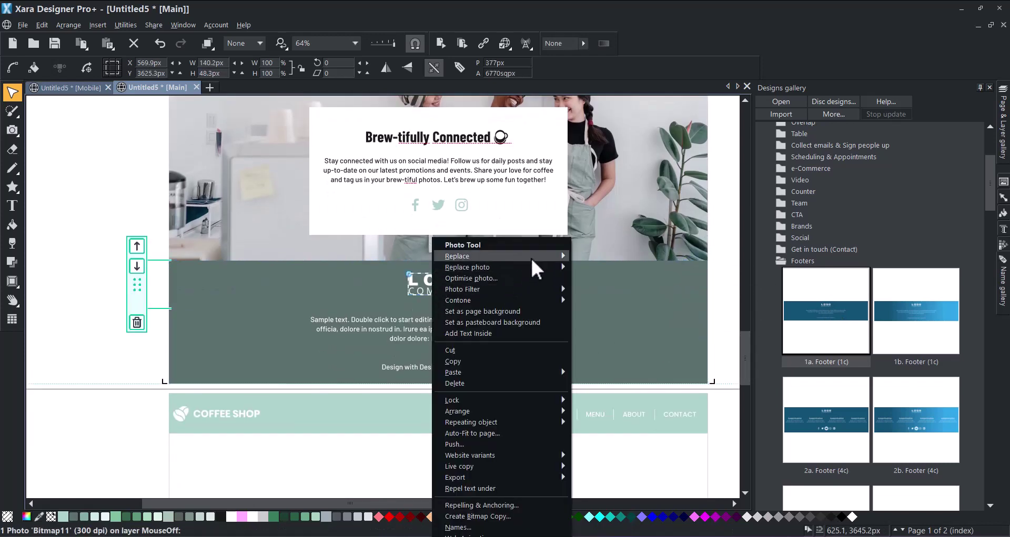
pyautogui.moveTo(531, 257)
pyautogui.click(599, 266)
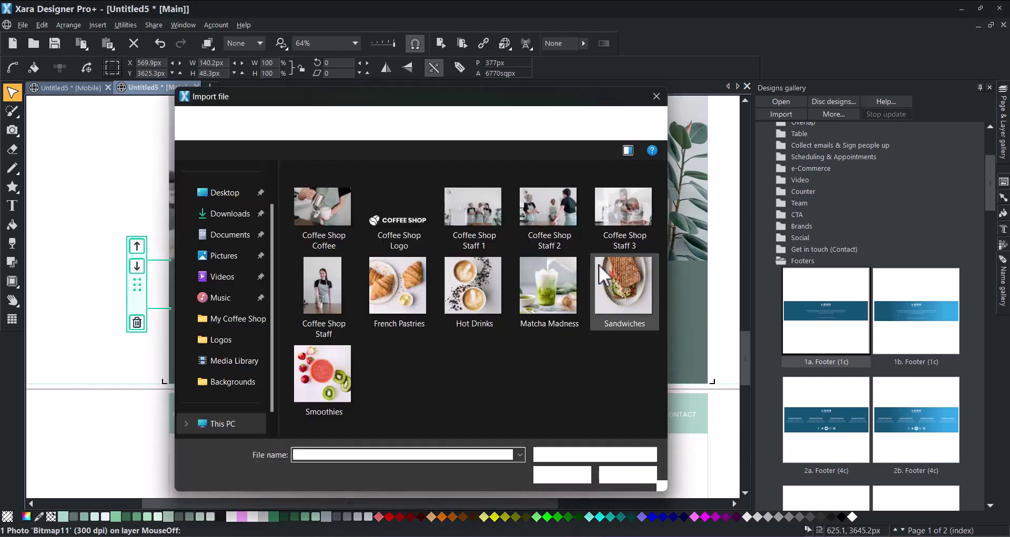
pyautogui.doubleClick(405, 220)
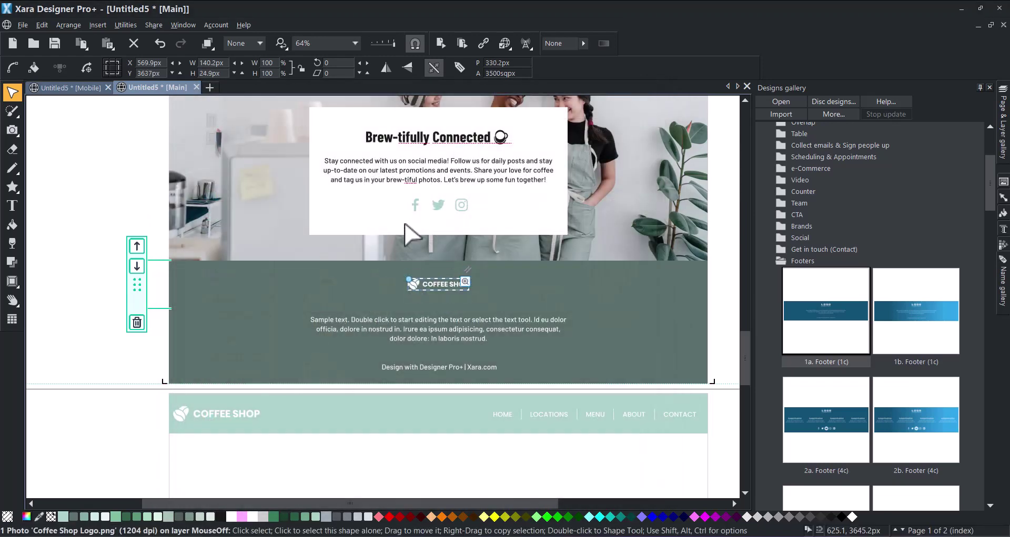
pyautogui.click(456, 319)
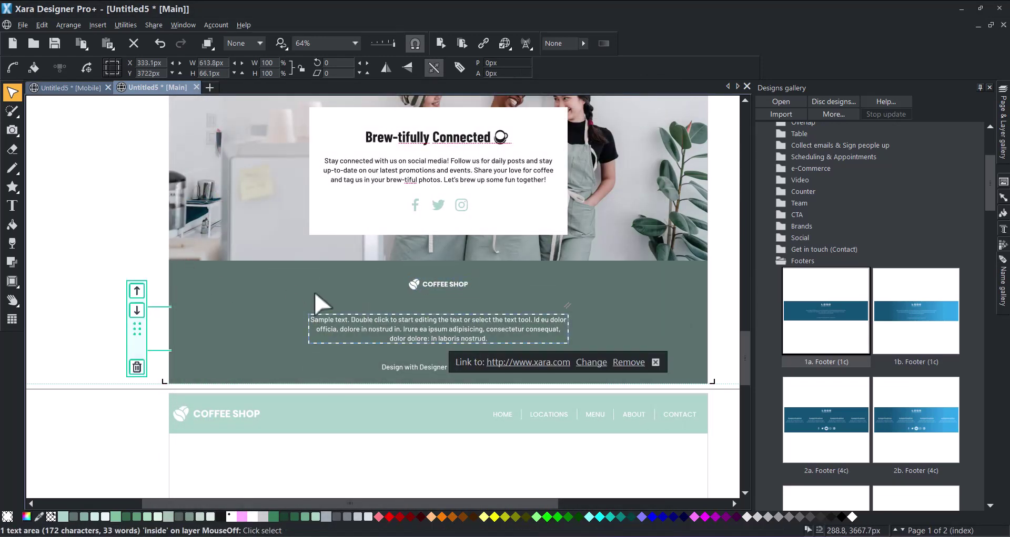
pyautogui.doubleClick(553, 343)
pyautogui.hotkey('ctrl', 'a')
pyautogui.hotkey('ctrl', 'shift', 'v')
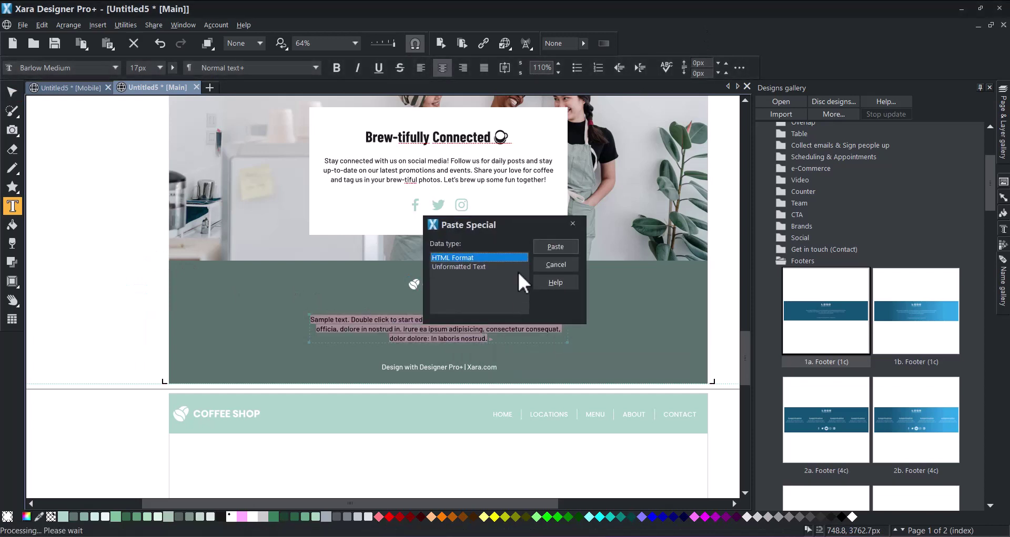
pyautogui.click(555, 247)
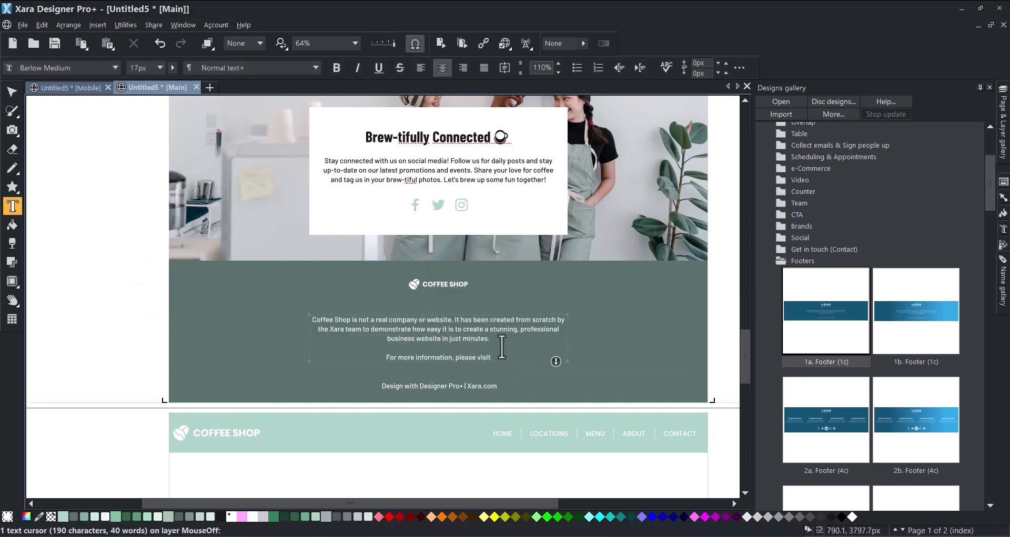
pyautogui.write('www.xara.com')
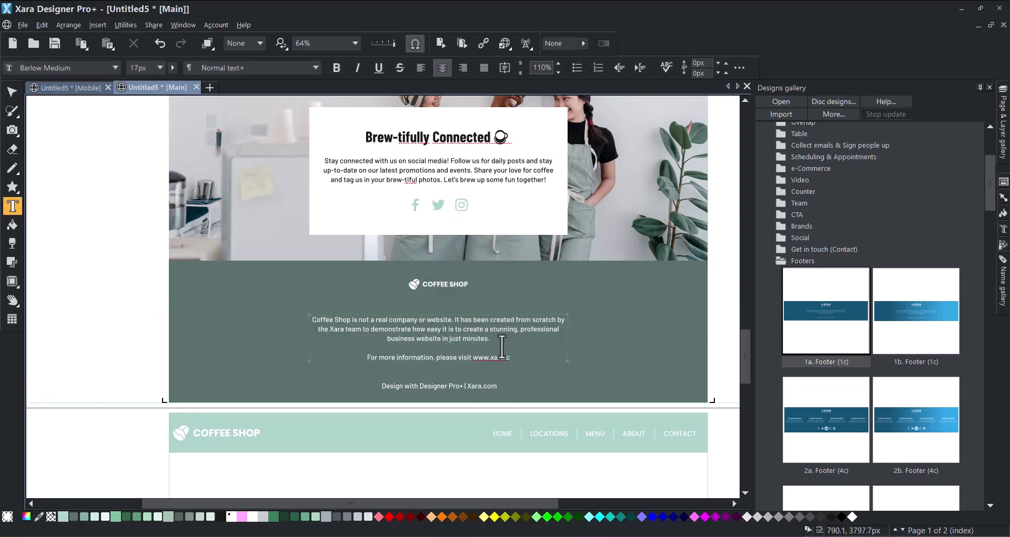
pyautogui.click(12, 91)
# Fill the footer's logo strip, text area and credit strip with light mint.
pyautogui.click(90, 180)
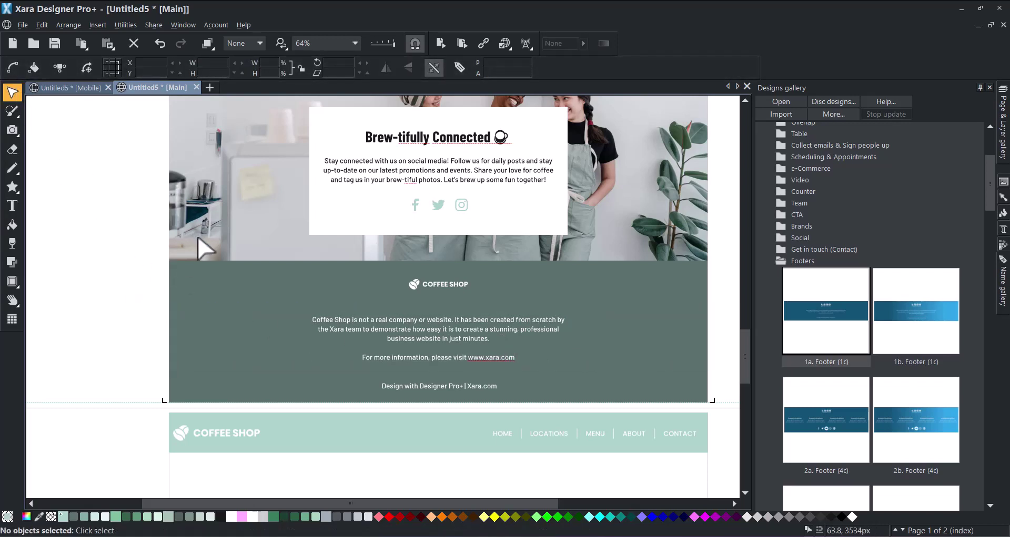
pyautogui.click(277, 283)
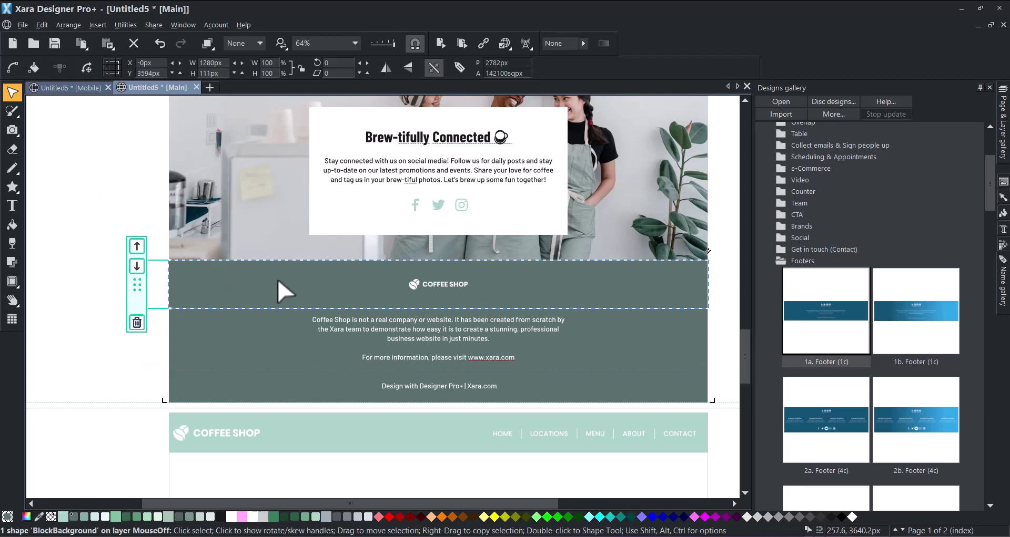
pyautogui.keyDown('shift'); pyautogui.click(266, 332); pyautogui.keyUp('shift')
pyautogui.keyDown('shift'); pyautogui.click(234, 395); pyautogui.keyUp('shift')
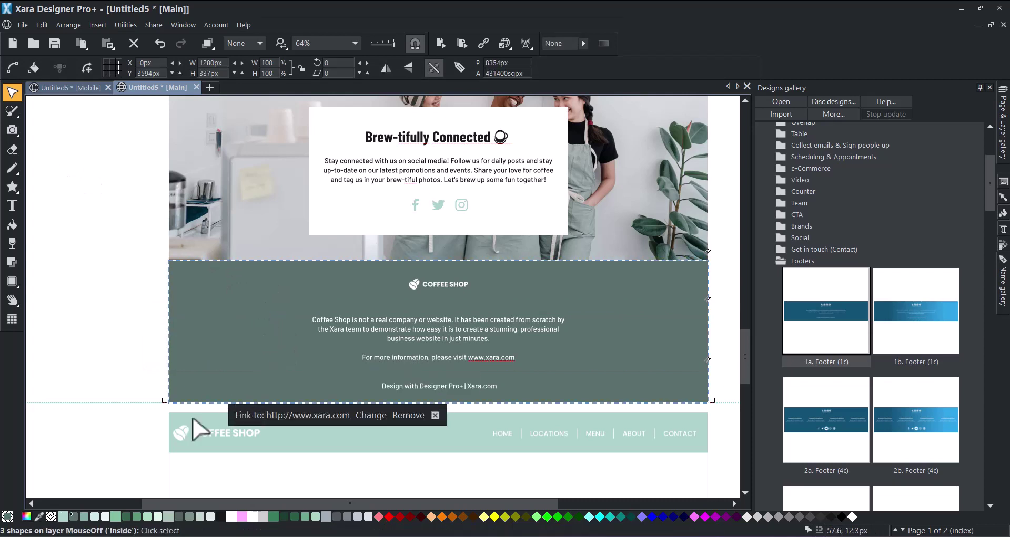
pyautogui.click(64, 518)
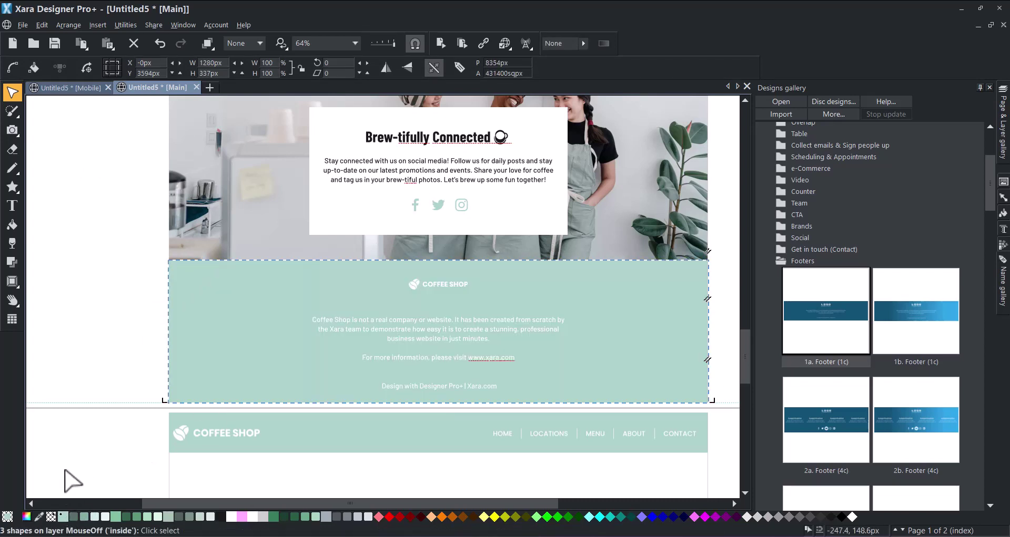
pyautogui.click(102, 170)
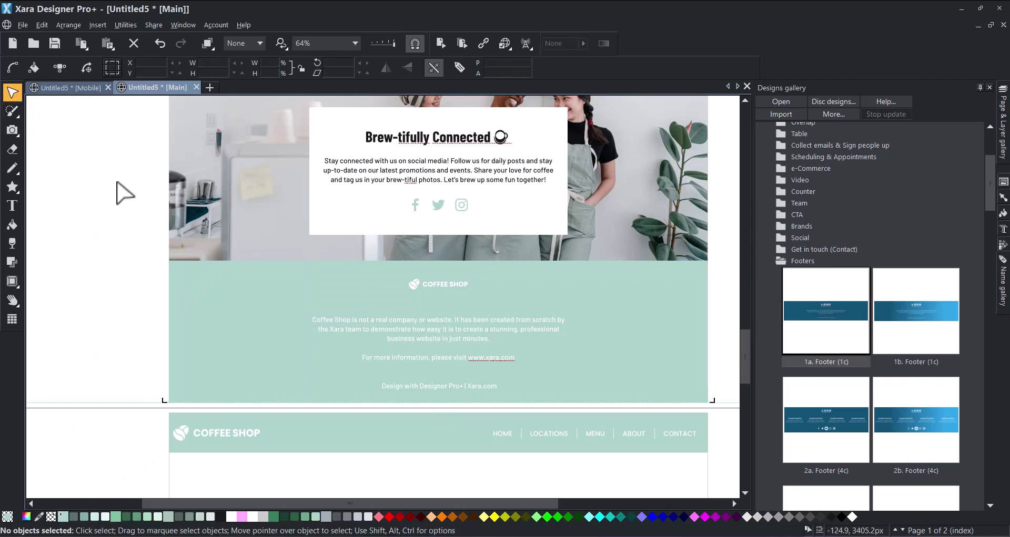
pyautogui.click(781, 260)
# On the contact page, insert the 3. Cta design below the header.
pyautogui.click(1004, 125)
pyautogui.click(795, 263)
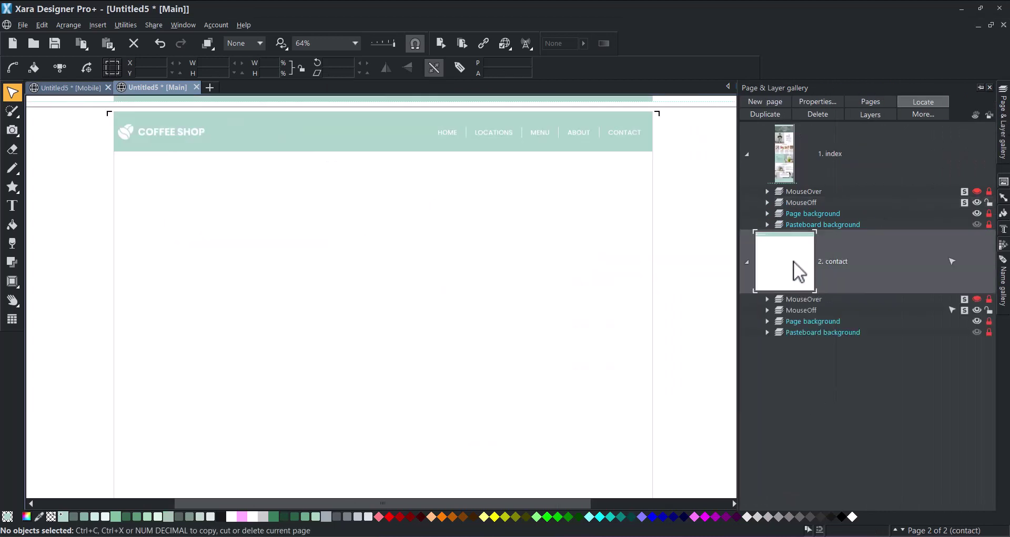
pyautogui.click(990, 88)
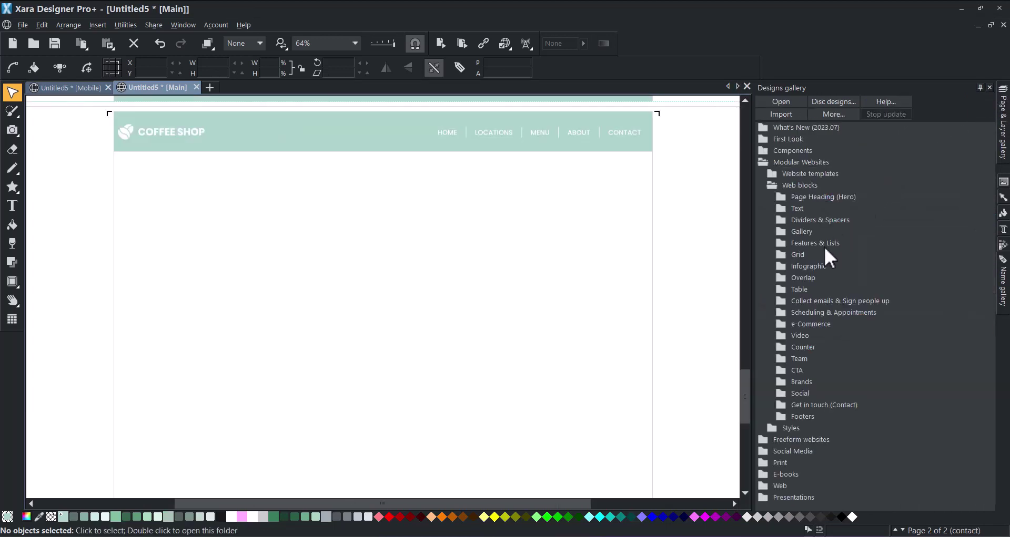
pyautogui.doubleClick(785, 370)
pyautogui.scroll(-3, 817, 379)
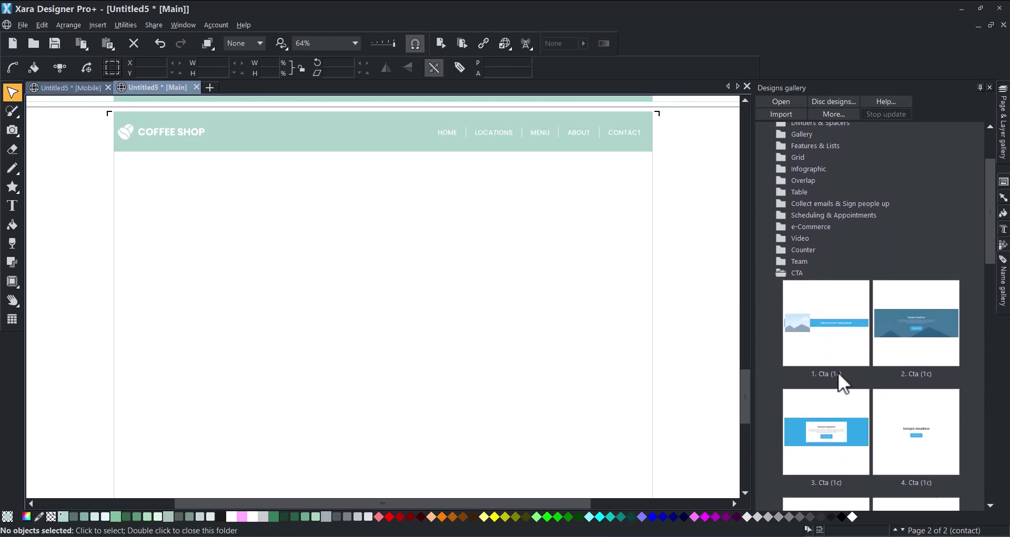
pyautogui.scroll(-1, 842, 384)
pyautogui.doubleClick(840, 401)
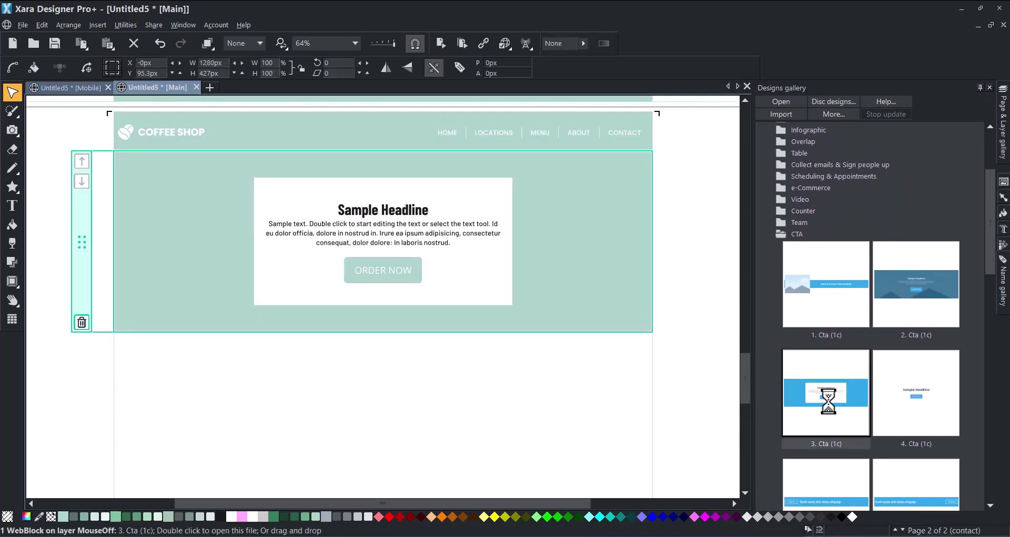
pyautogui.click(713, 274)
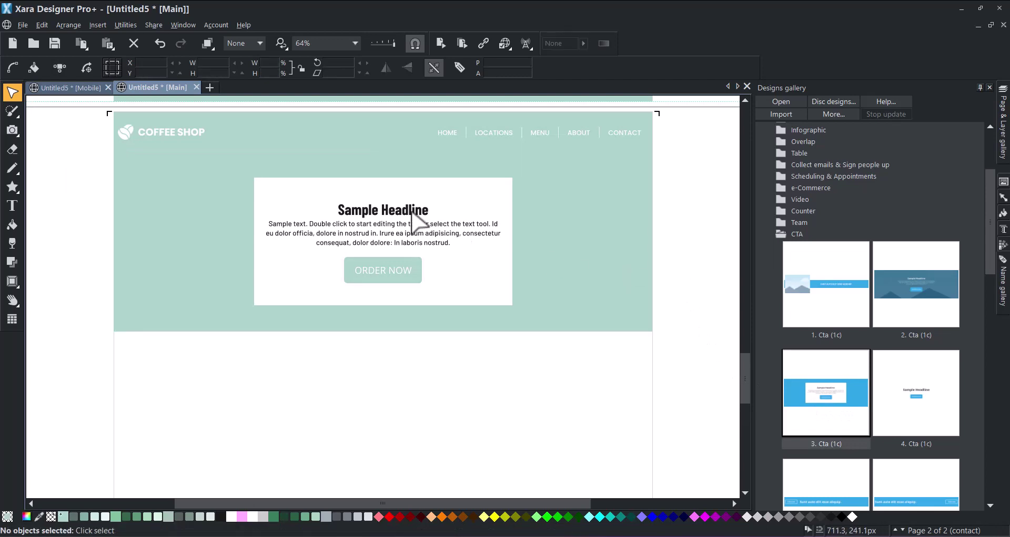
# Retitle the CTA 'Contact Us' and paste the opening hours and phone details below it.
pyautogui.click(12, 206)
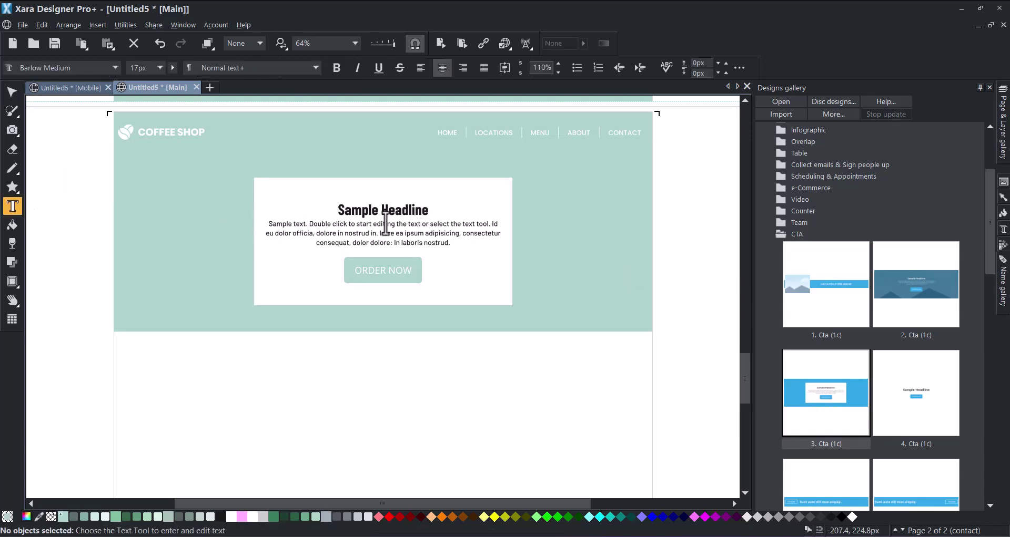
pyautogui.click(412, 208)
pyautogui.write('Contact Us')
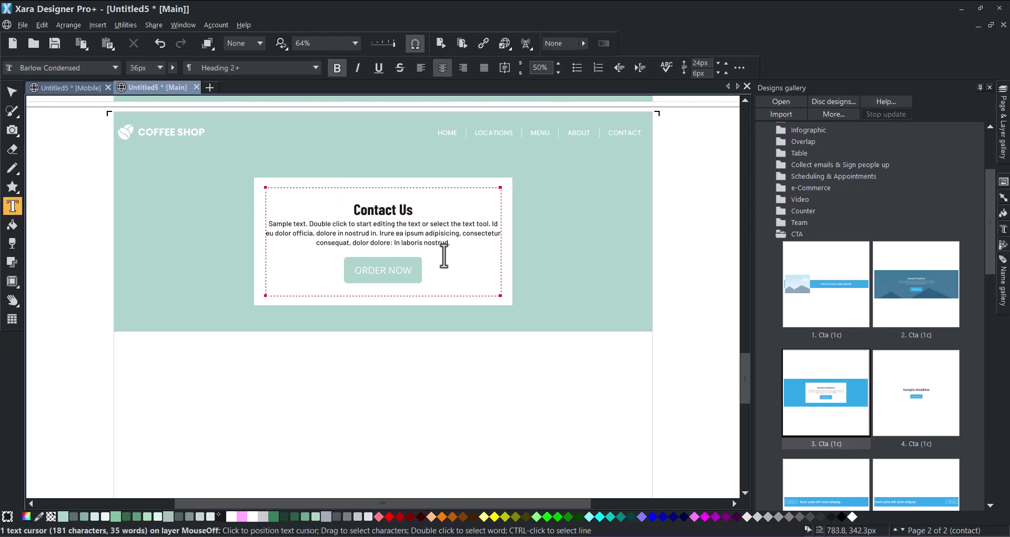
pyautogui.moveTo(454, 241); pyautogui.dragTo(286, 212)
pyautogui.hotkey('ctrl', 'shift', 'v')
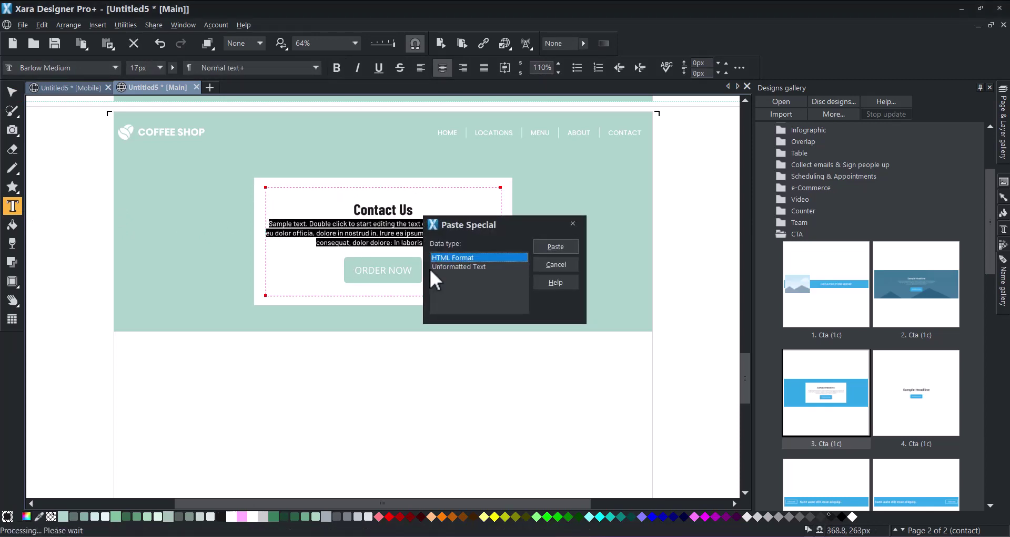
pyautogui.click(549, 251)
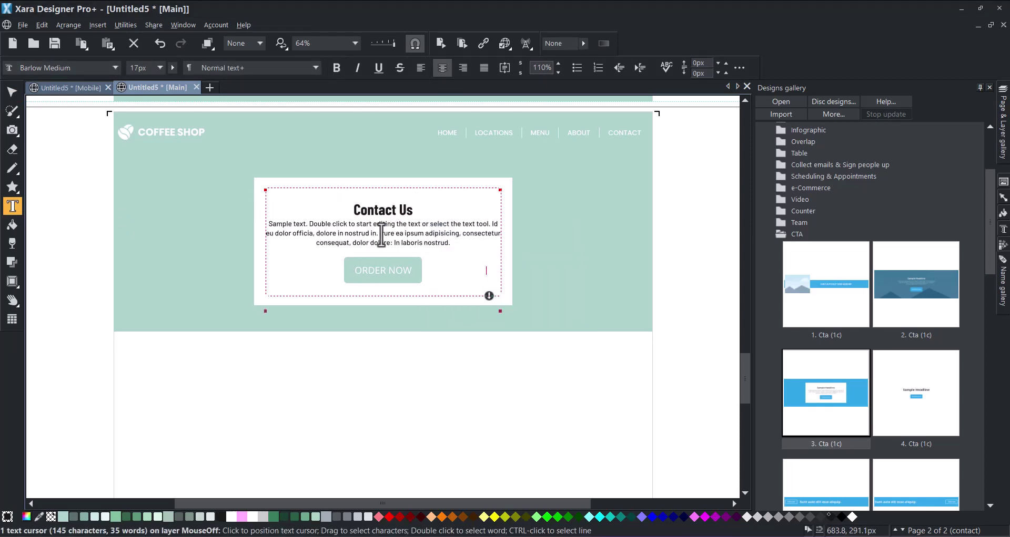
pyautogui.click(355, 214)
pyautogui.press('Return')
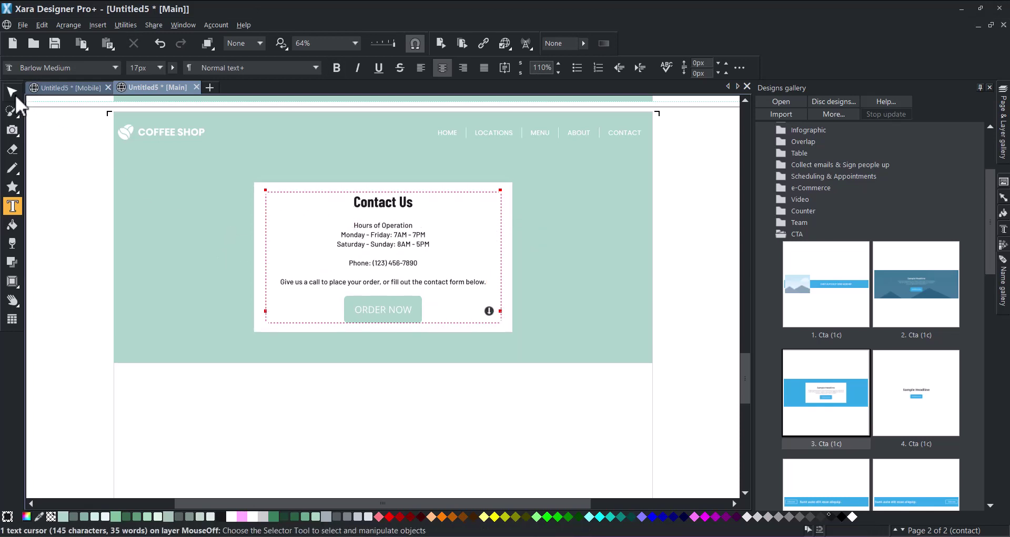
# Delete the ORDER NOW button from the CTA block.
pyautogui.click(12, 94)
pyautogui.click(416, 316)
pyautogui.press('Delete')
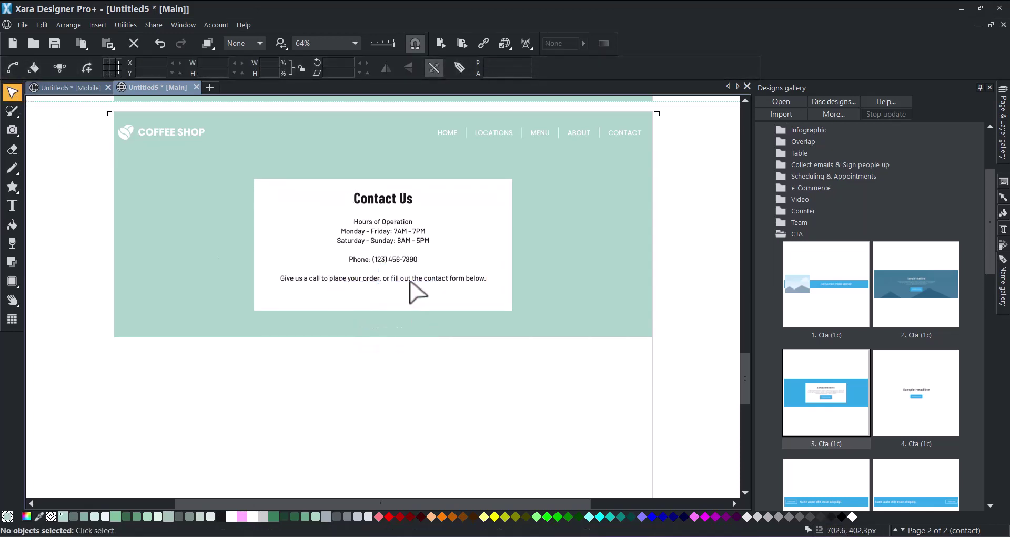
# Give the CTA block's green background a bitmap fill.
pyautogui.click(149, 223)
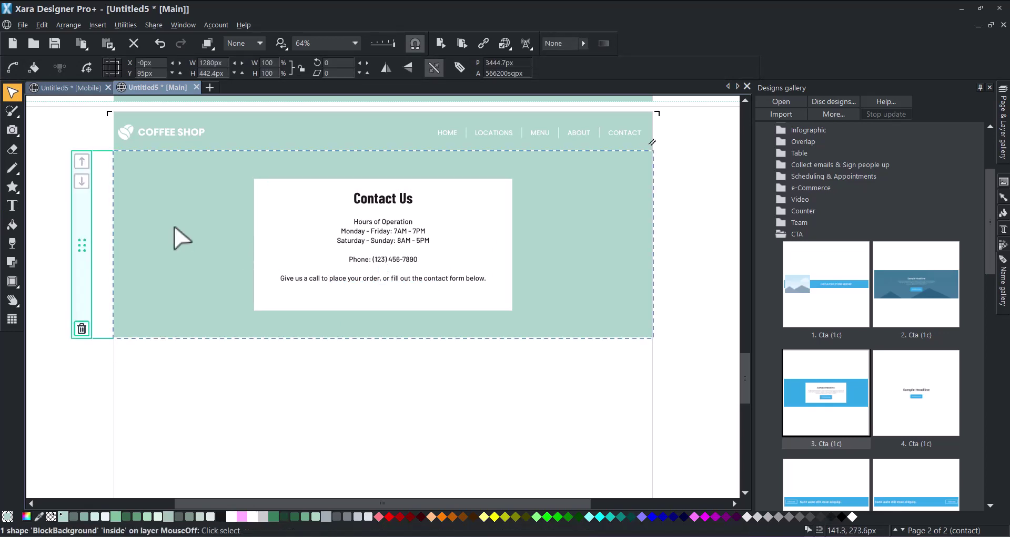
pyautogui.click(19, 221)
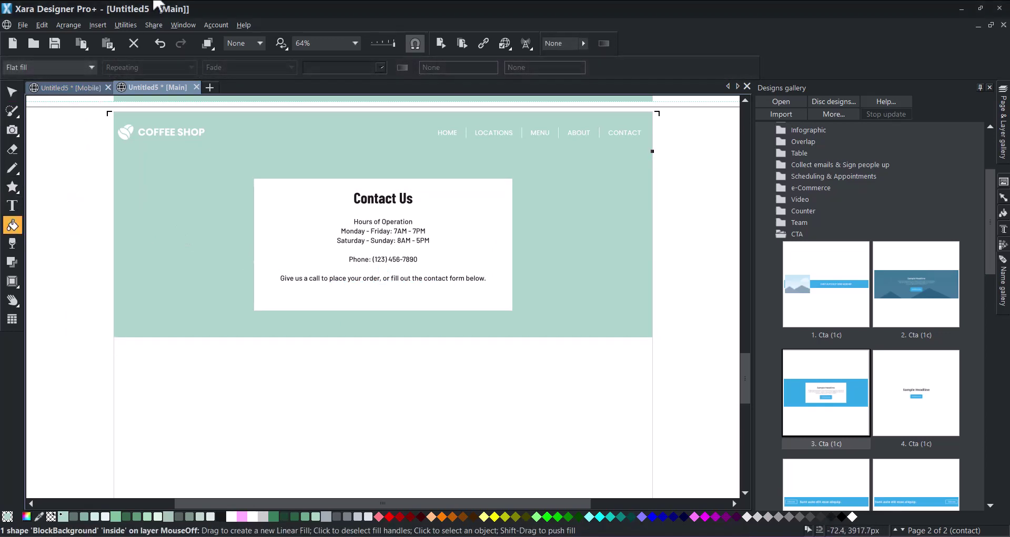
pyautogui.click(90, 67)
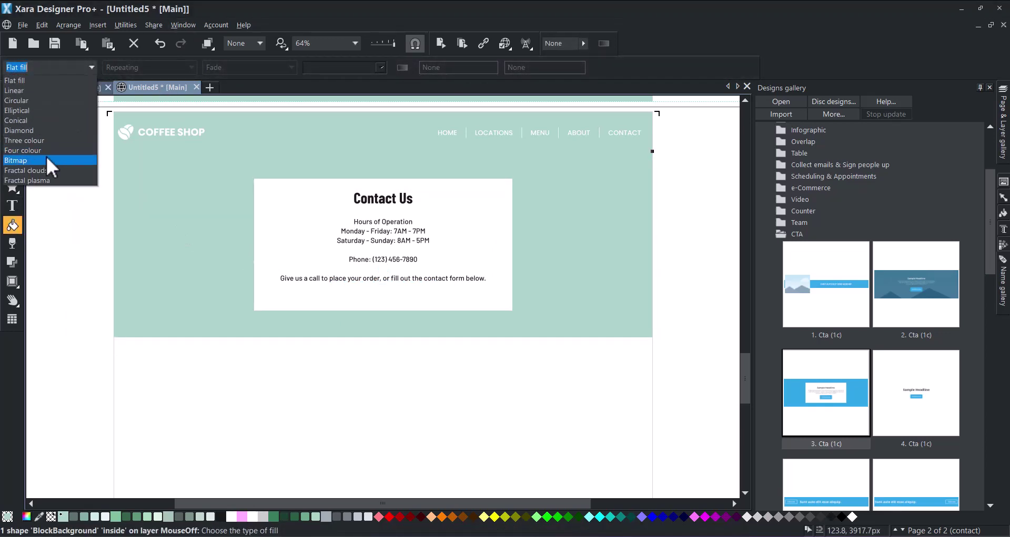
pyautogui.click(46, 159)
# Use the Coffee Shop Staff 2 photo as the background fill, rotated upright.
pyautogui.hotkey('alt', 'Tab')
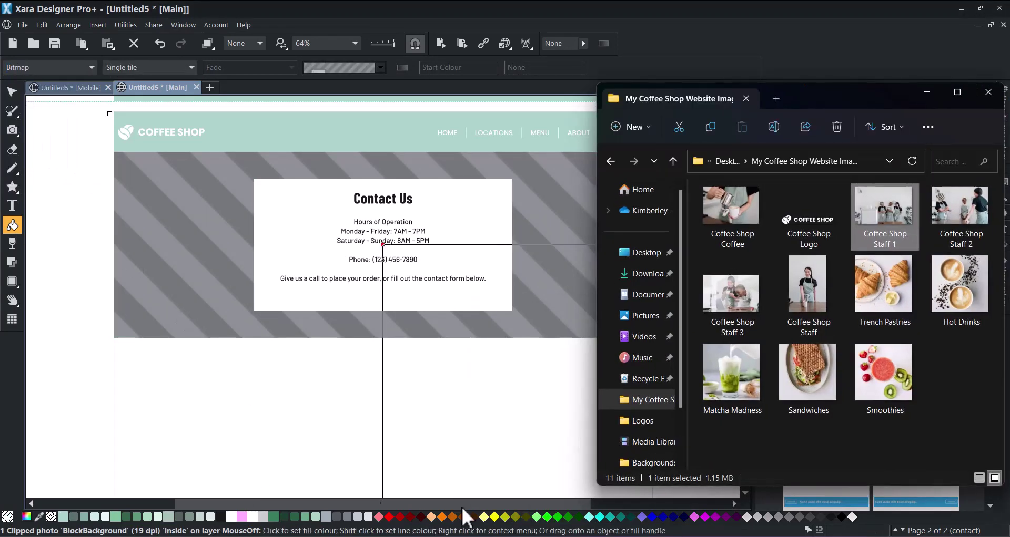
pyautogui.moveTo(963, 213); pyautogui.dragTo(323, 260)
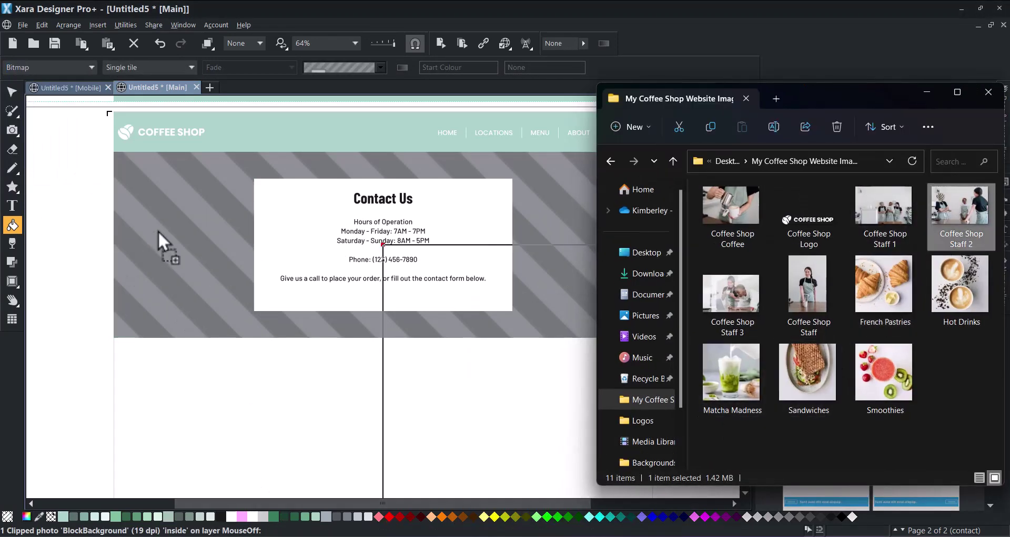
pyautogui.moveTo(165, 226); pyautogui.dragTo(175, 220)
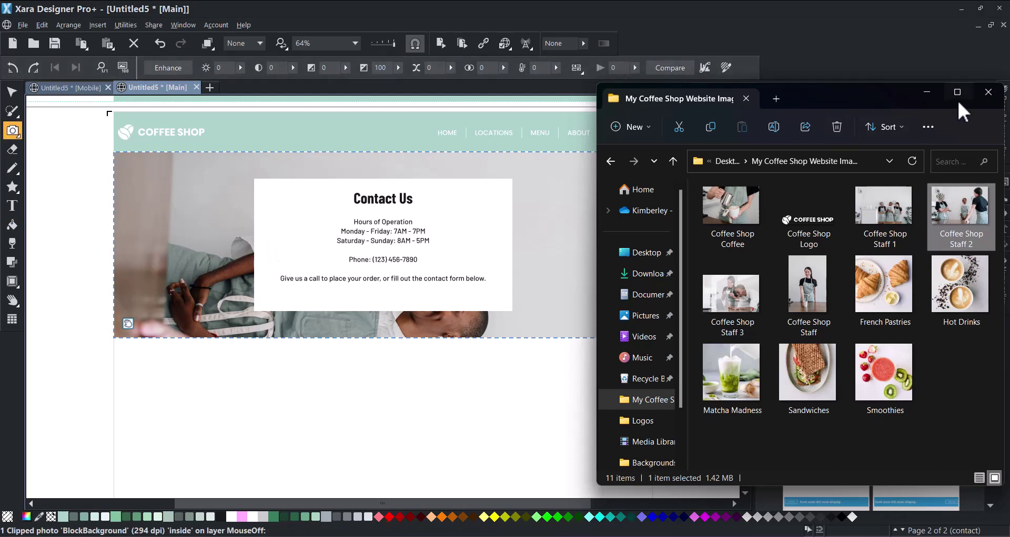
pyautogui.click(933, 93)
pyautogui.moveTo(640, 168); pyautogui.dragTo(359, 174)
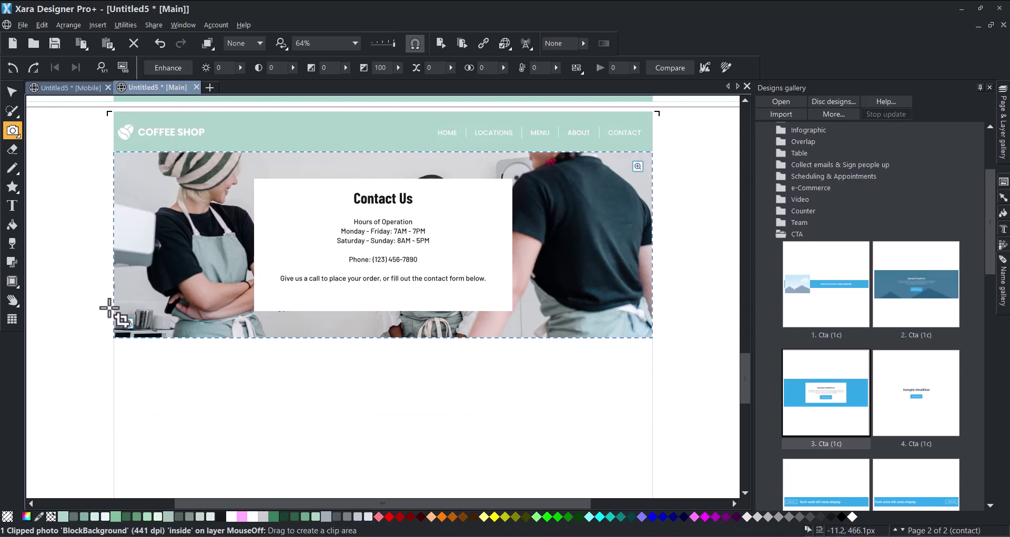
pyautogui.click(12, 94)
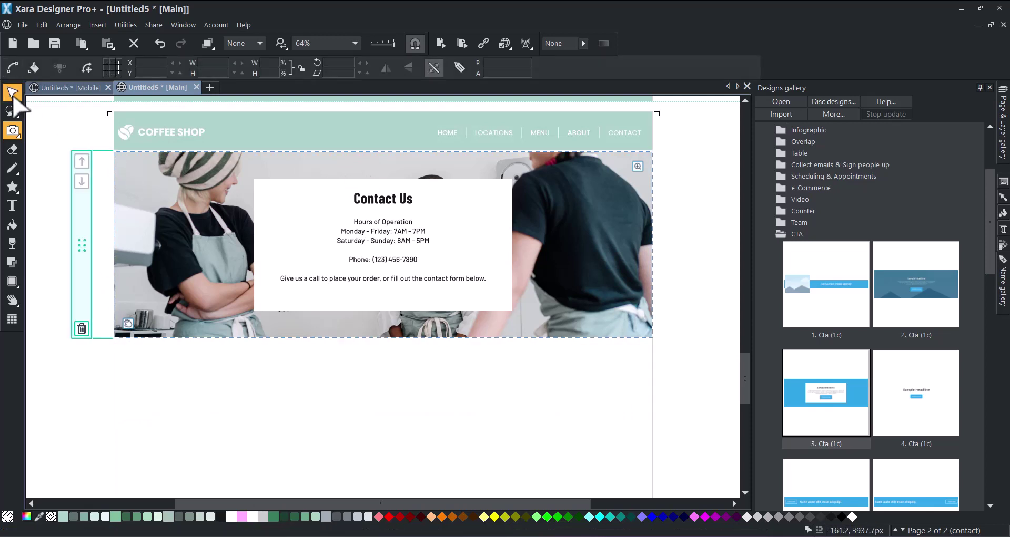
pyautogui.click(60, 160)
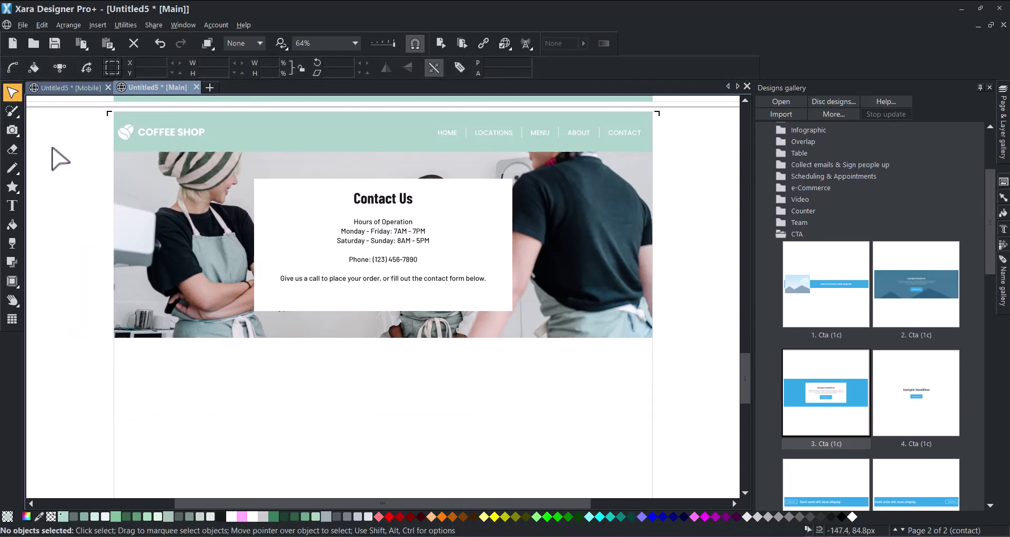
# Insert the 10. Contact (tally) form block from the Get in touch (Contact) designs.
pyautogui.click(780, 234)
pyautogui.click(784, 403)
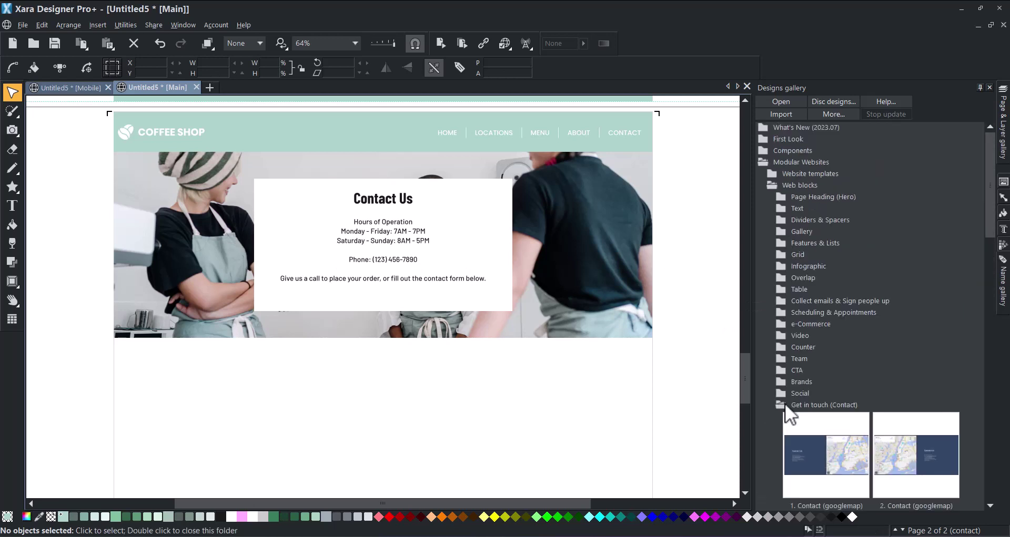
pyautogui.scroll(-6, 863, 358)
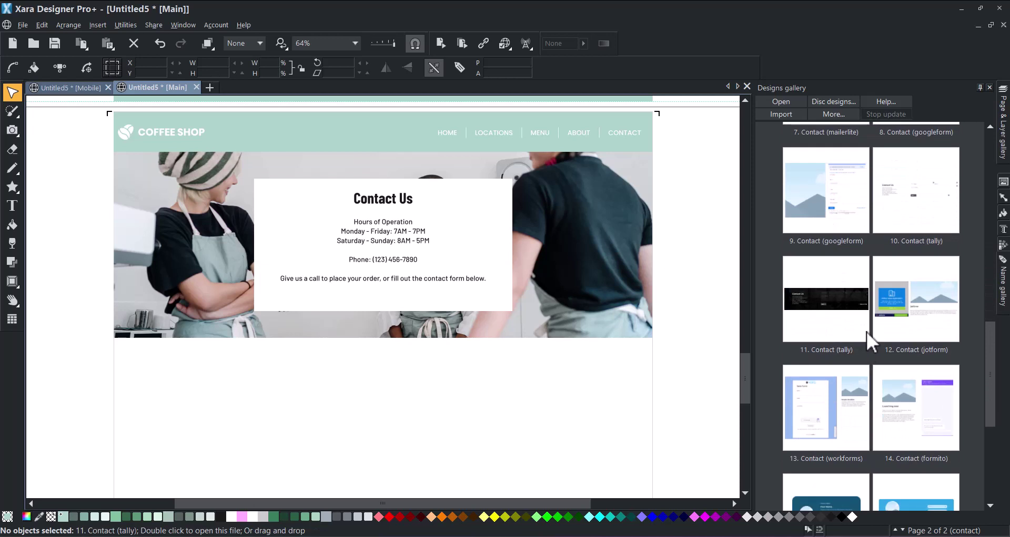
pyautogui.doubleClick(923, 201)
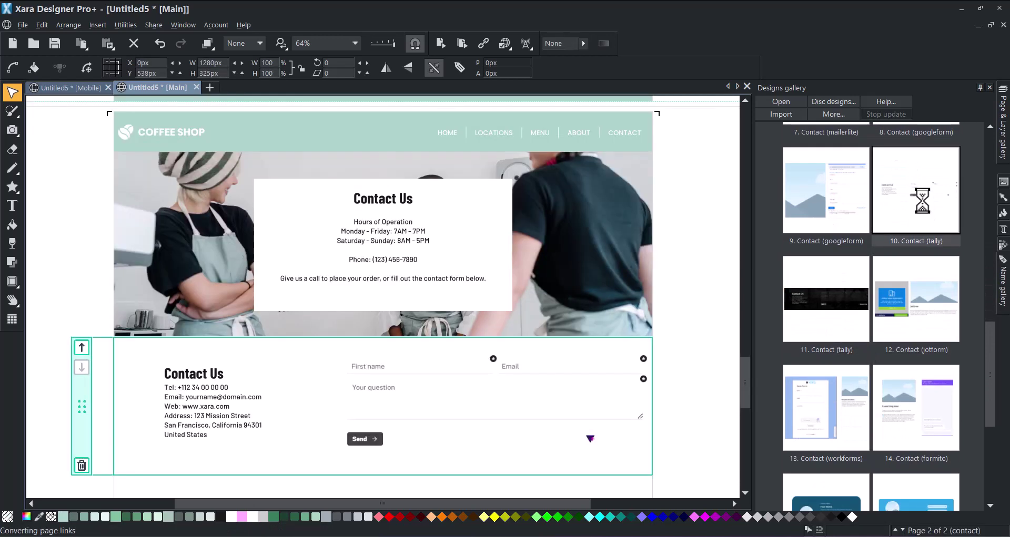
# Retitle the form block 'Get In Touch!' and paste the invitation paragraph over its contact details.
pyautogui.click(12, 206)
pyautogui.click(210, 372)
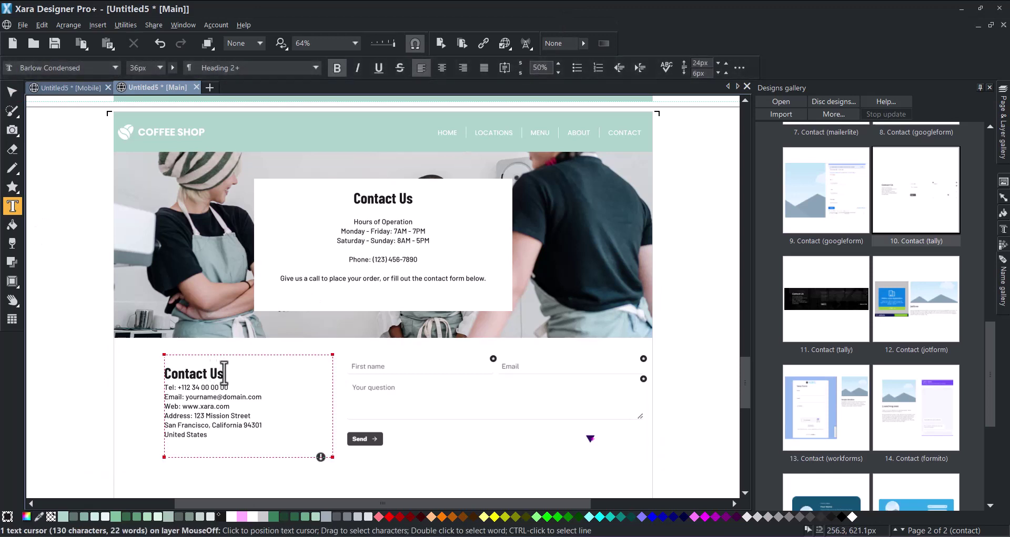
pyautogui.write('Get ')
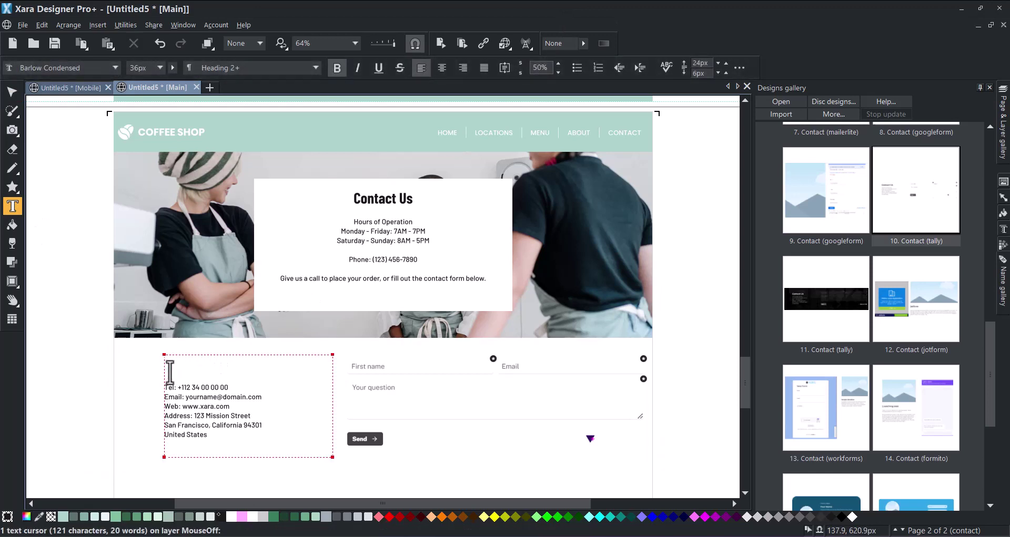
pyautogui.write('In Tou')
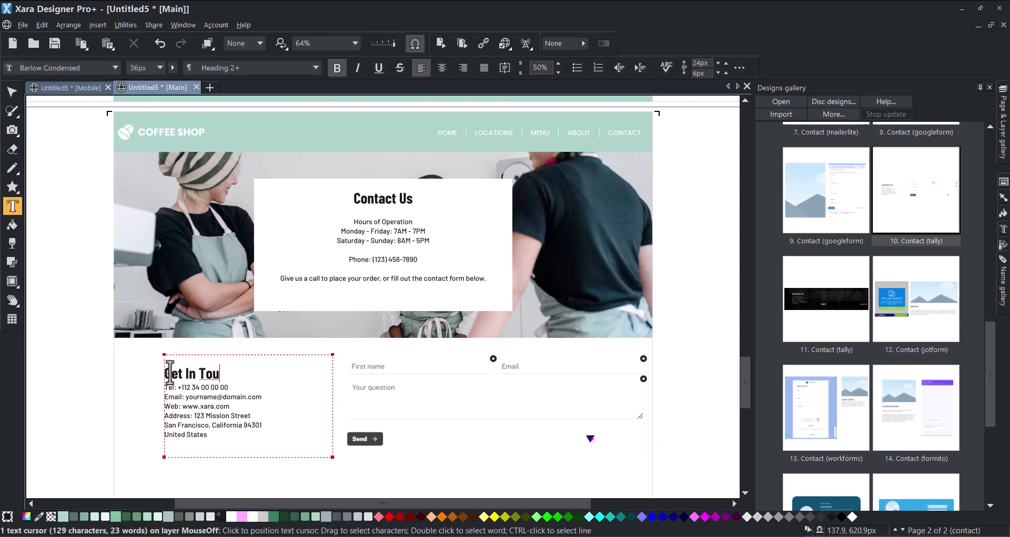
pyautogui.write('ch!')
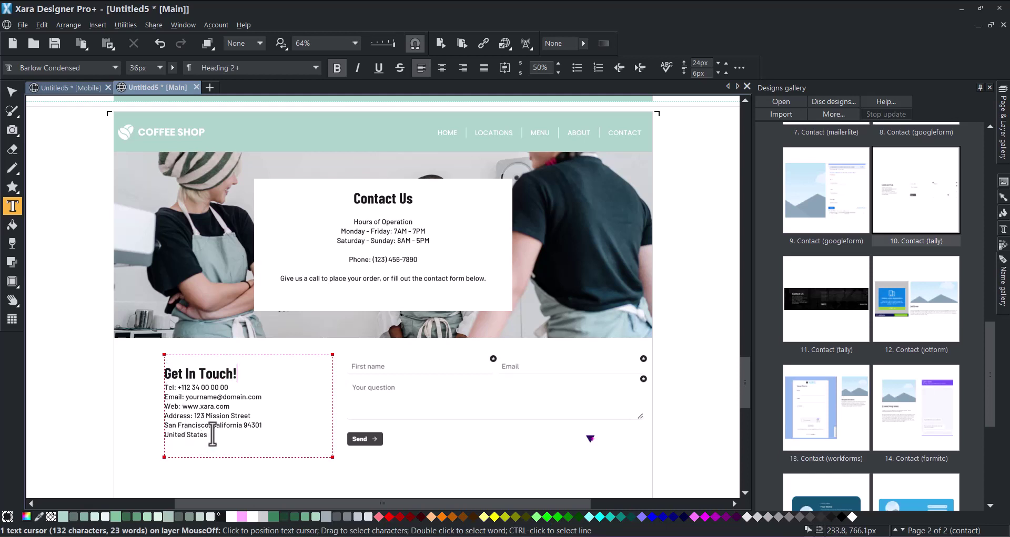
pyautogui.moveTo(212, 433); pyautogui.dragTo(161, 394)
pyautogui.hotkey('ctrl', 'shift', 'v')
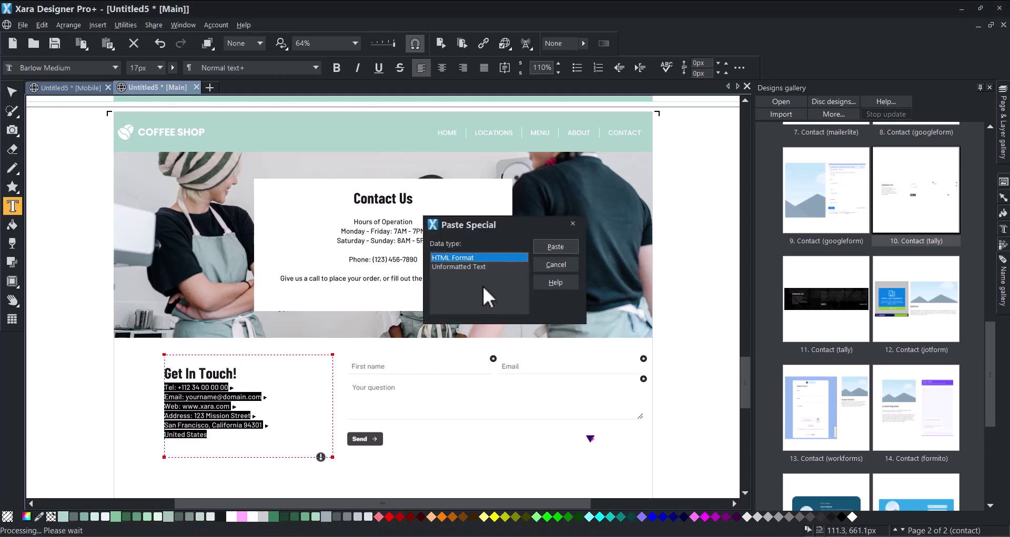
pyautogui.click(555, 247)
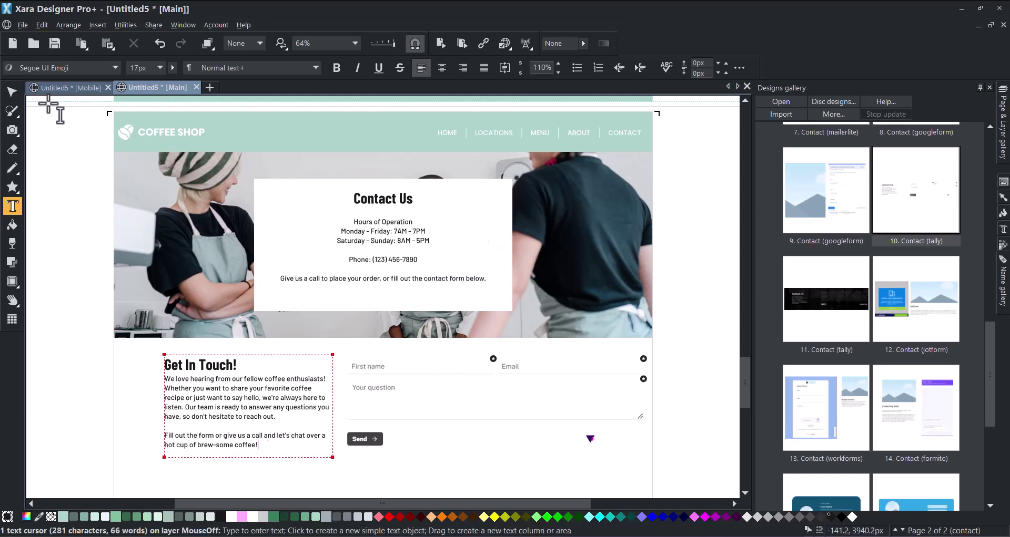
pyautogui.click(12, 92)
pyautogui.click(45, 148)
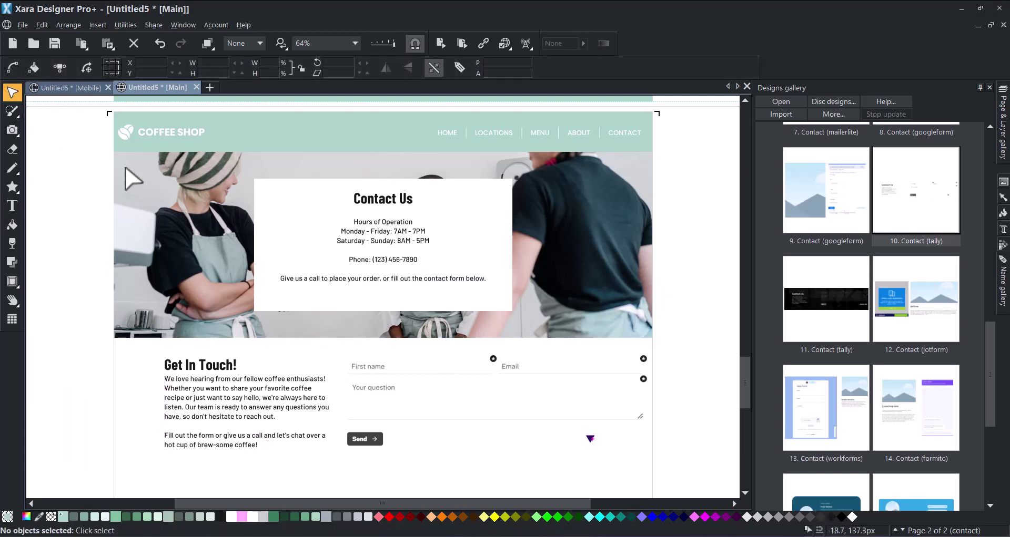
pyautogui.moveTo(743, 366); pyautogui.dragTo(749, 384)
# Insert the 2. Contact (googlemap) map section below the form block.
pyautogui.scroll(10, 869, 270)
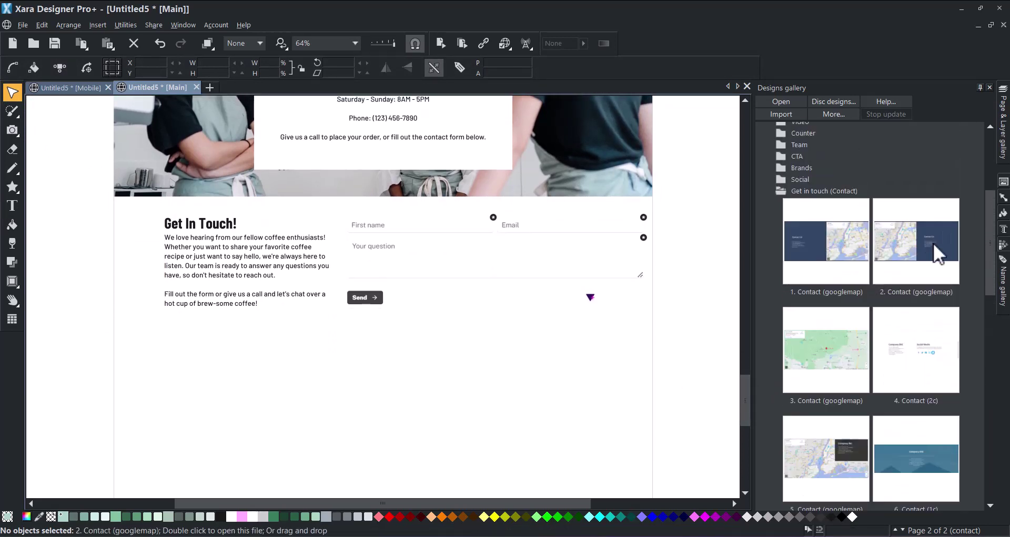
pyautogui.doubleClick(933, 243)
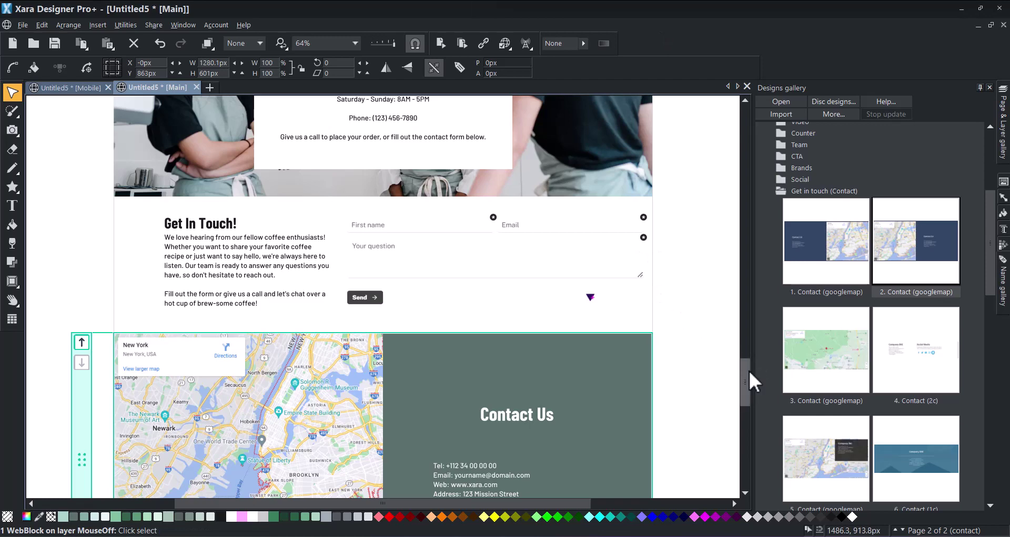
pyautogui.moveTo(749, 381); pyautogui.dragTo(749, 396)
# Make the map title a Heading 2 reading 'Where to find our flagship store?' with 100% line spacing.
pyautogui.click(532, 288)
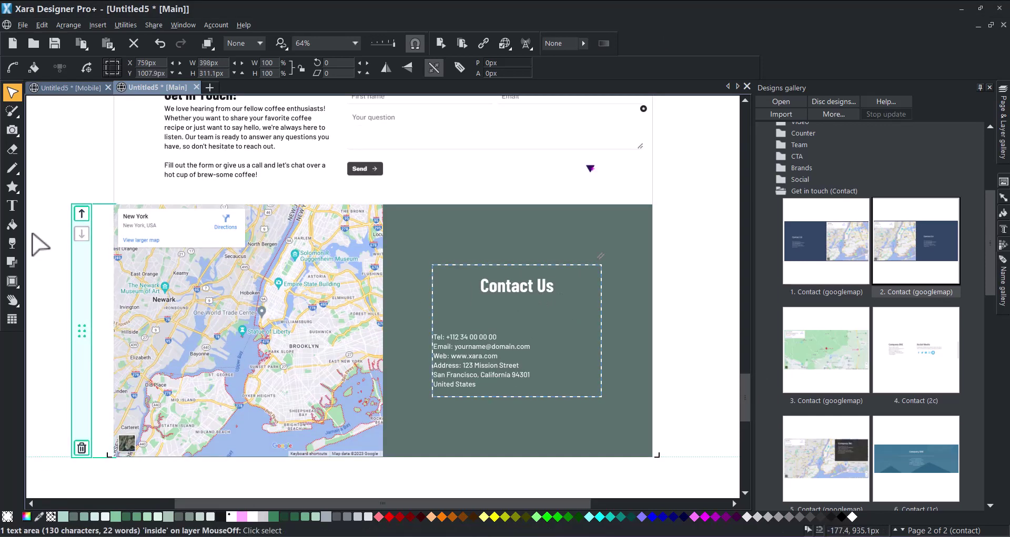
pyautogui.click(12, 206)
pyautogui.moveTo(557, 286); pyautogui.dragTo(441, 274)
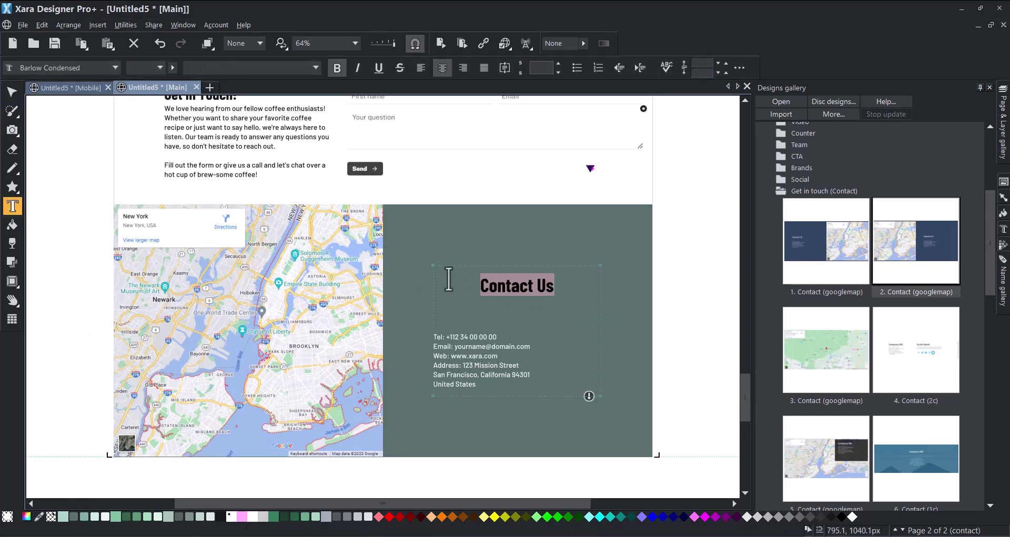
pyautogui.click(315, 67)
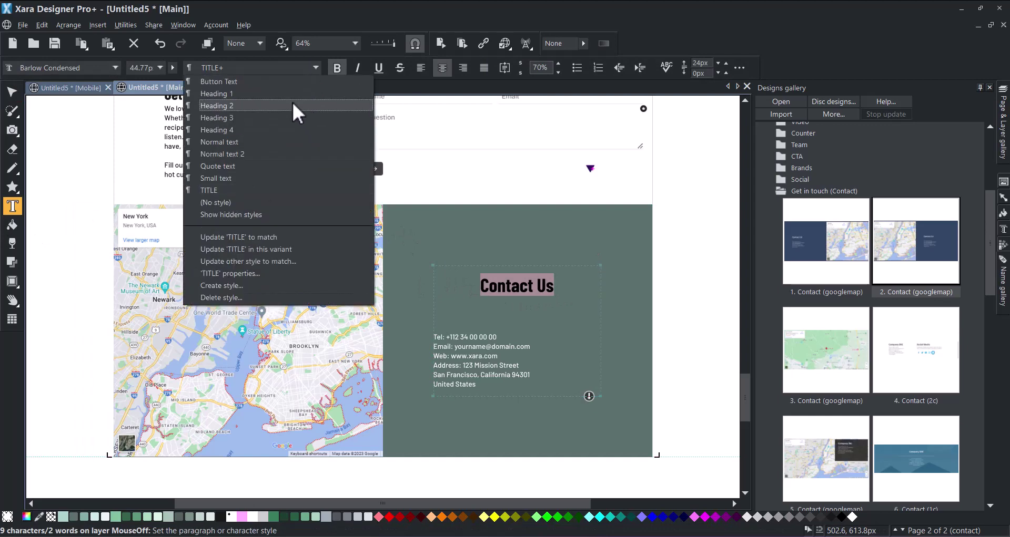
pyautogui.click(291, 102)
pyautogui.hotkey('ctrl', 'shift', 'v')
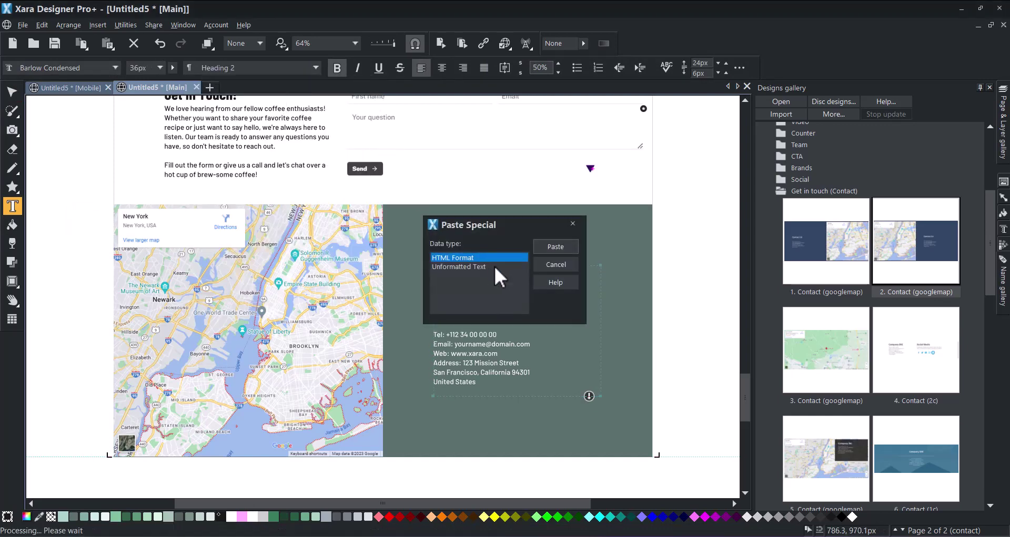
pyautogui.click(546, 245)
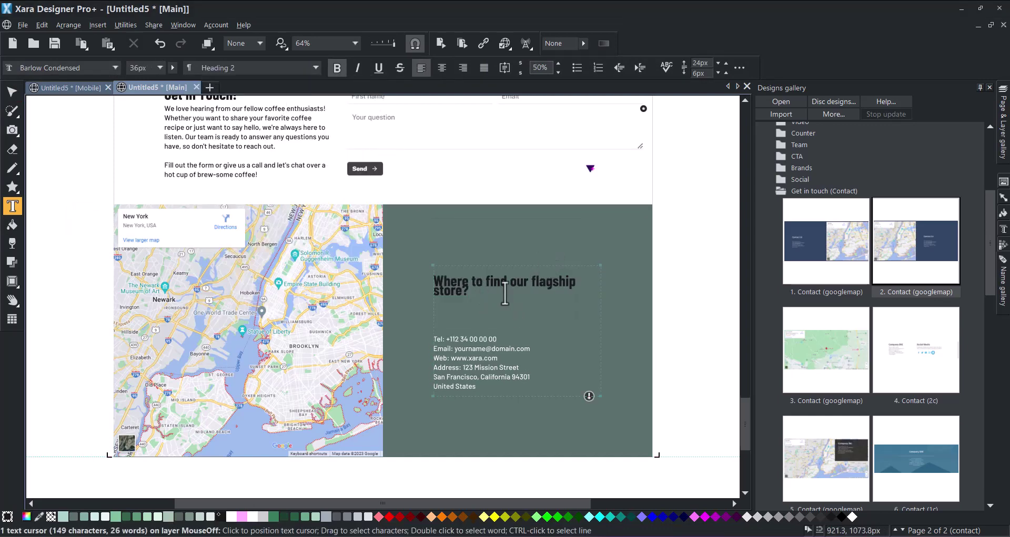
pyautogui.moveTo(443, 282)
pyautogui.mouseDown()
pyautogui.moveTo(465, 291)
pyautogui.moveTo(435, 279)
pyautogui.mouseUp()
pyautogui.click(471, 293)
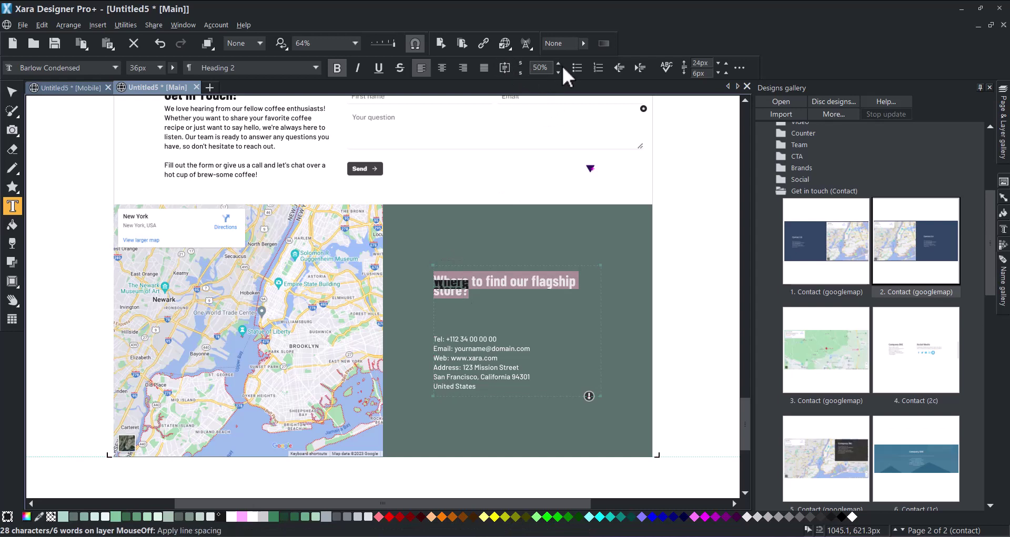
pyautogui.moveTo(558, 64); pyautogui.dragTo(558, 64)
# Replace the six contact lines with the 123 Main St. address in Normal text.
pyautogui.click(476, 392)
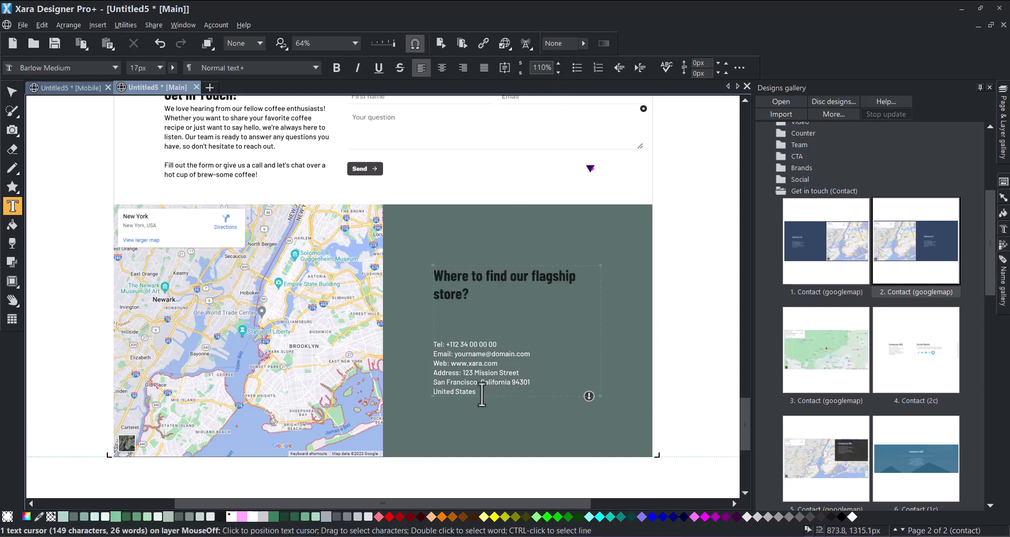
pyautogui.moveTo(477, 392); pyautogui.dragTo(430, 344)
pyautogui.click(315, 68)
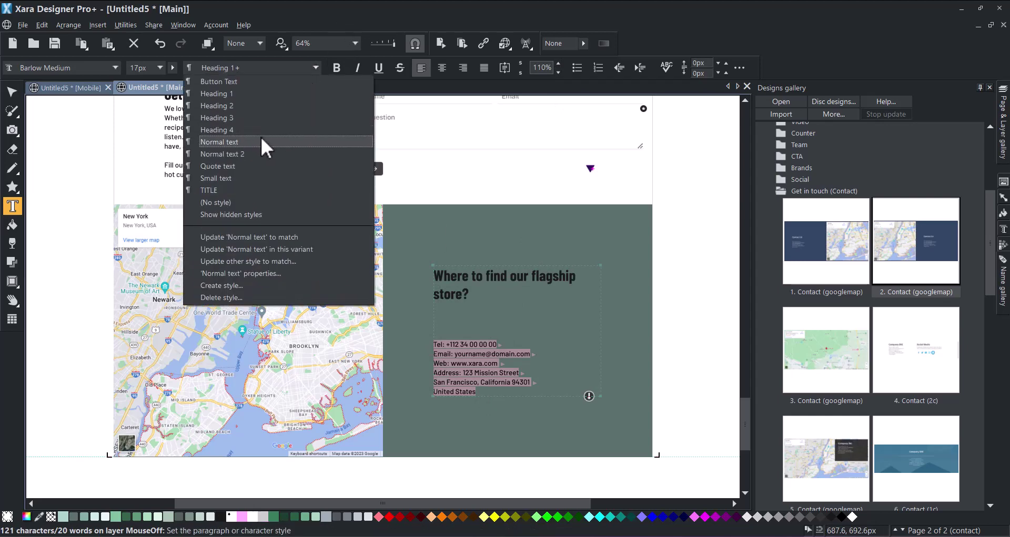
pyautogui.click(263, 141)
pyautogui.hotkey('ctrl', 'shift', 'v')
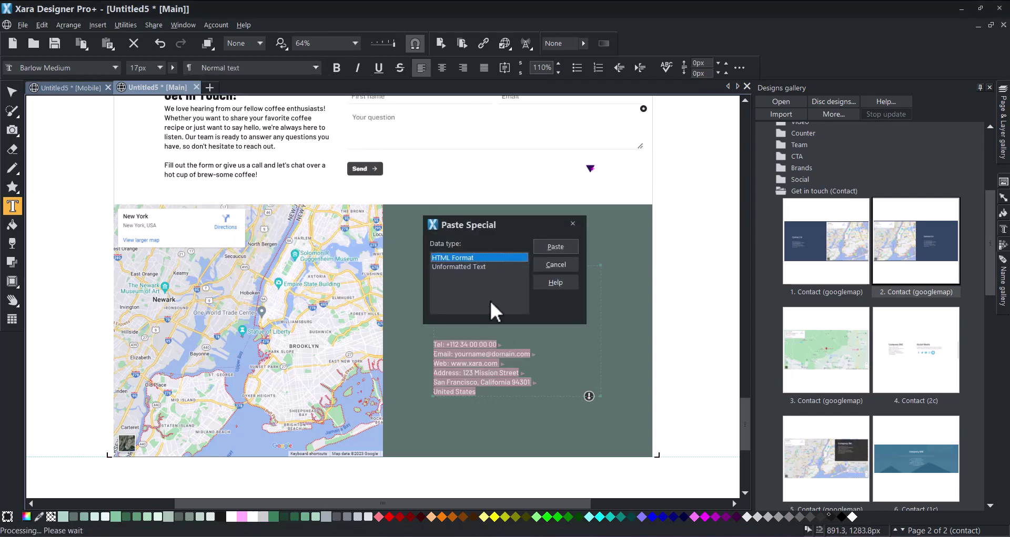
pyautogui.click(555, 247)
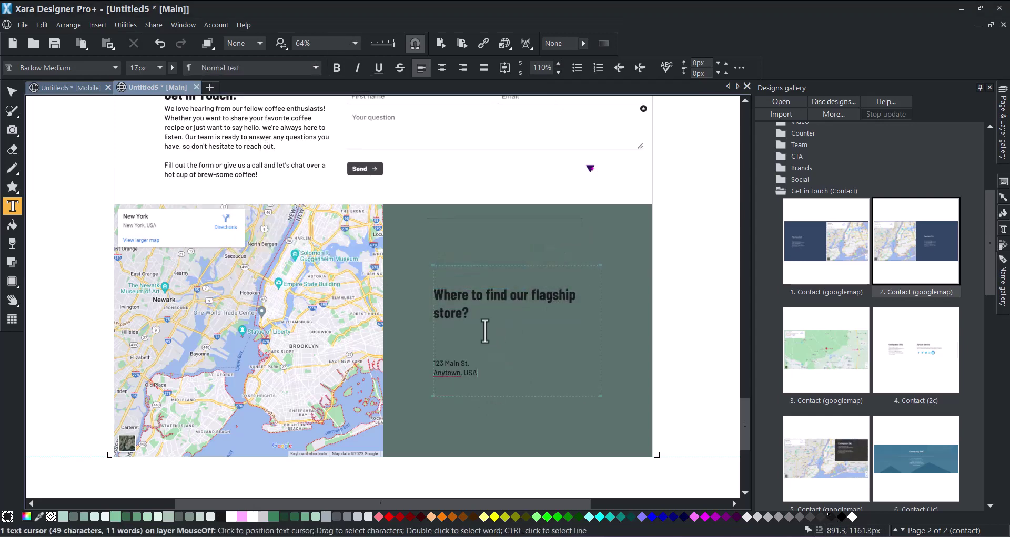
pyautogui.press('BackSpace')
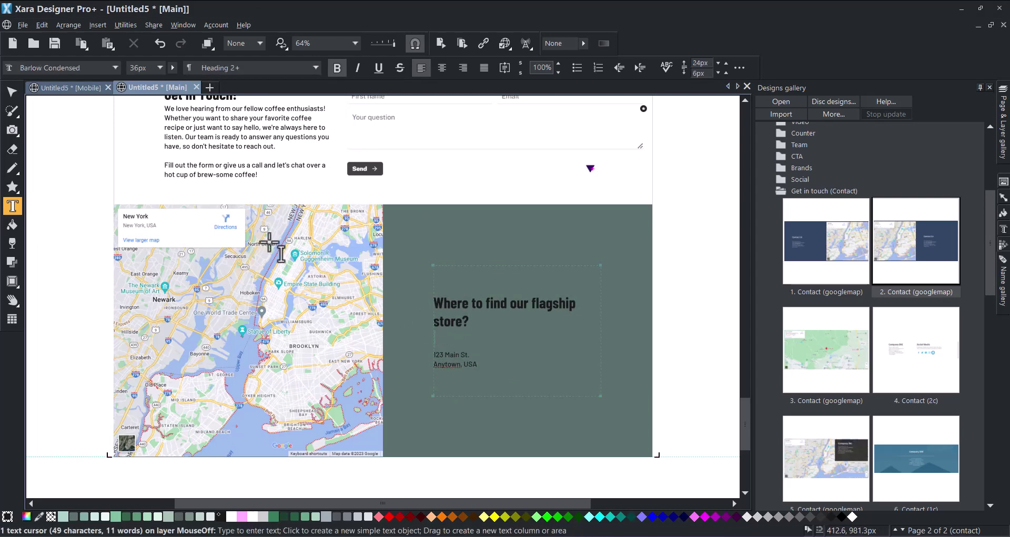
# Fill the map block's background with light mint.
pyautogui.click(11, 92)
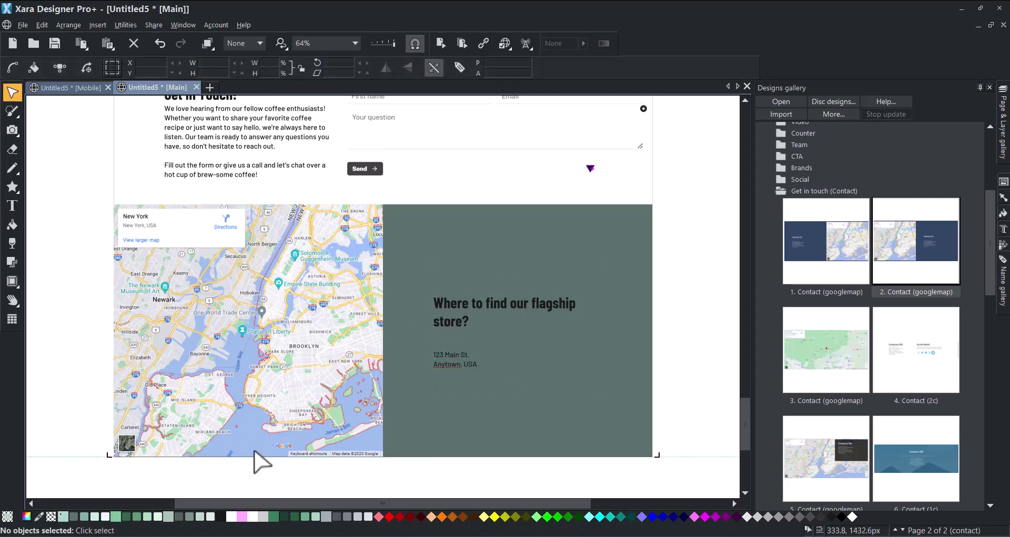
pyautogui.click(456, 246)
pyautogui.click(63, 517)
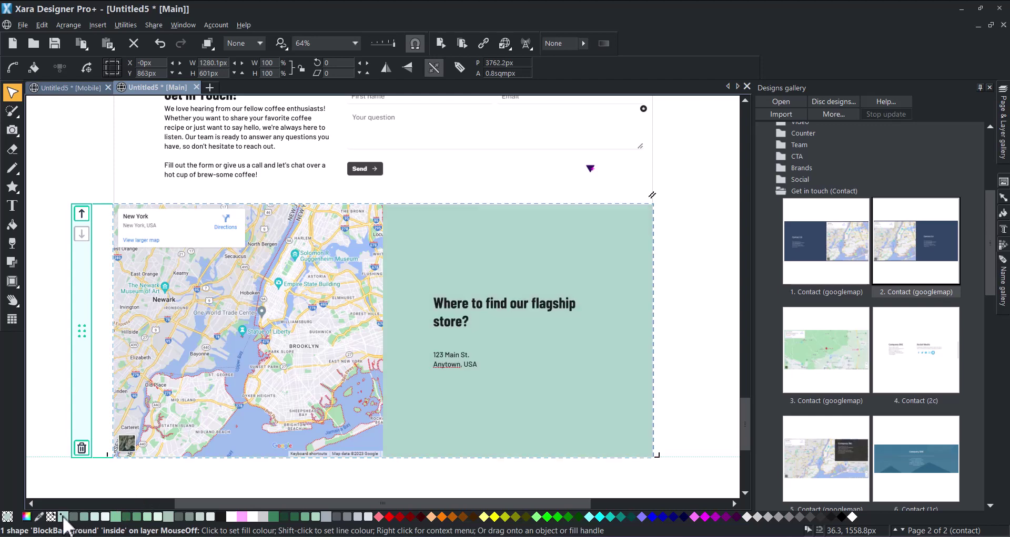
pyautogui.click(714, 306)
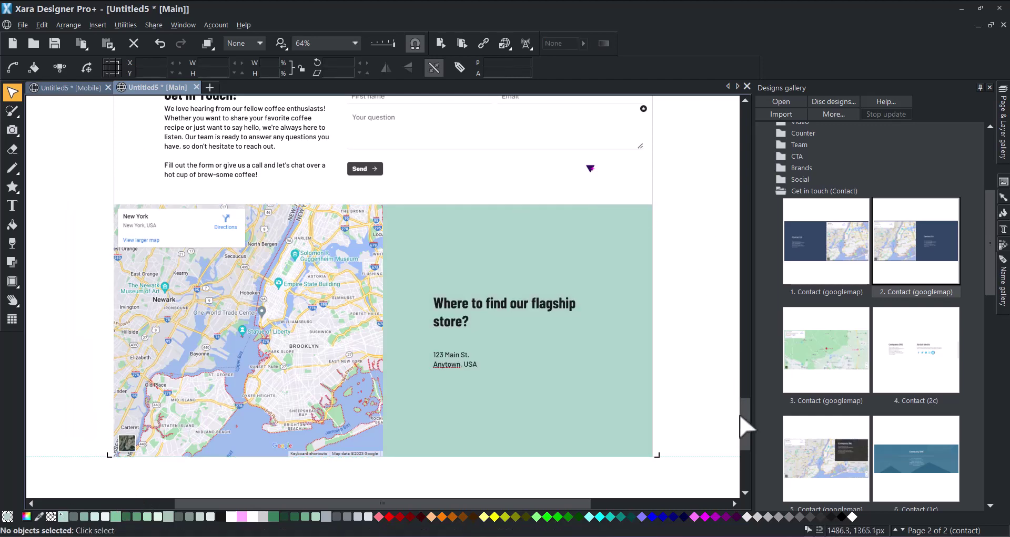
pyautogui.moveTo(743, 417); pyautogui.dragTo(725, 329)
# Bring the Brew-tifully Connected social block onto the contact page below the map.
pyautogui.click(100, 237)
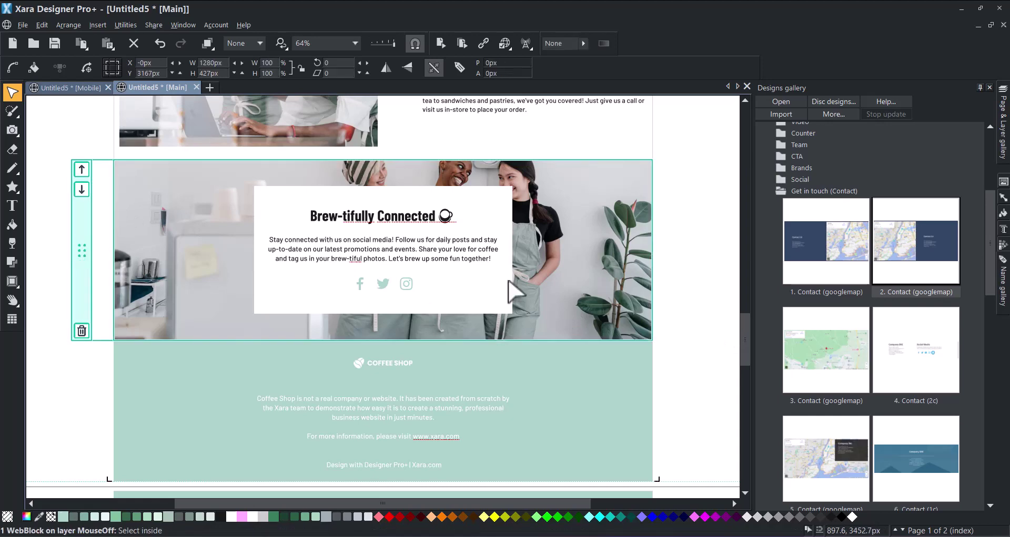
pyautogui.moveTo(742, 329); pyautogui.dragTo(749, 419)
pyautogui.click(672, 390)
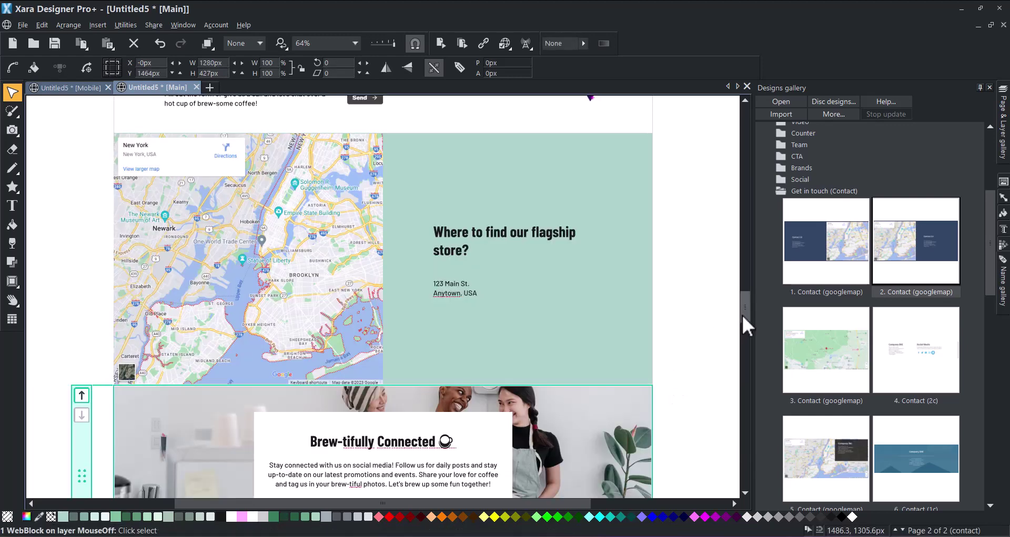
pyautogui.moveTo(742, 316)
pyautogui.mouseDown()
pyautogui.moveTo(737, 259)
pyautogui.moveTo(745, 348)
pyautogui.moveTo(746, 319)
pyautogui.mouseUp()
# Paste the home page's COFFEE SHOP footer block at the bottom of the contact page.
pyautogui.click(116, 337)
pyautogui.click(81, 337)
pyautogui.click(679, 305)
pyautogui.hotkey('ctrl', 'v')
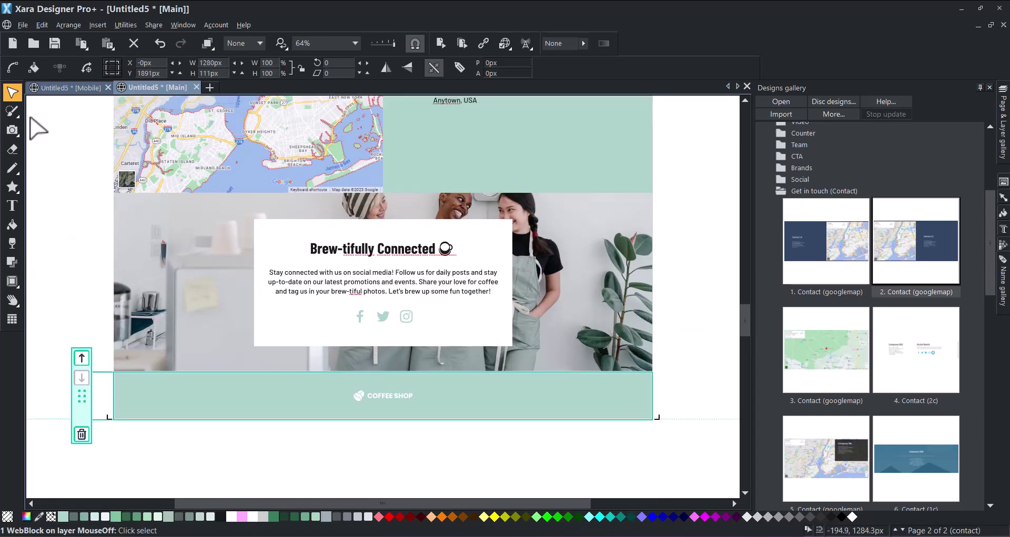
pyautogui.click(36, 105)
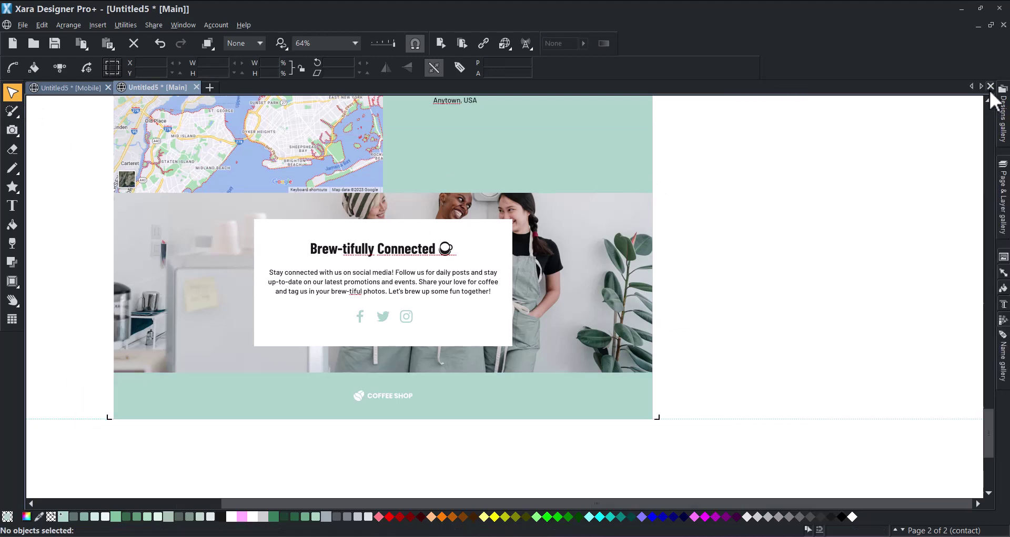
pyautogui.click(305, 43)
# Set the zoom to 72%.
pyautogui.write('72')
pyautogui.press('Return')
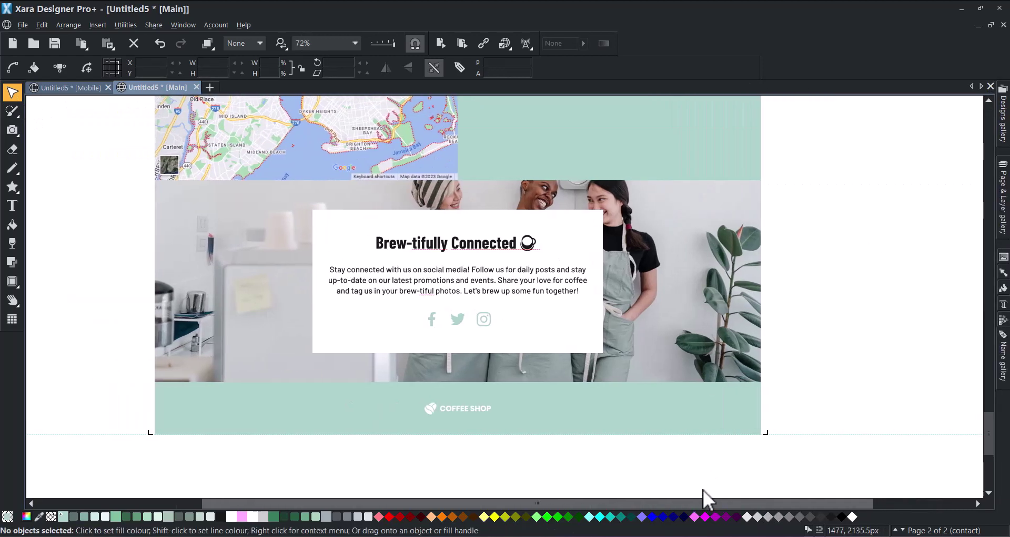
pyautogui.moveTo(987, 431); pyautogui.dragTo(992, 156)
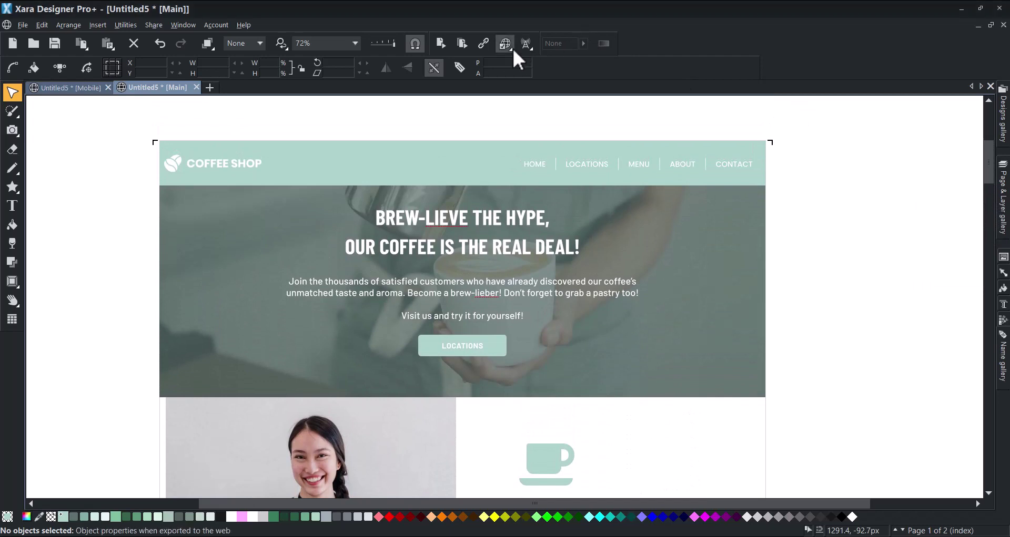
# Set the site title 'Experience the Best Coffee in Town | Coffee Shop' and description in web settings.
pyautogui.click(506, 44)
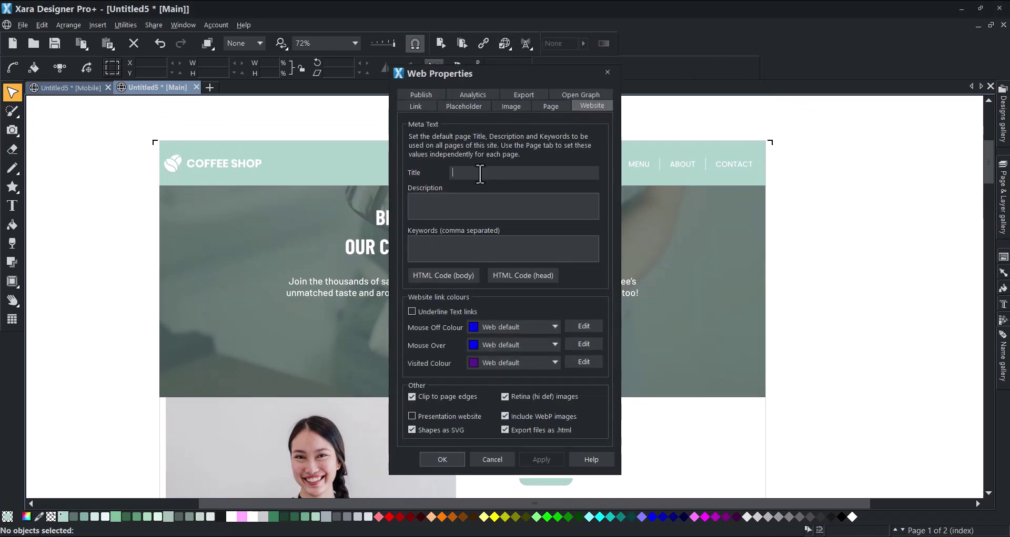
pyautogui.write('Experience the Best Coffee in Town | Coffee Shop')
pyautogui.click(481, 205)
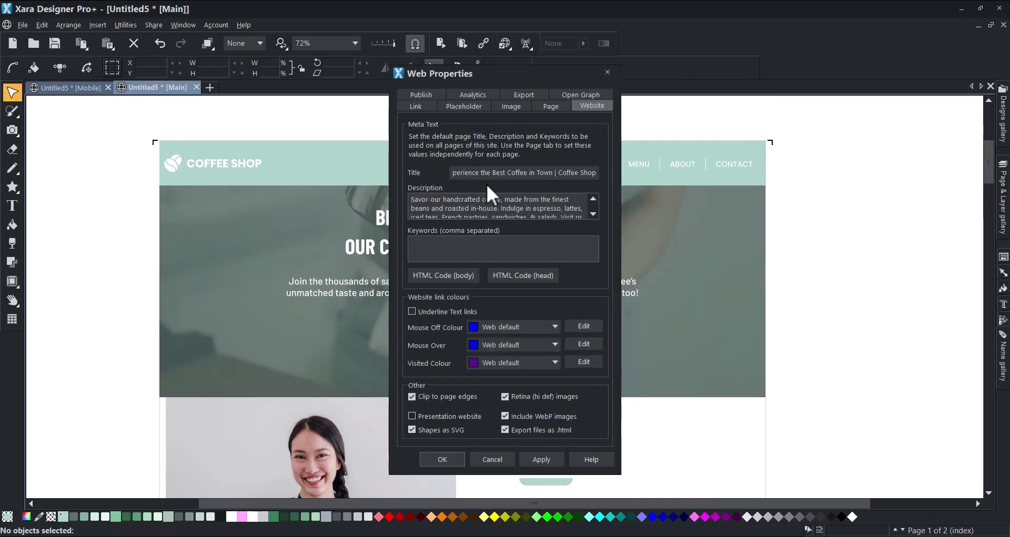
pyautogui.click(541, 459)
pyautogui.click(443, 460)
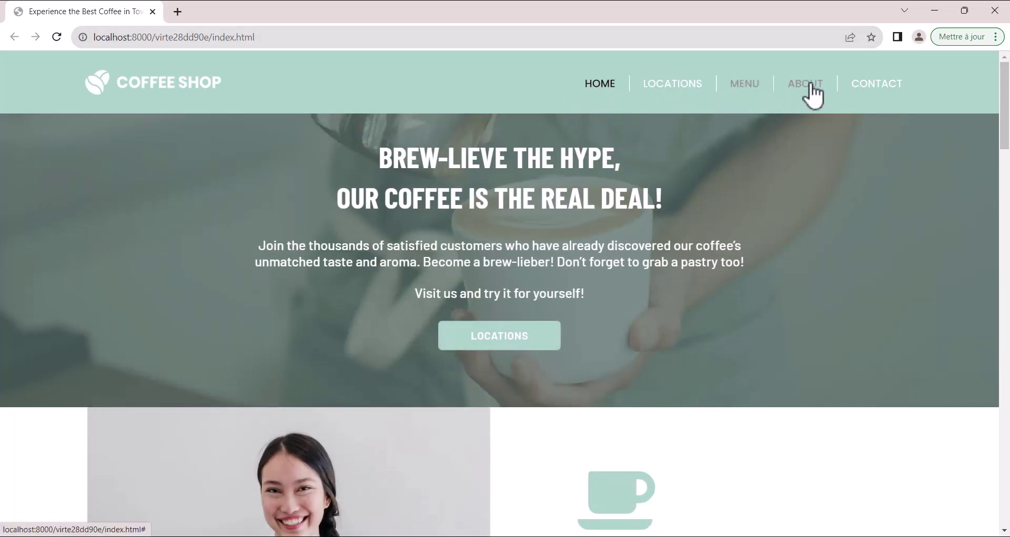
# Scroll the previewed home page, then open CONTACT and scroll to the form and map.
pyautogui.moveTo(1007, 106); pyautogui.dragTo(997, 468)
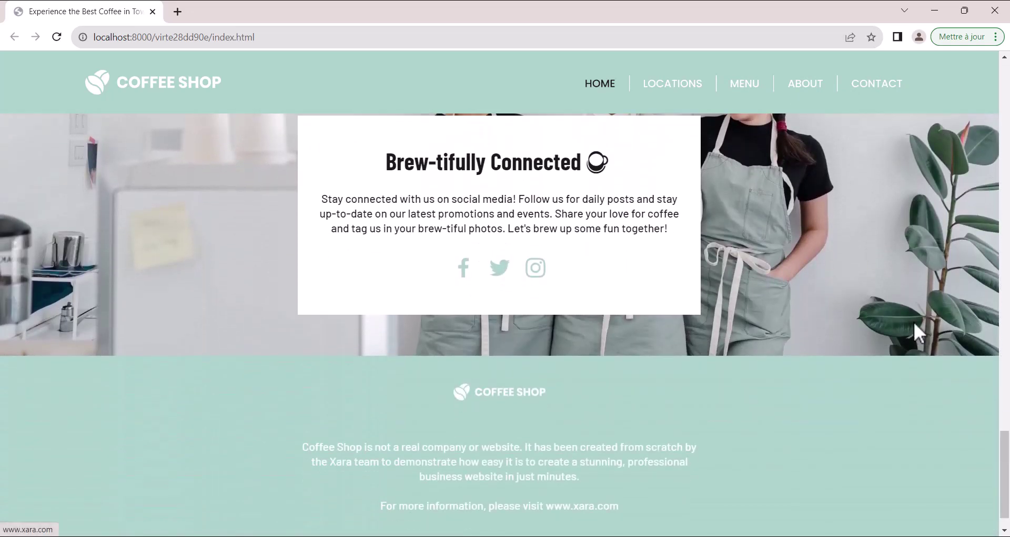
pyautogui.click(873, 87)
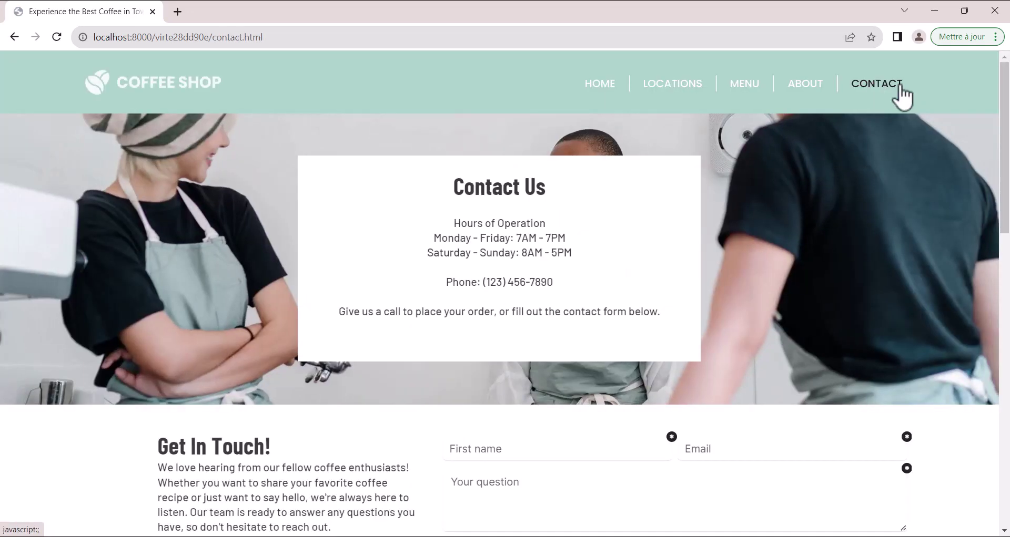
pyautogui.moveTo(1004, 110); pyautogui.dragTo(1006, 281)
pyautogui.scroll(2, 317, 323)
pyautogui.scroll(-2, 318, 322)
# Return to Xara, switch to the Untitled5 [Mobile] layout and scroll to page 2.
pyautogui.hotkey('alt', 'Tab')
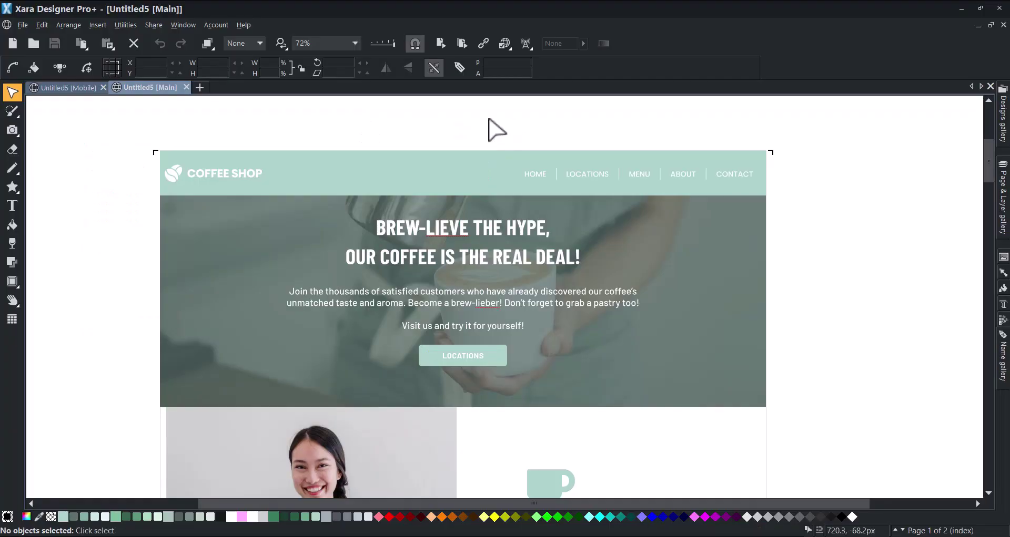
pyautogui.click(67, 89)
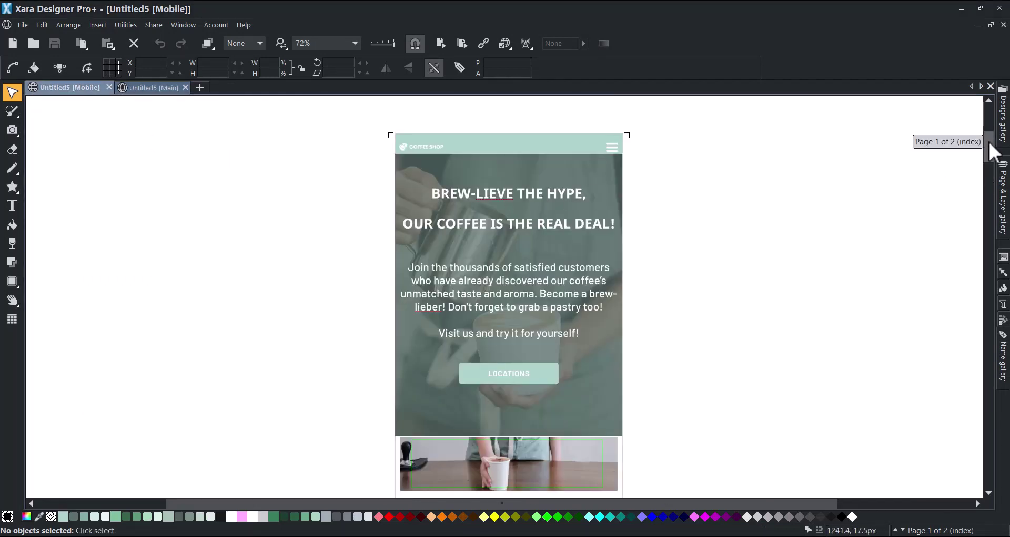
pyautogui.moveTo(991, 153); pyautogui.dragTo(966, 434)
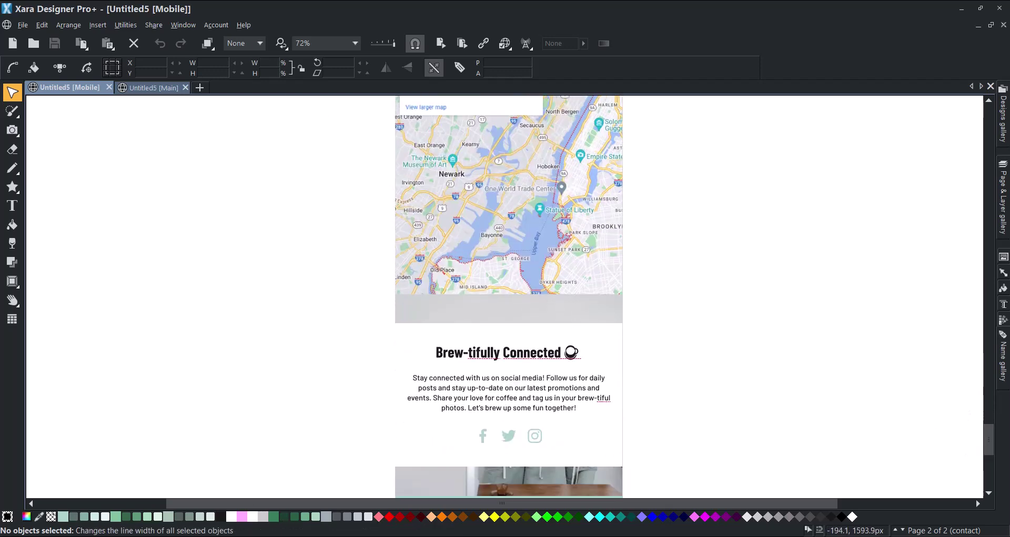